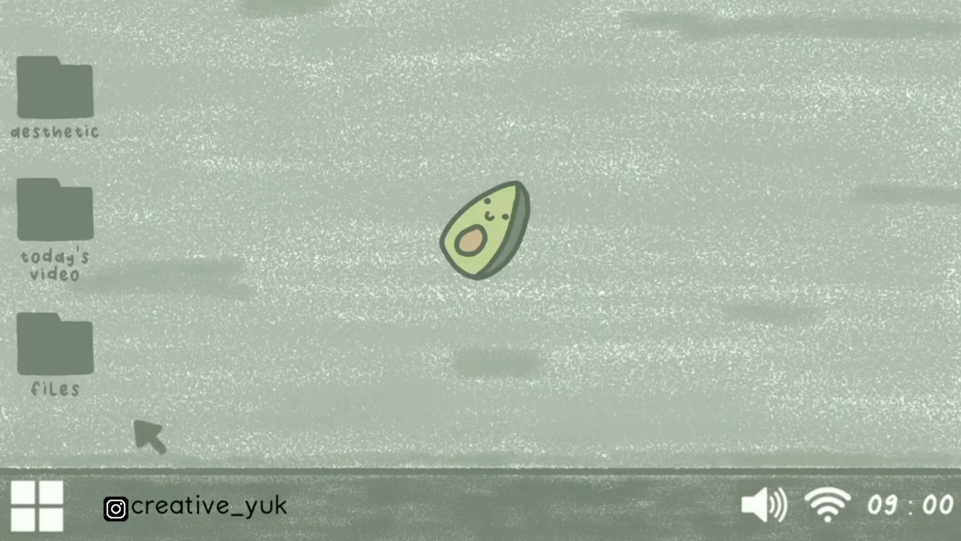
- Launch PowerPoint and create a blank presentation, Presentation1, with an empty title slide
click(41, 497)
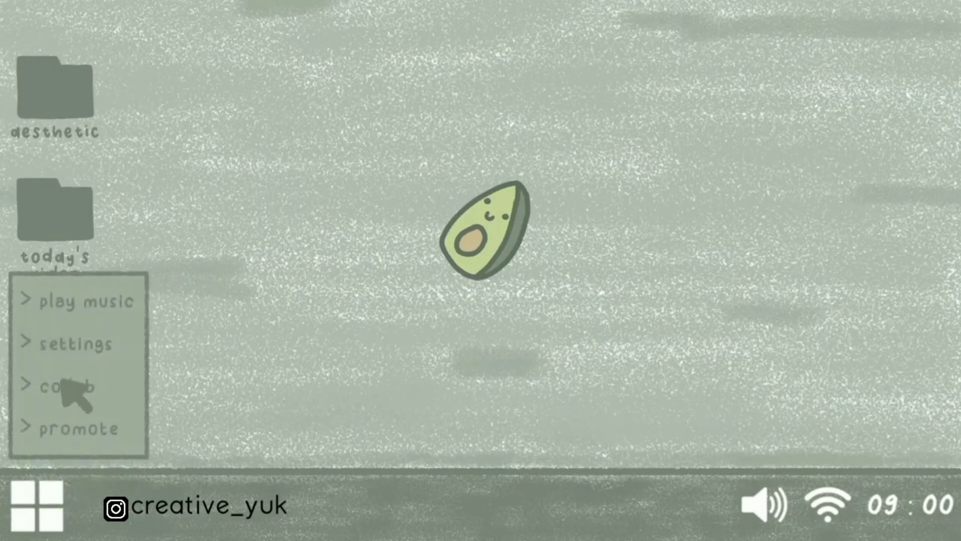
click(38, 498)
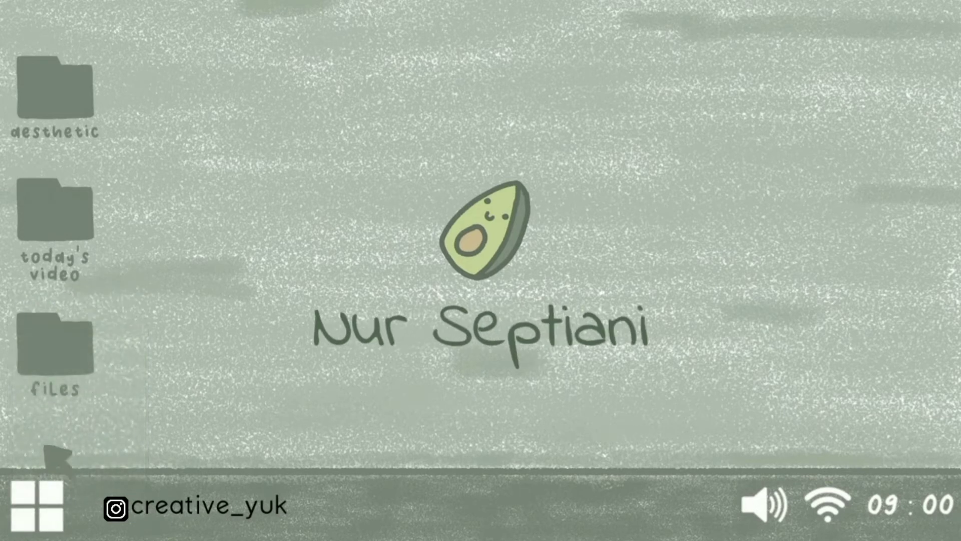
double_click(91, 222)
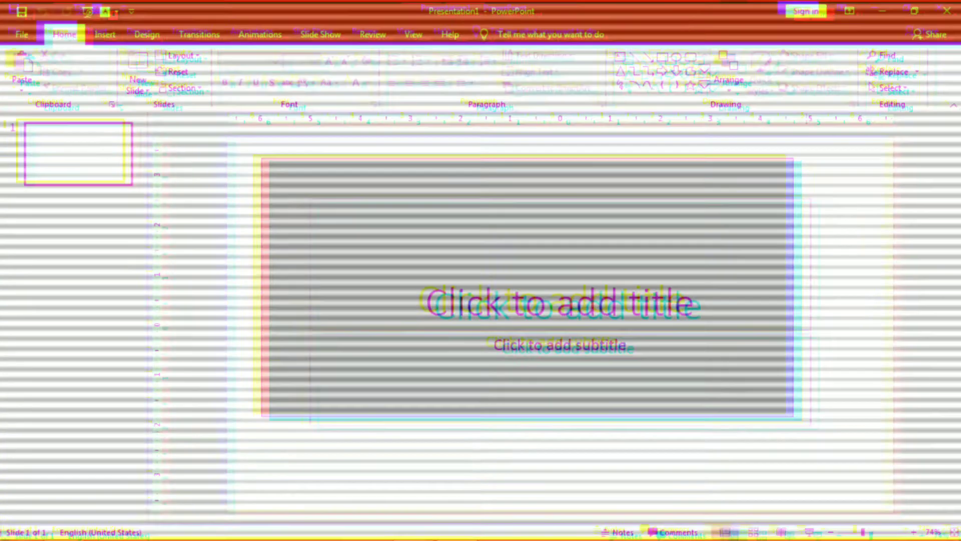
- Remove the title and subtitle placeholders and give all slides a light green solid background
key(Delete)
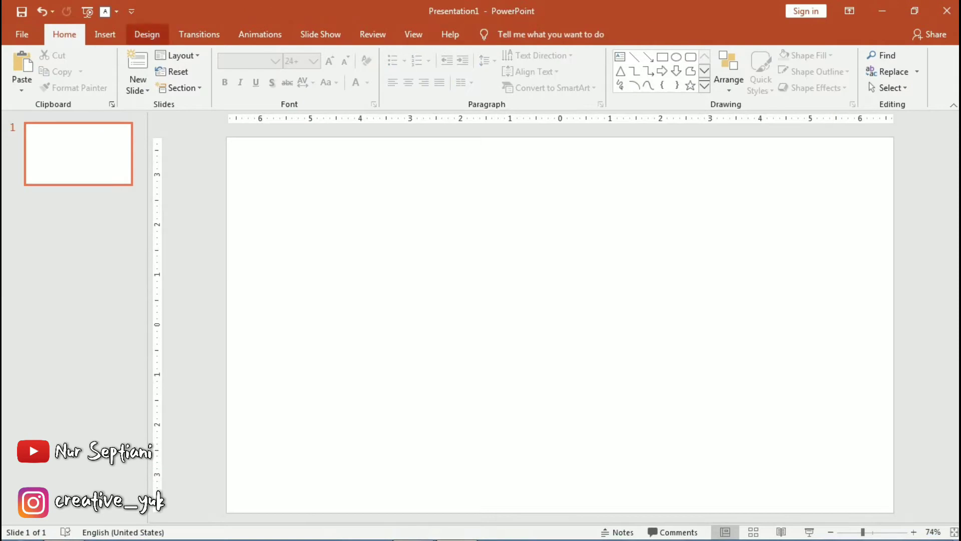
click(147, 34)
click(901, 72)
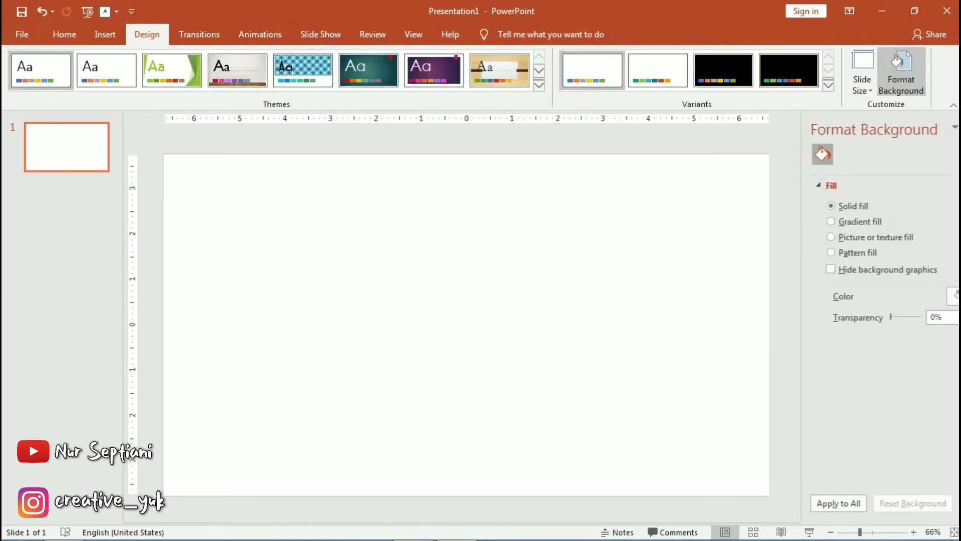
click(921, 295)
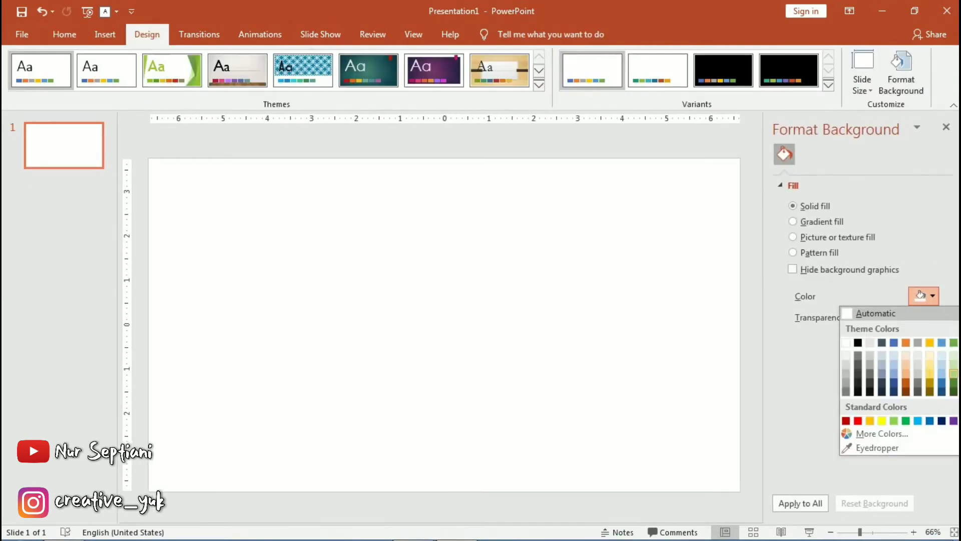
click(954, 373)
click(933, 295)
click(954, 373)
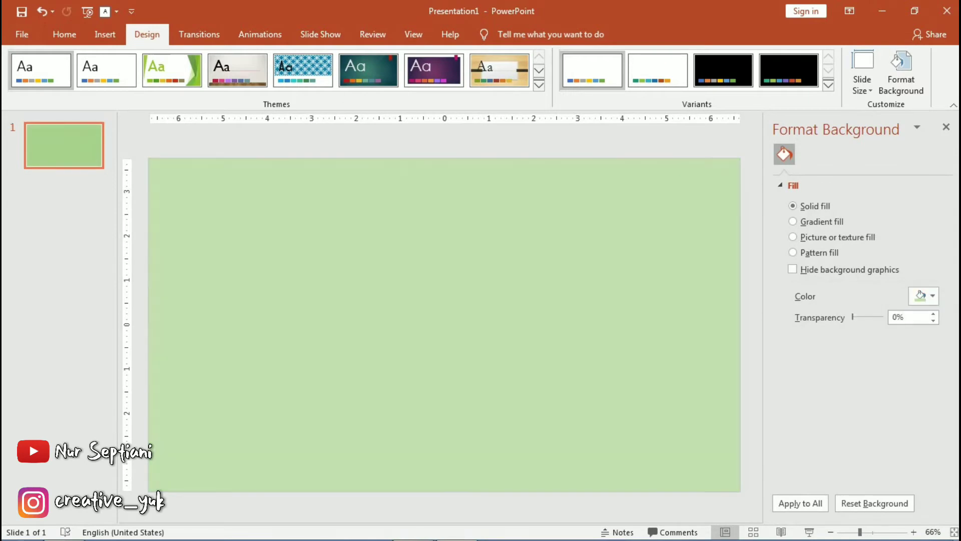
click(800, 503)
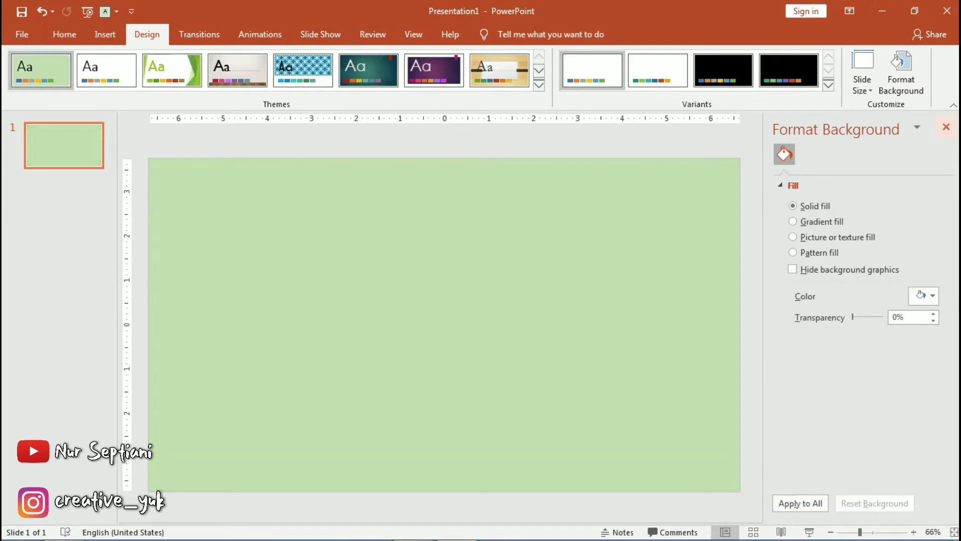
click(947, 127)
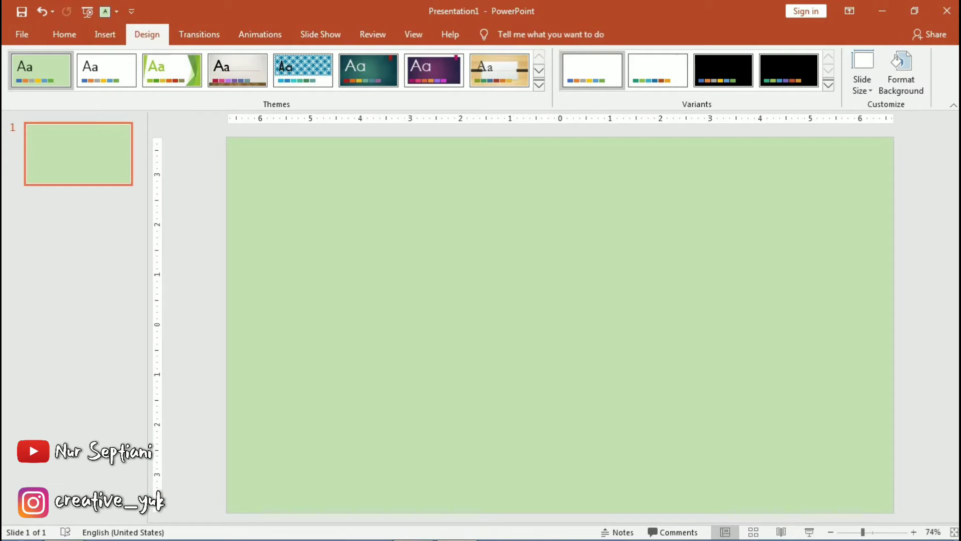
- Add the grid picture, rotate it 90° left, and enlarge it to cover the whole slide
click(64, 526)
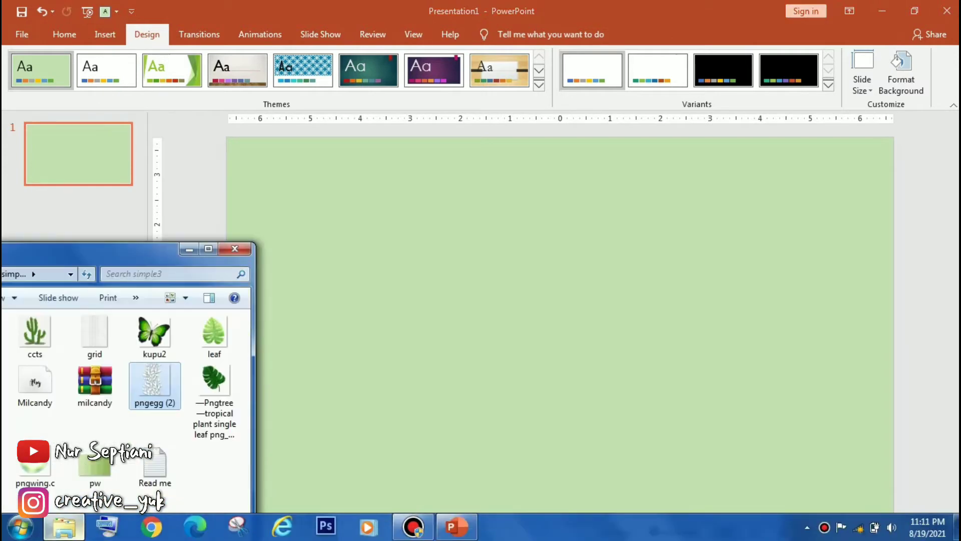
click(95, 335)
drag(94, 336, 560, 326)
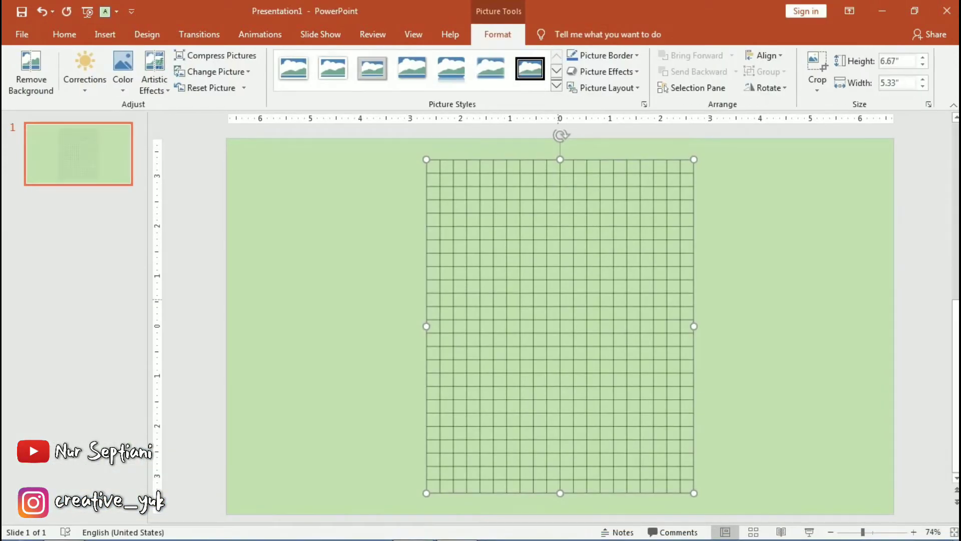
click(766, 87)
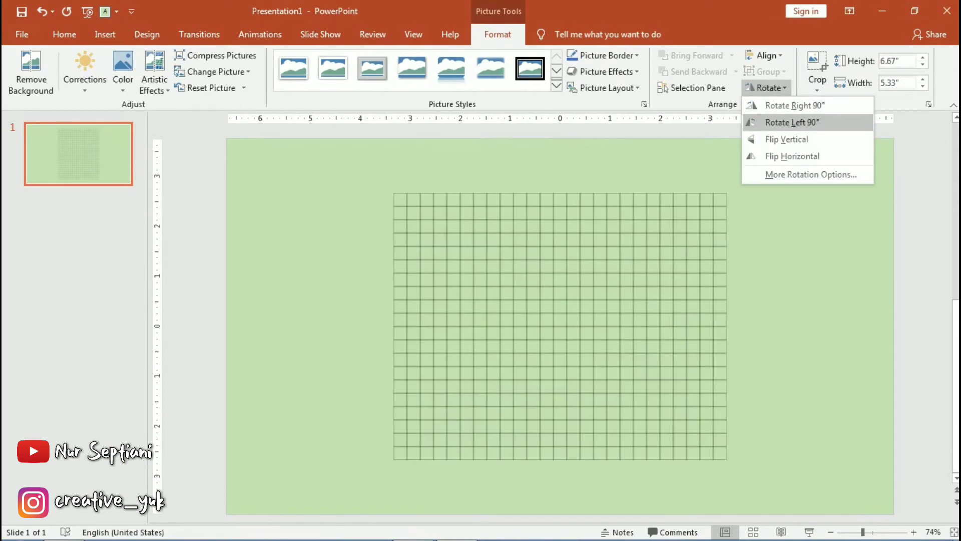
click(793, 123)
drag(560, 325, 393, 272)
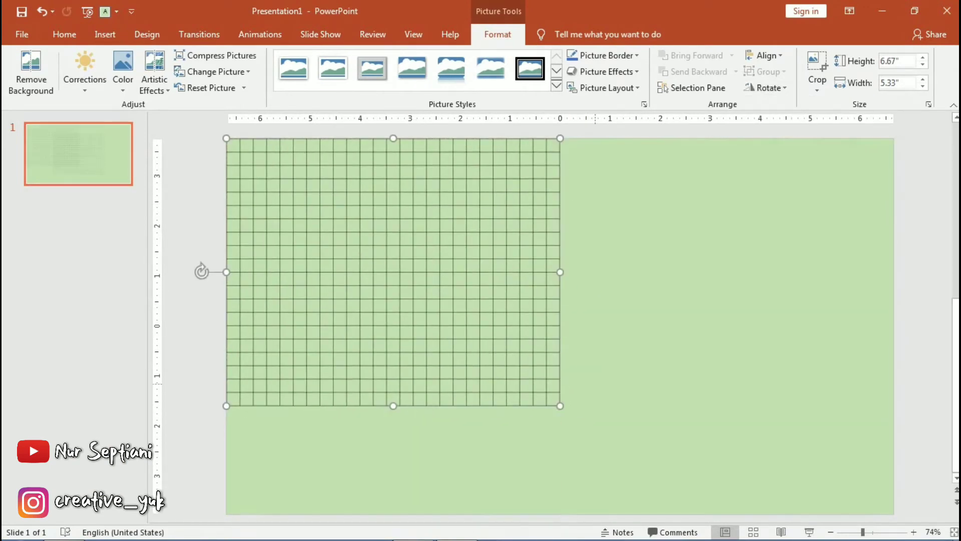
drag(560, 406, 894, 520)
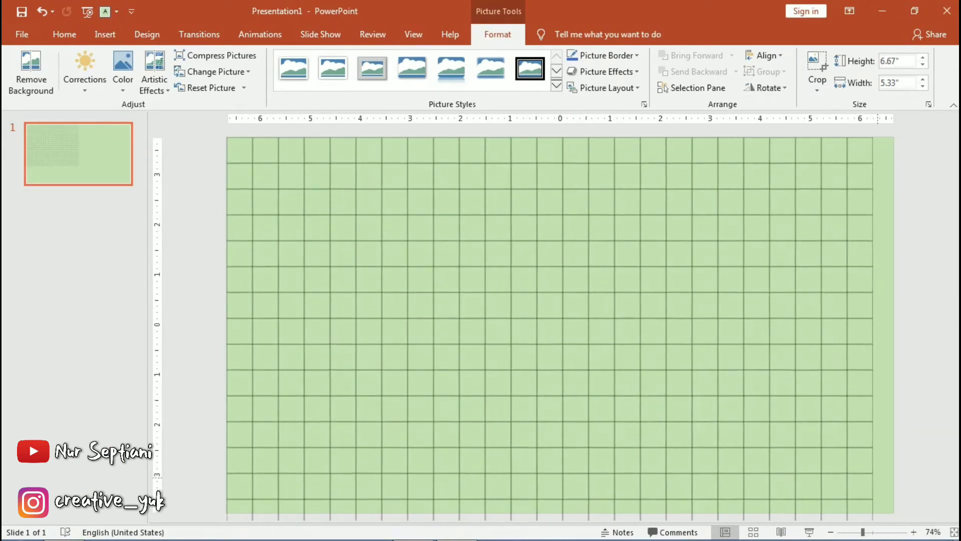
key(Escape)
drag(560, 265, 560, 263)
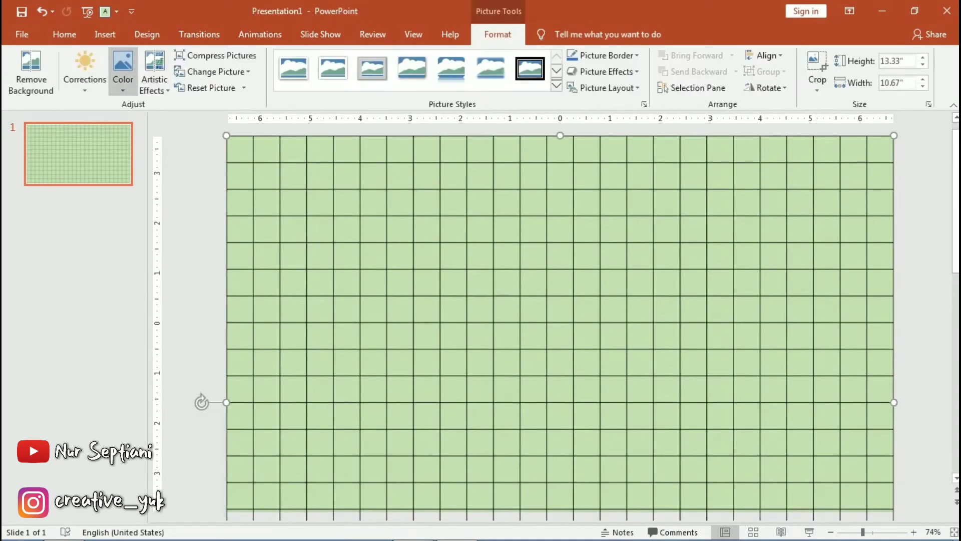
- Recolour the grid picture Light Gray
click(123, 76)
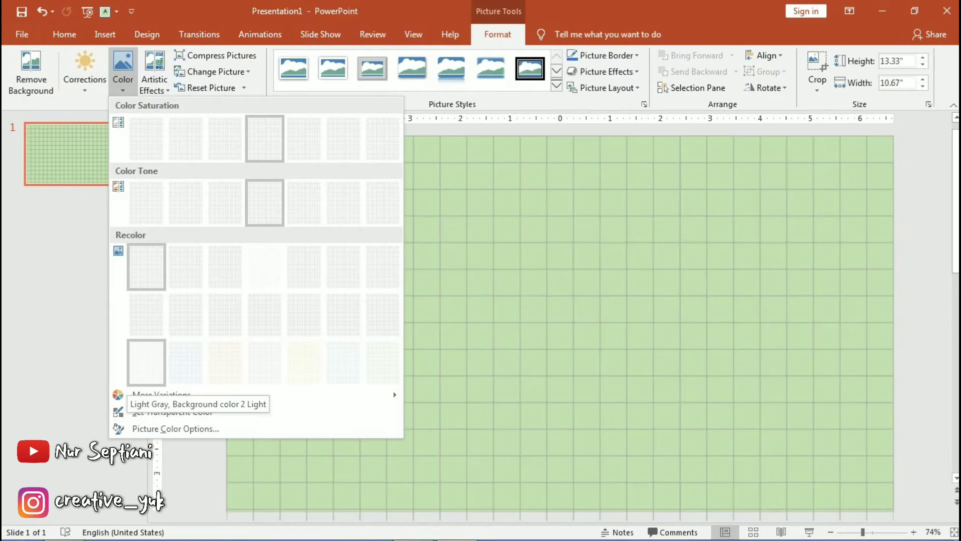
click(146, 361)
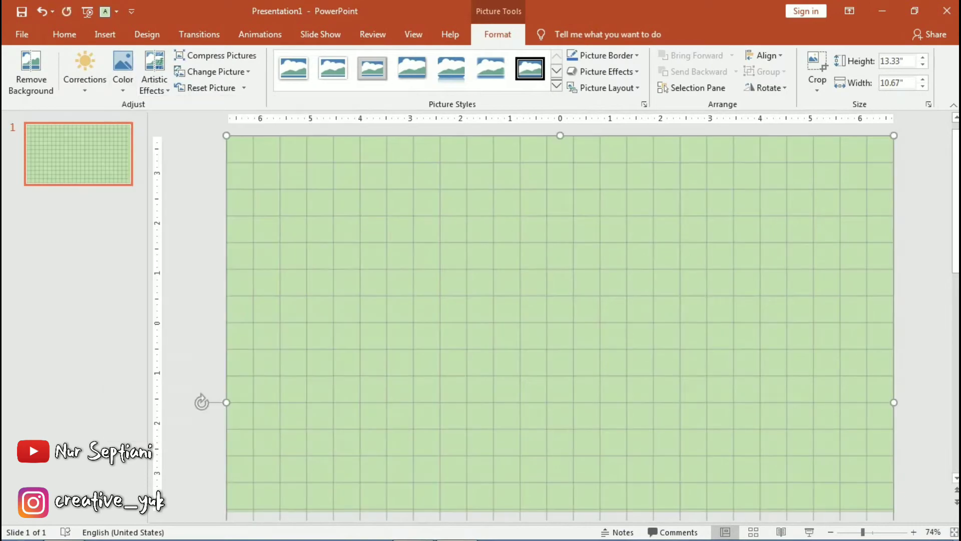
click(84, 75)
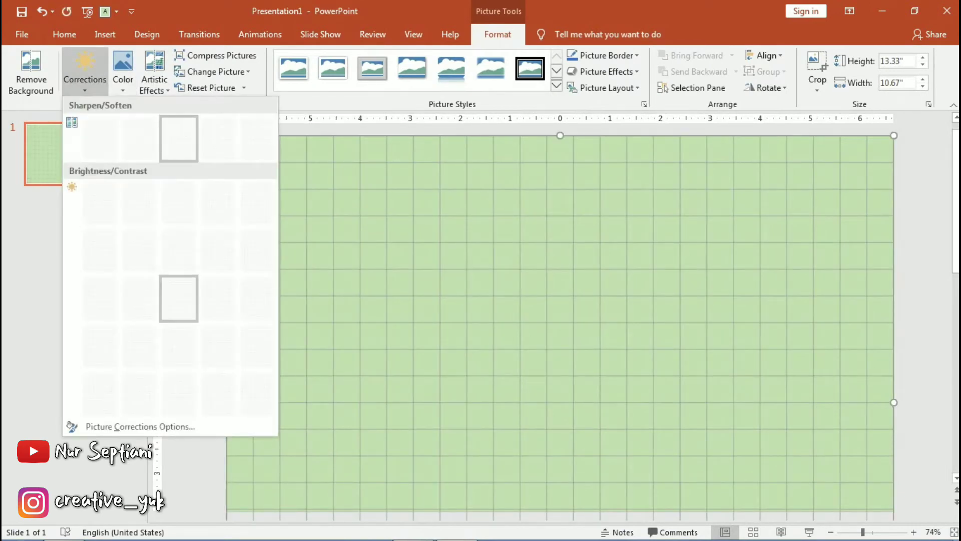
click(201, 402)
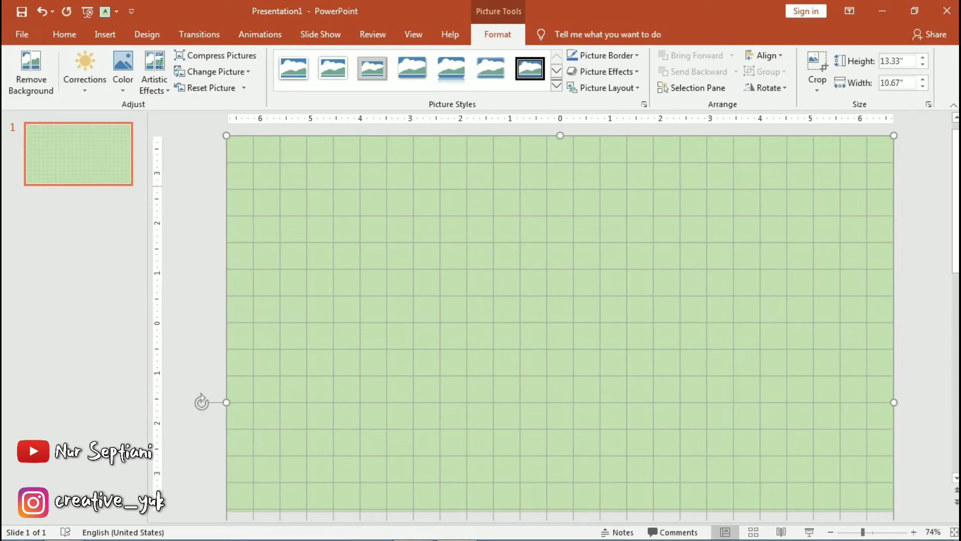
key(Escape)
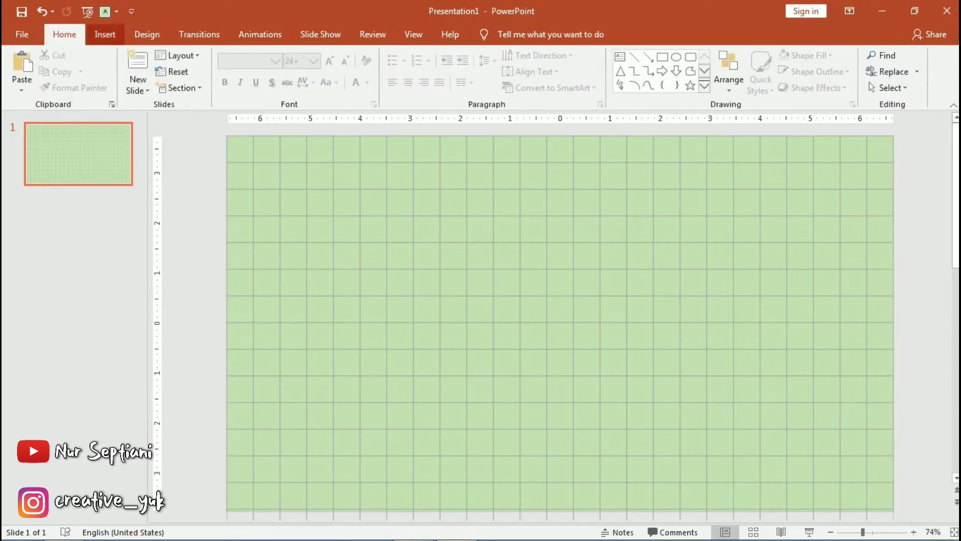
- Draw a large rounded rectangle over the grid, leaving a grid border around it
click(105, 35)
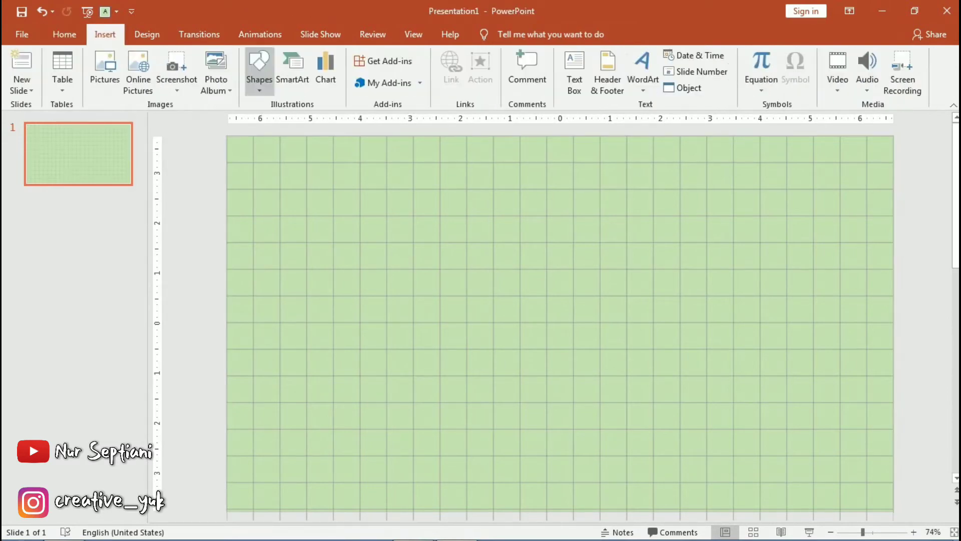
click(259, 70)
click(310, 119)
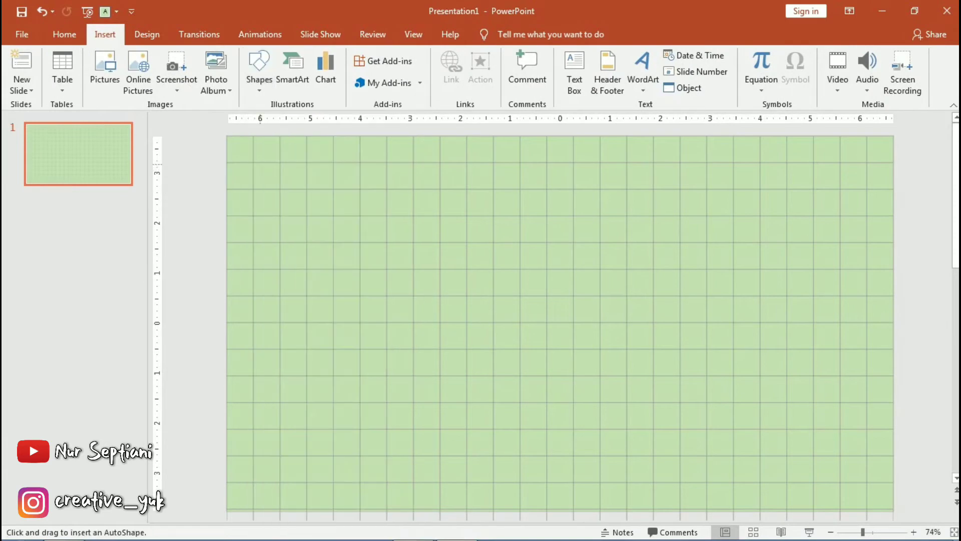
drag(259, 173, 826, 478)
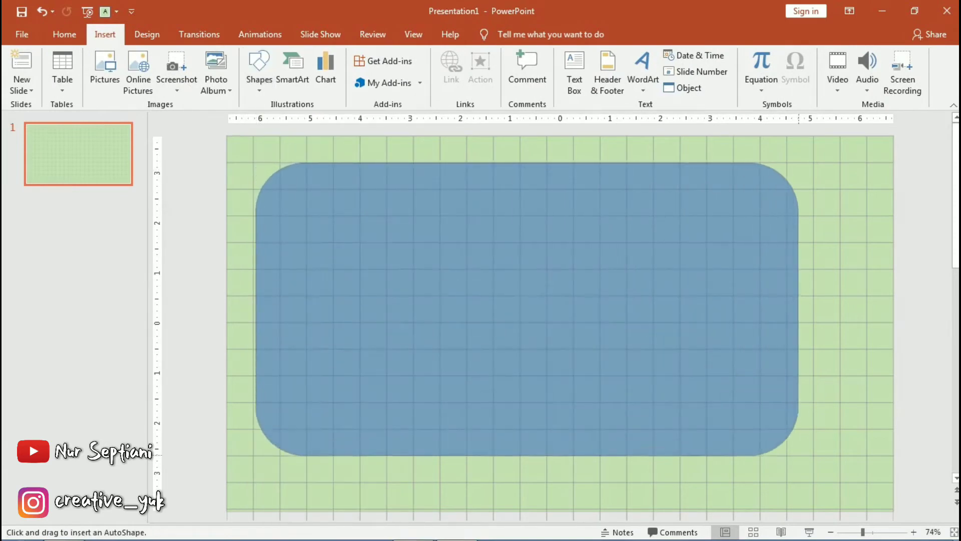
drag(826, 477, 864, 481)
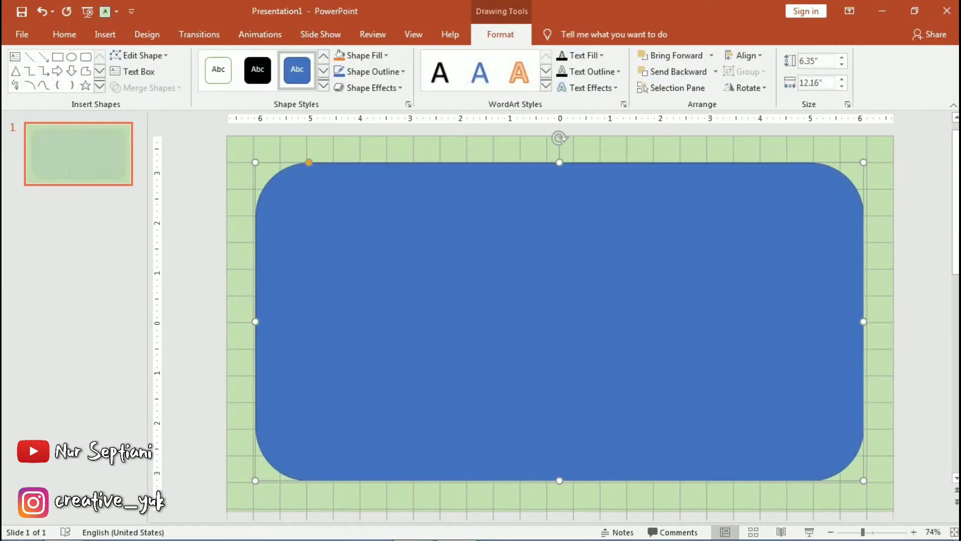
- Fill the rounded rectangle pale green and remove its outline
click(361, 55)
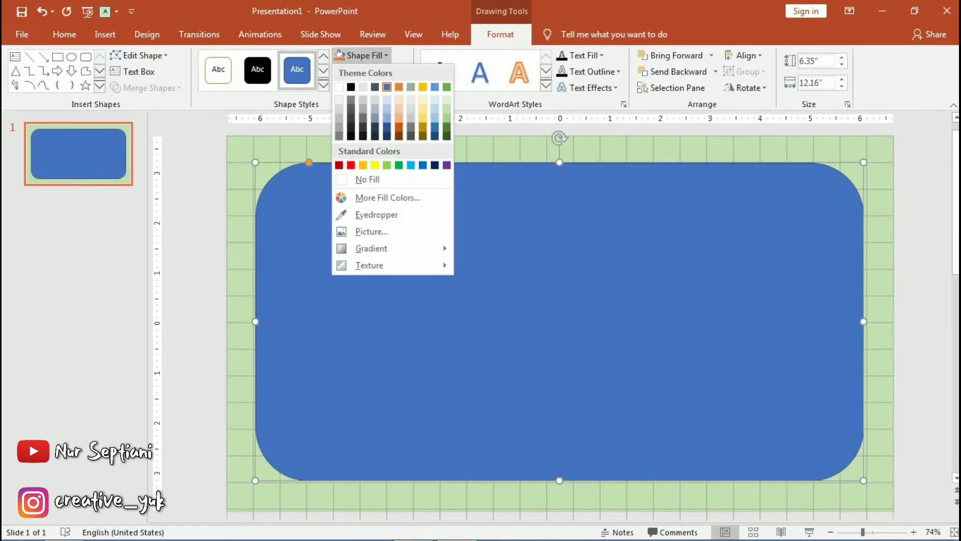
click(447, 100)
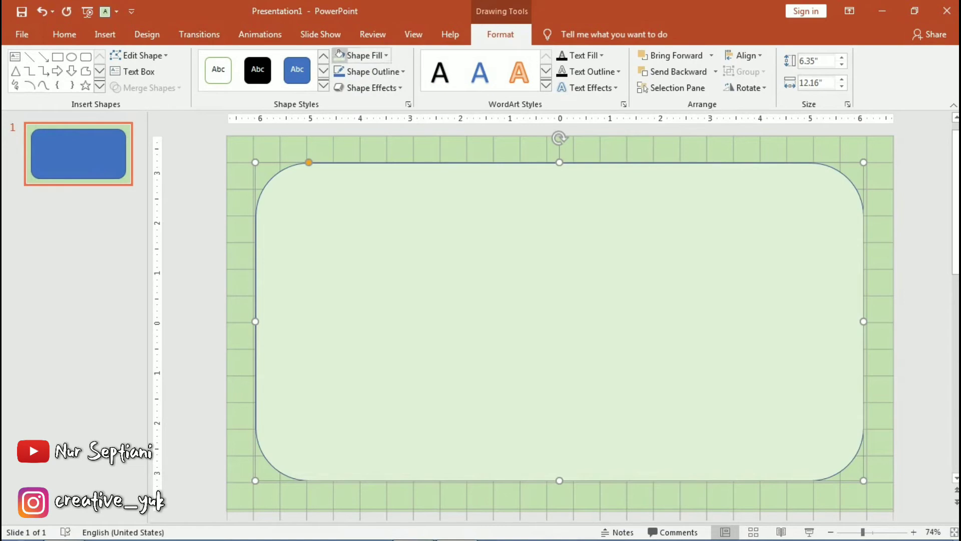
click(373, 71)
click(375, 195)
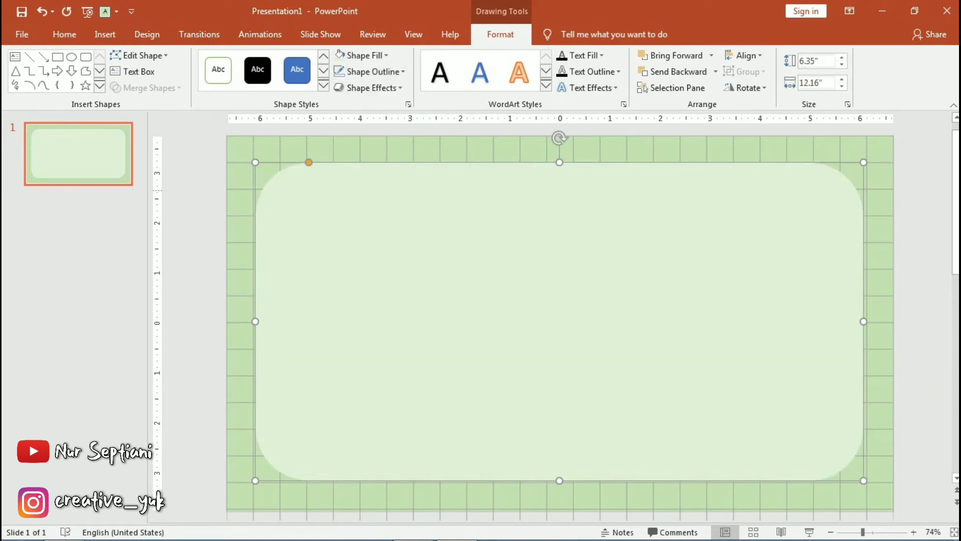
key(Escape)
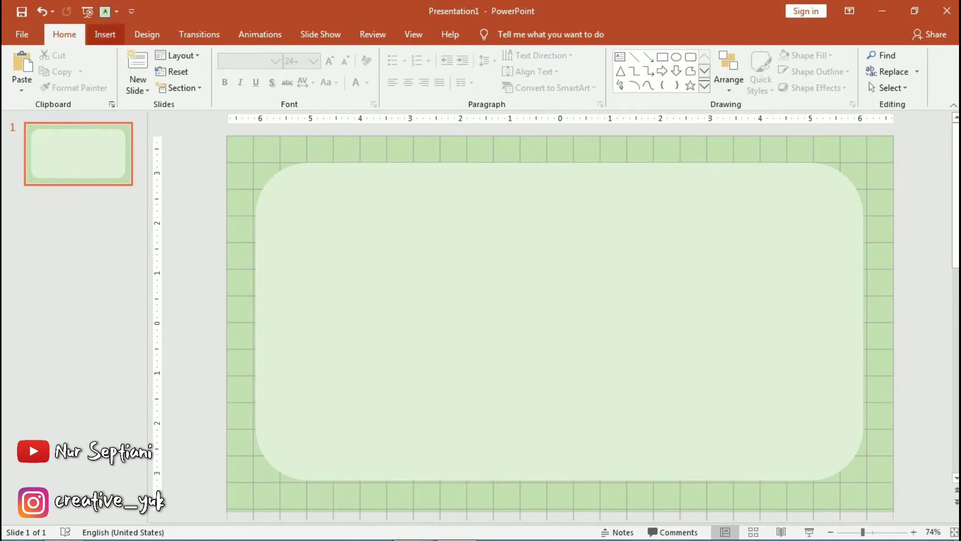
click(104, 34)
- Draw a full-height rectangle over the slide's left side and fill it light green
click(258, 70)
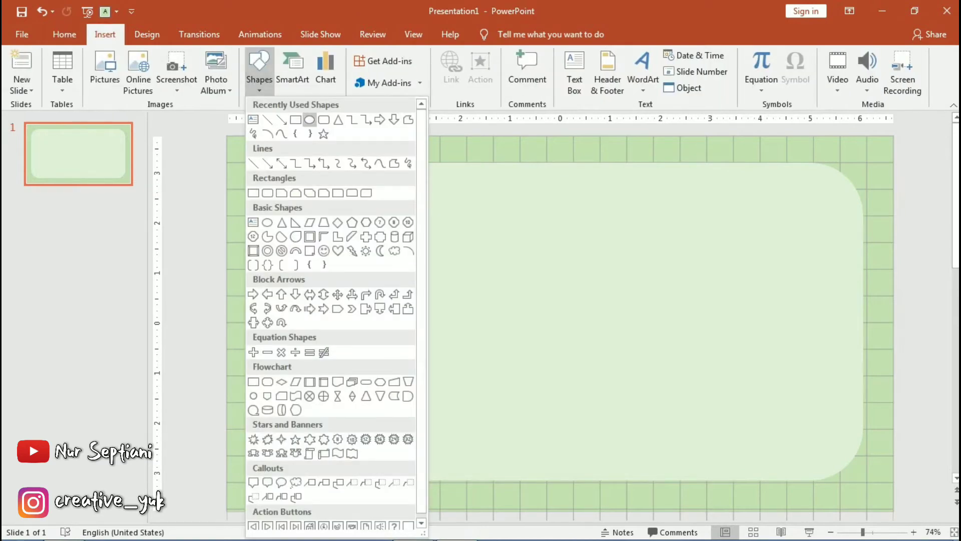
click(296, 119)
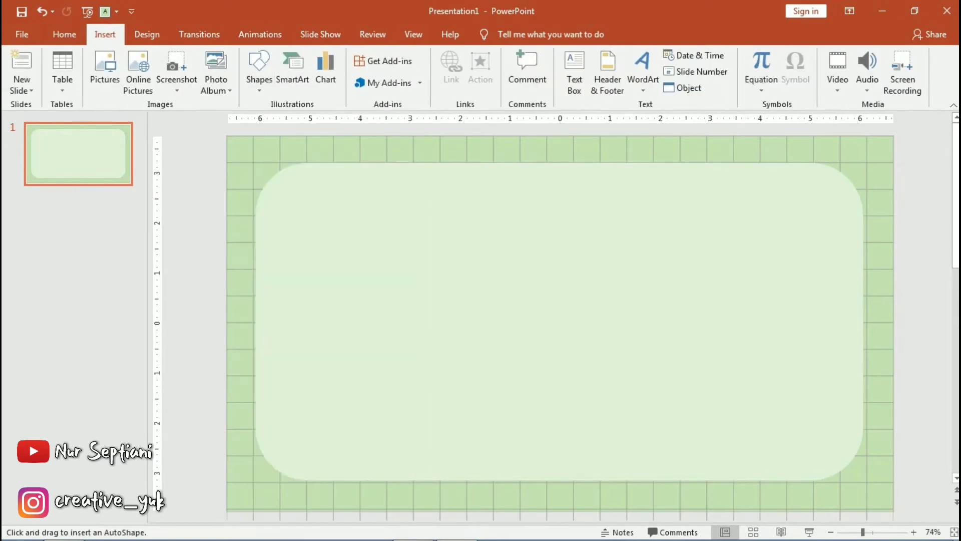
drag(227, 136, 396, 511)
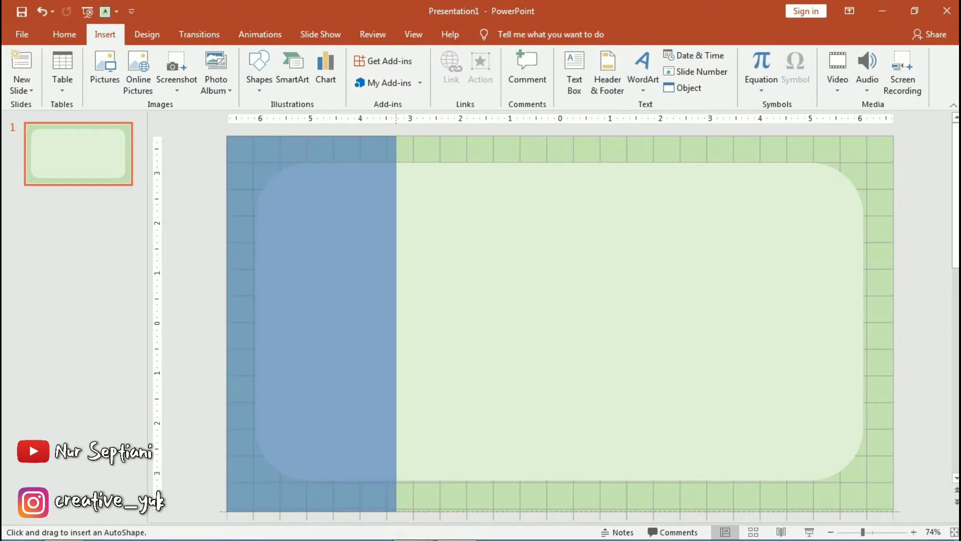
click(363, 55)
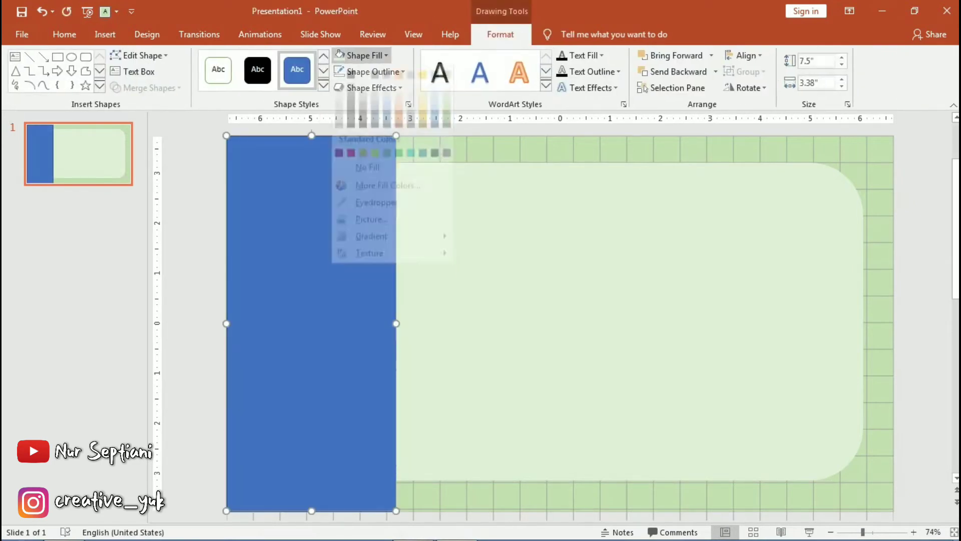
click(447, 118)
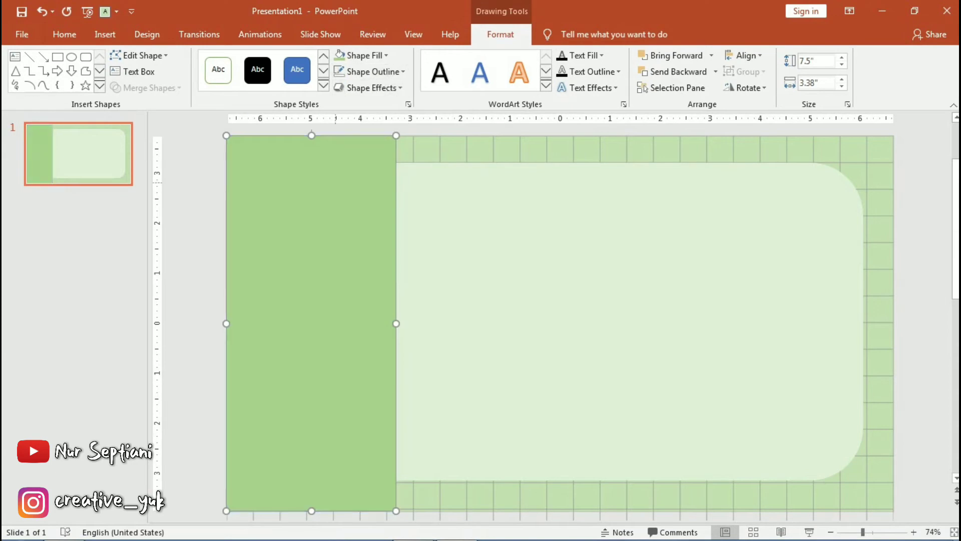
- Duplicate the band, narrow the copy to 2.12 inches, fill it paler green, and align it left
drag(335, 183, 293, 218)
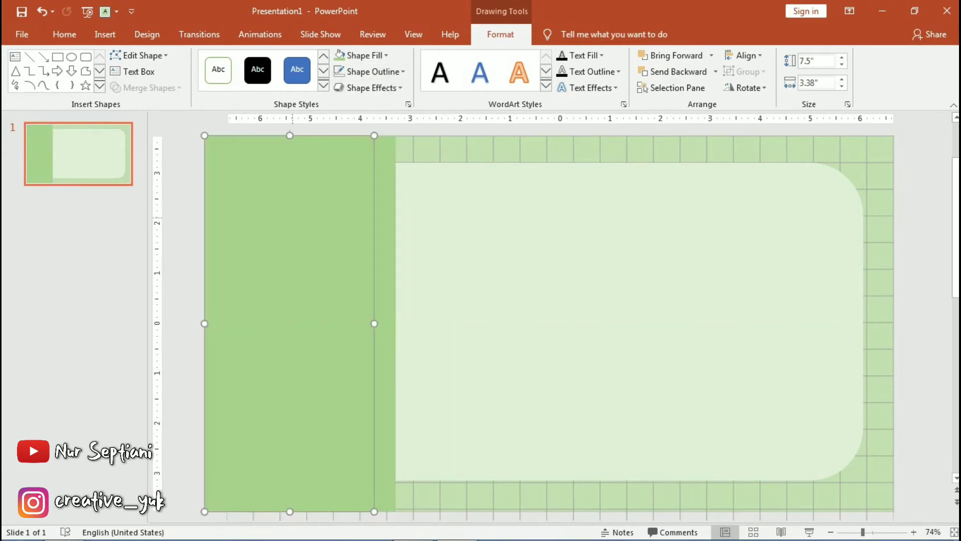
drag(205, 323, 266, 323)
drag(320, 288, 292, 287)
click(340, 54)
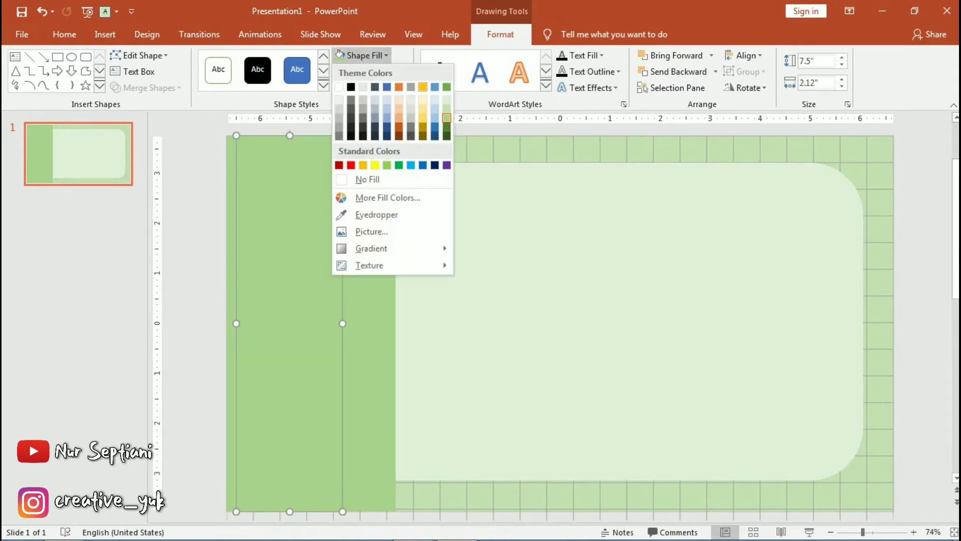
click(447, 118)
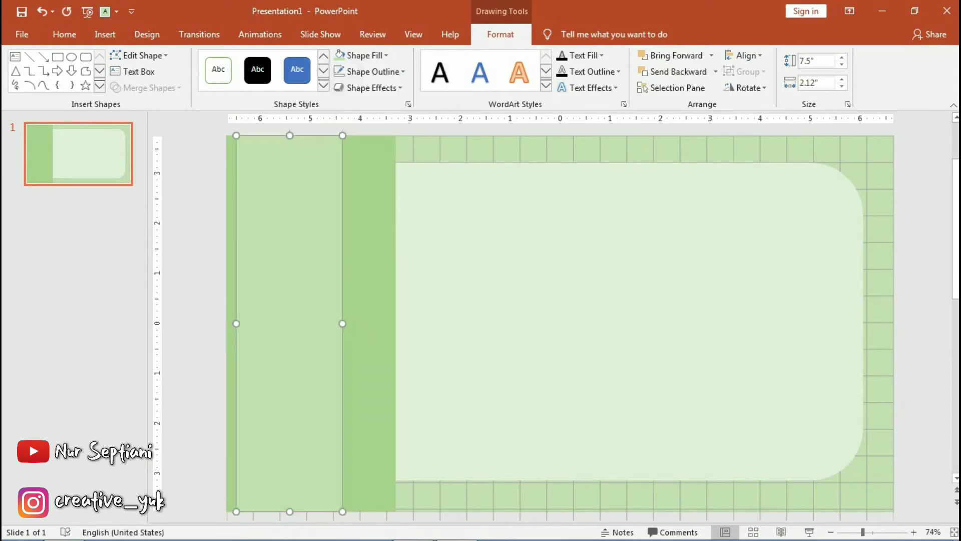
mouse_move(290, 324)
mouse_down()
mouse_move(280, 323)
mouse_move(322, 323)
mouse_up()
key(Escape)
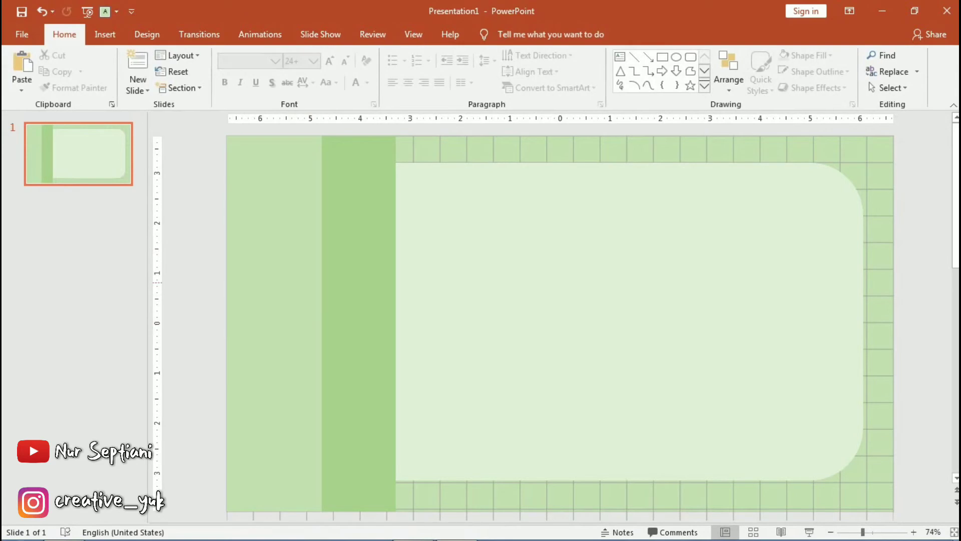
- Insert the cactus picture and make its white background transparent
click(66, 527)
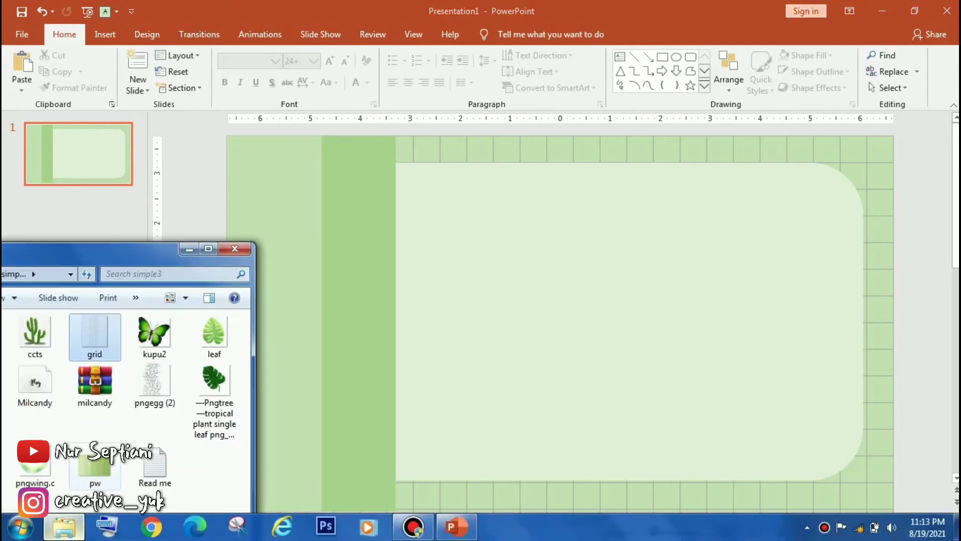
drag(35, 333, 560, 323)
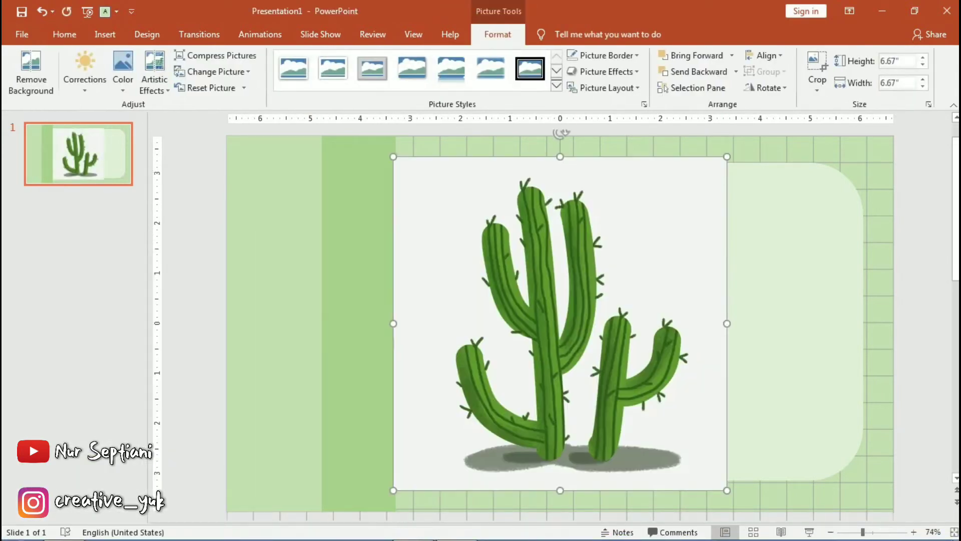
click(84, 70)
click(123, 70)
click(150, 412)
click(426, 236)
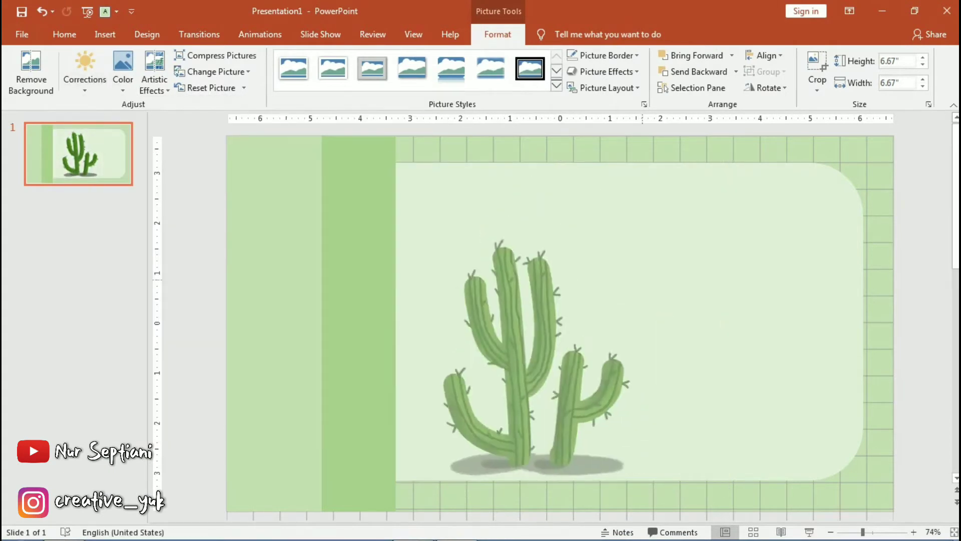
- Size the cactus to 3.63 inches, send it backward, and stand it at the green band's bottom
drag(727, 156, 563, 320)
click(699, 71)
mouse_move(478, 406)
mouse_down()
mouse_move(348, 417)
mouse_move(378, 426)
mouse_up()
click(355, 430)
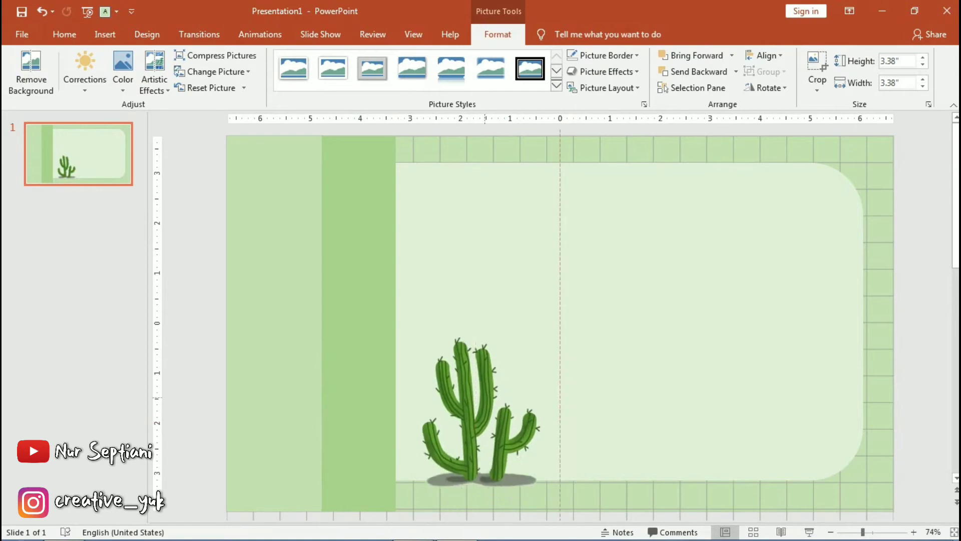
drag(378, 426, 371, 427)
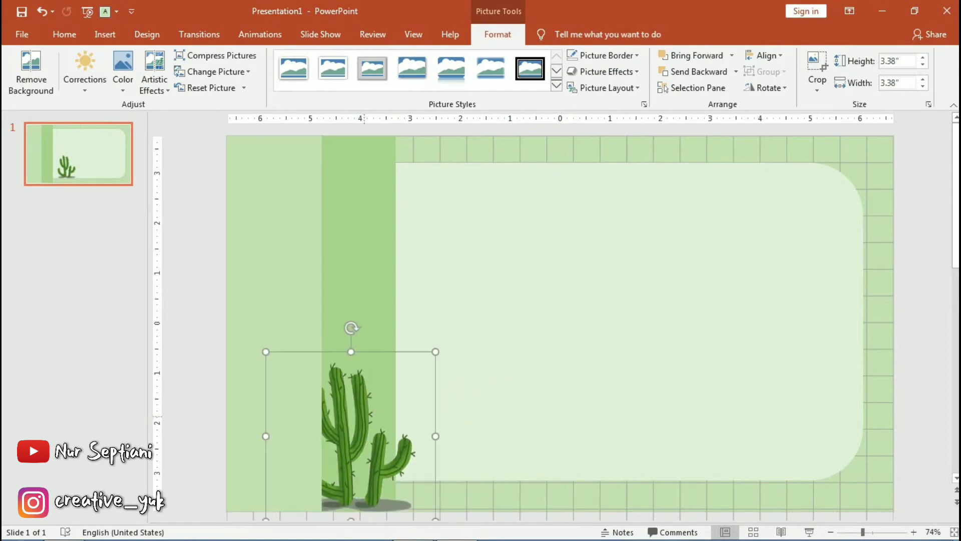
drag(436, 351, 449, 337)
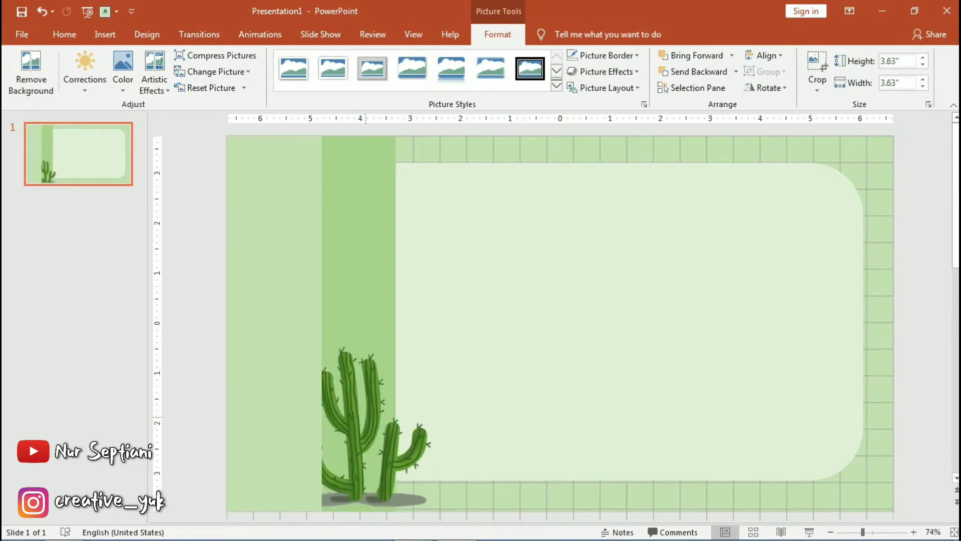
key(Escape)
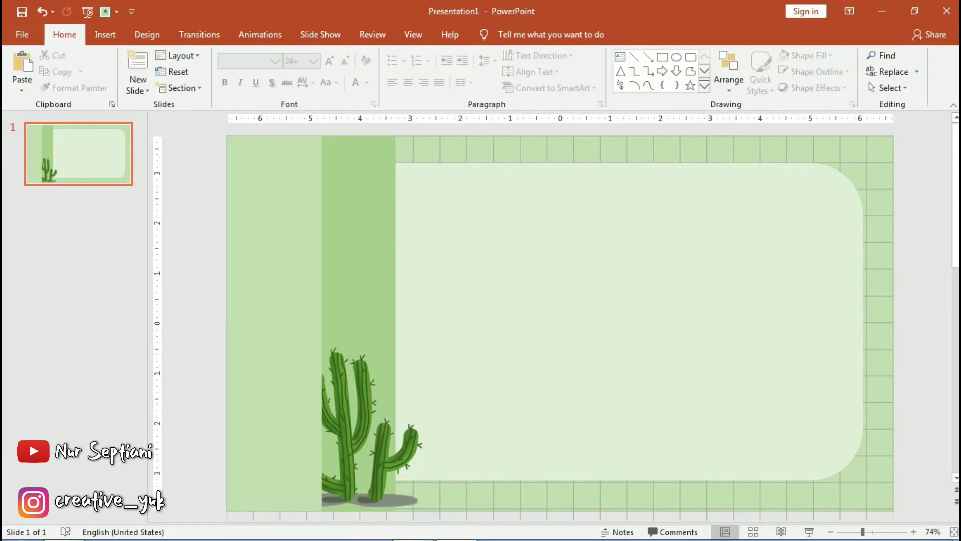
- Insert the kupu2 butterfly, shrink it to about 1 inch, tilt it, and place it on the pale strip
click(64, 525)
mouse_move(153, 333)
mouse_down()
mouse_move(185, 300)
mouse_move(501, 300)
mouse_up()
mouse_move(761, 135)
mouse_down()
mouse_move(421, 450)
mouse_move(411, 265)
mouse_up()
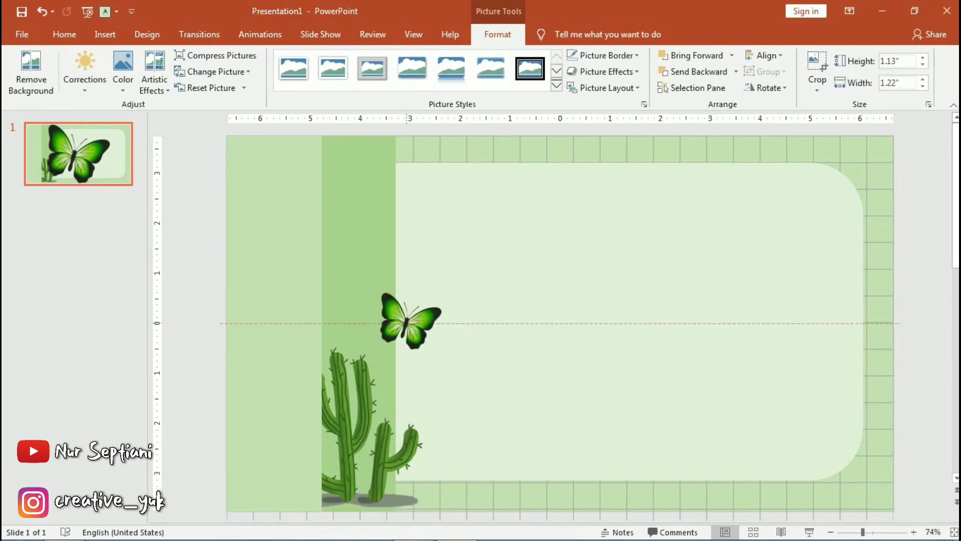
drag(441, 295, 434, 287)
drag(407, 215, 379, 230)
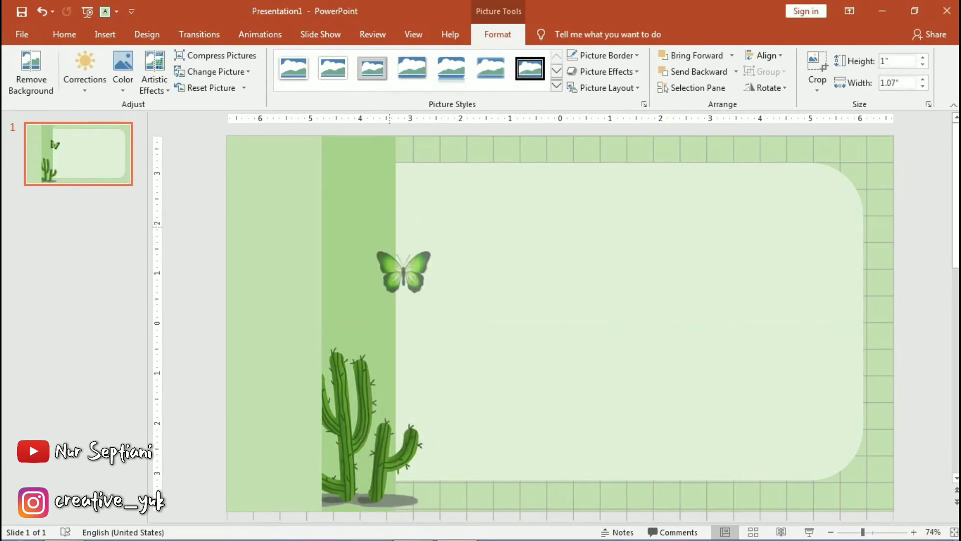
drag(400, 273, 294, 316)
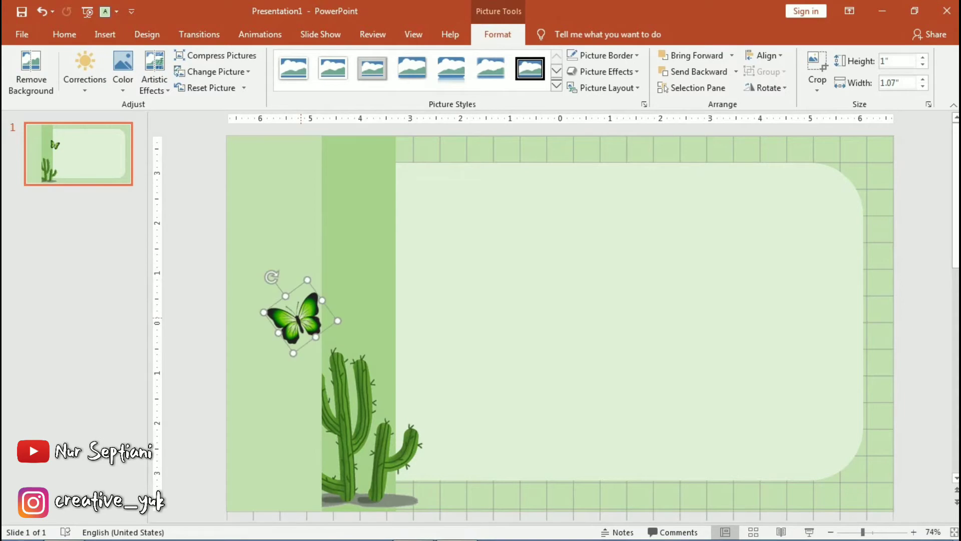
- Add three more butterfly copies of smaller sizes around the first one and the cactus top
key(ctrl+v)
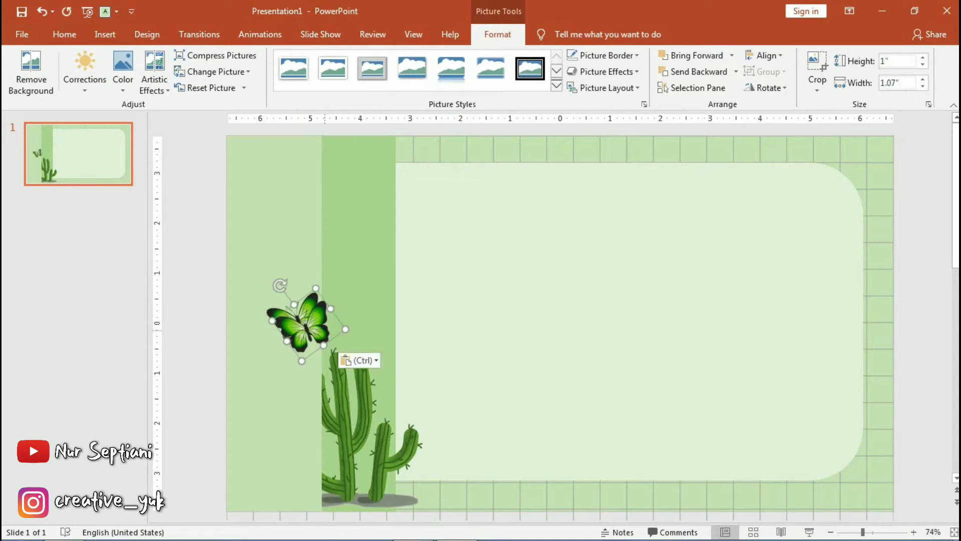
mouse_move(346, 329)
mouse_down()
mouse_move(321, 315)
mouse_move(257, 373)
mouse_up()
key(ctrl+v)
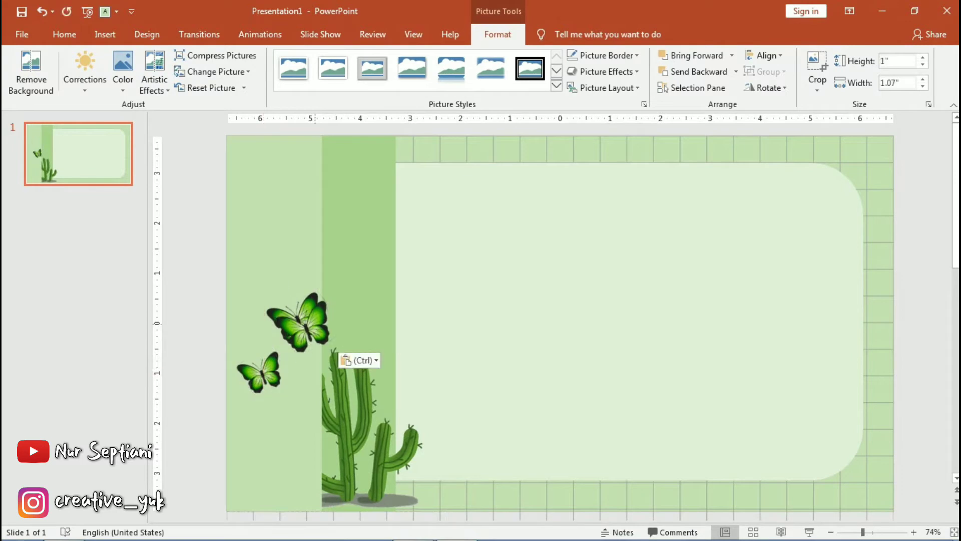
drag(301, 323, 358, 309)
drag(369, 272, 347, 330)
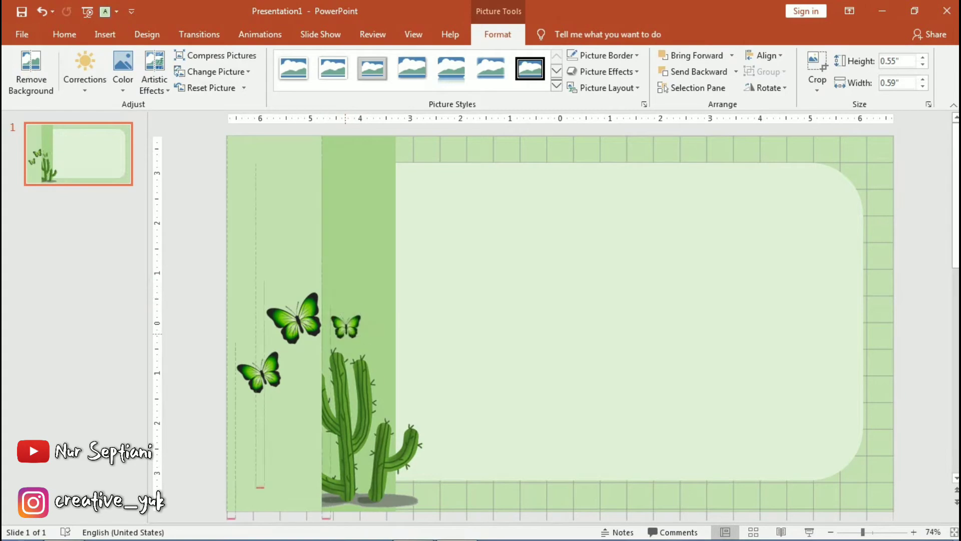
mouse_move(338, 298)
mouse_down()
mouse_move(347, 323)
mouse_move(309, 403)
mouse_move(315, 381)
mouse_up()
key(ctrl+d)
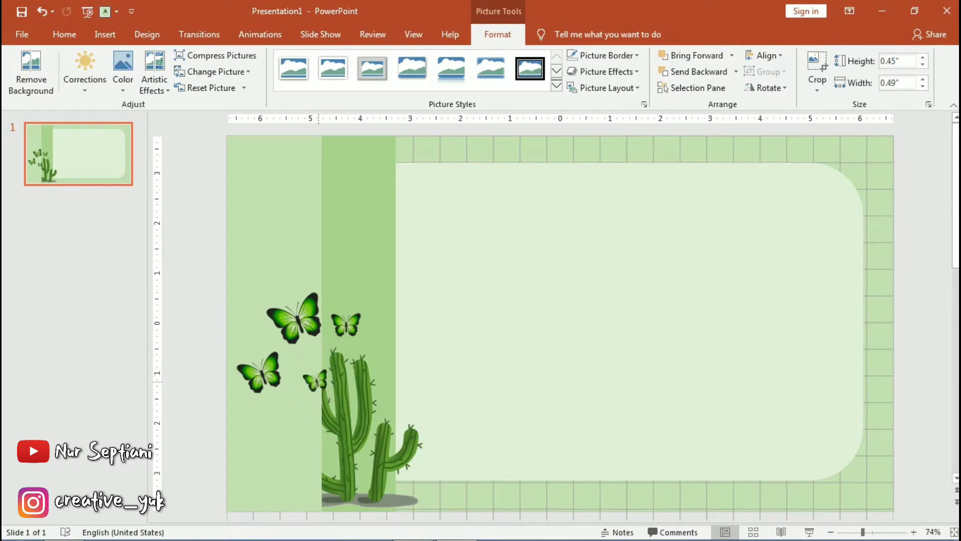
click(559, 322)
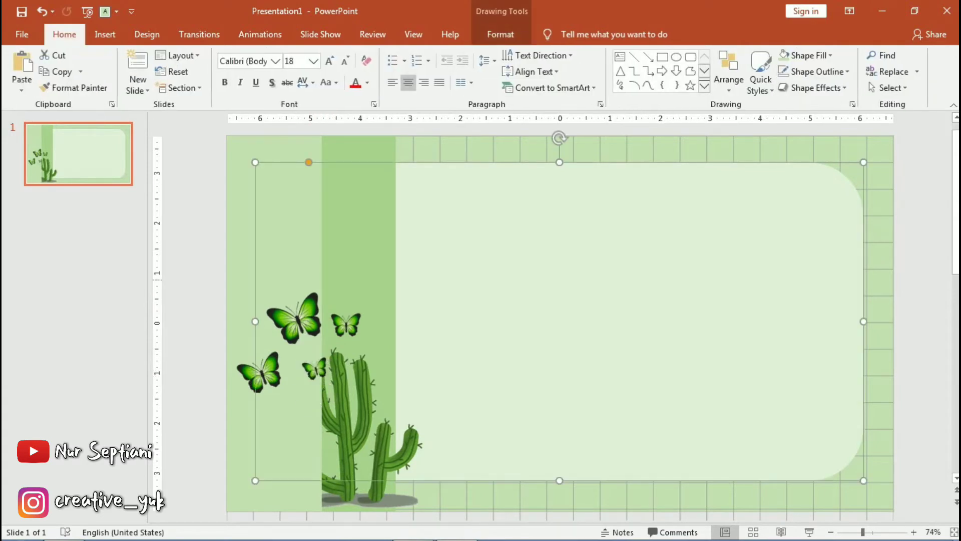
key(Escape)
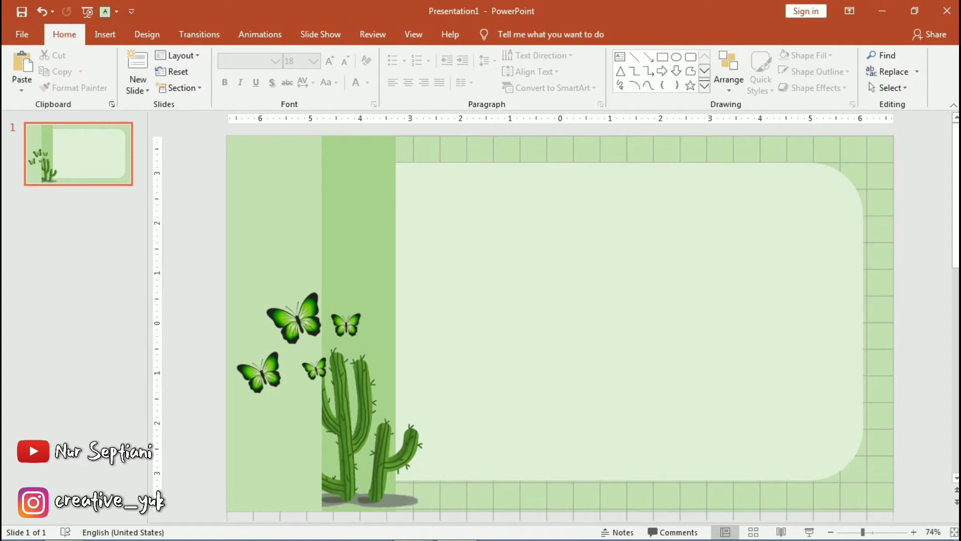
- Place the 6.94-inch pngwing ring picture in the bottom-right corner, partly off the slide
click(457, 527)
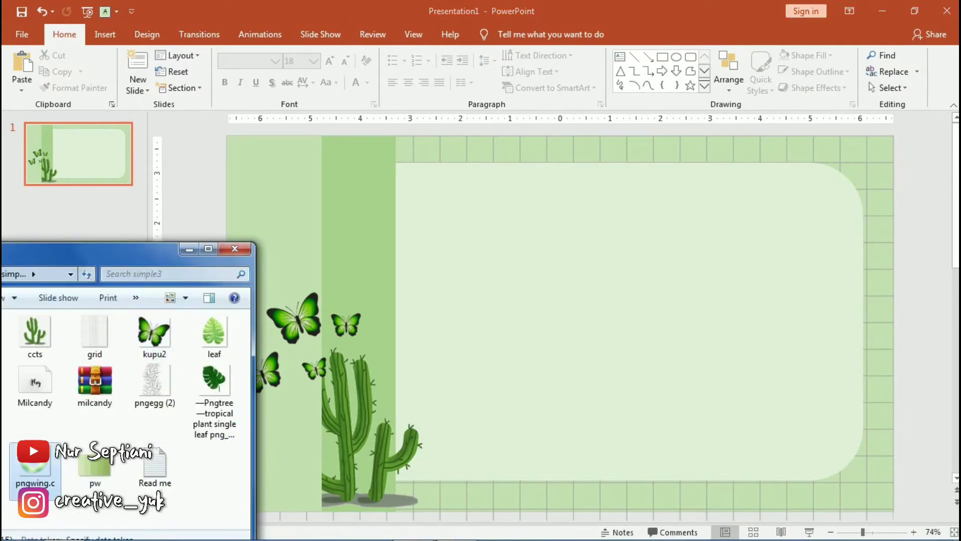
drag(34, 461, 501, 311)
mouse_move(579, 301)
mouse_down()
mouse_move(831, 496)
mouse_move(772, 329)
mouse_up()
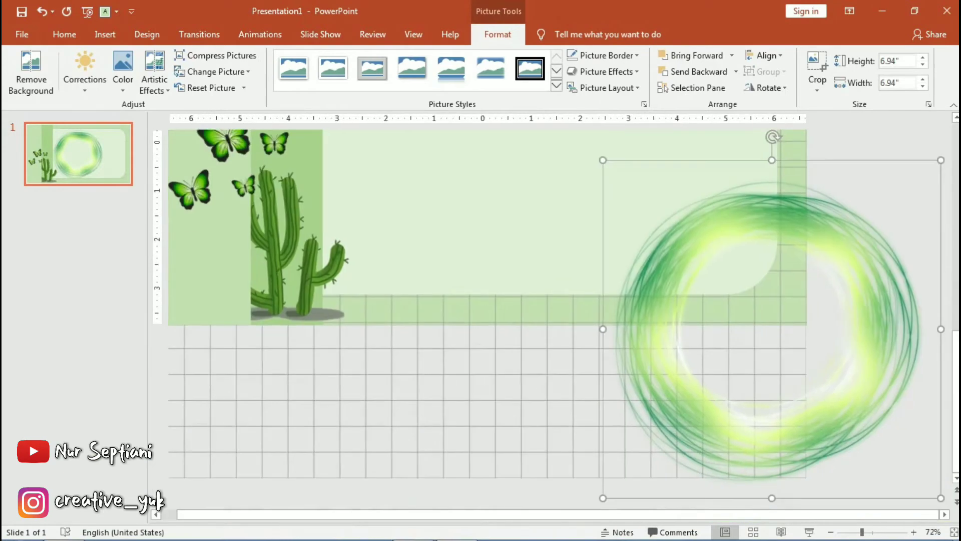
key(Escape)
scroll(551, 321, up, 5)
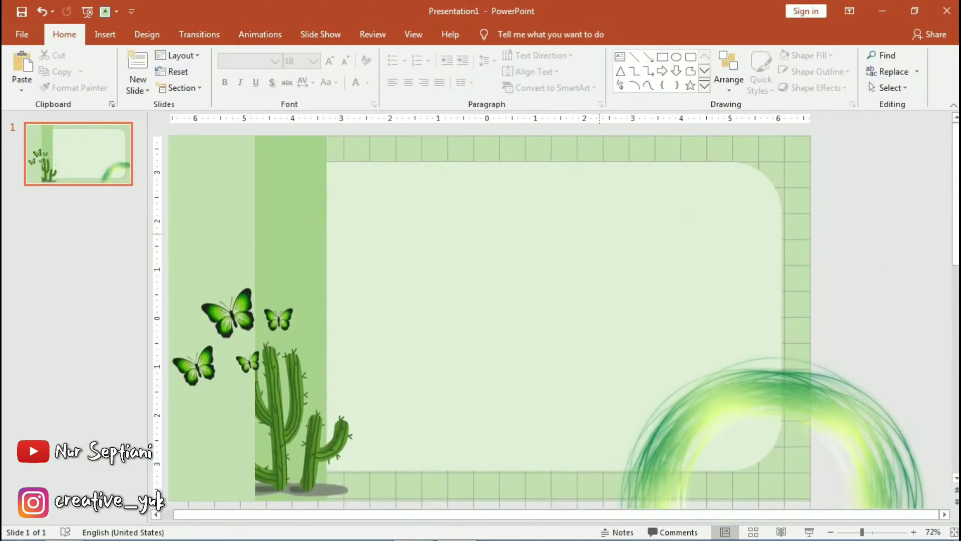
click(105, 34)
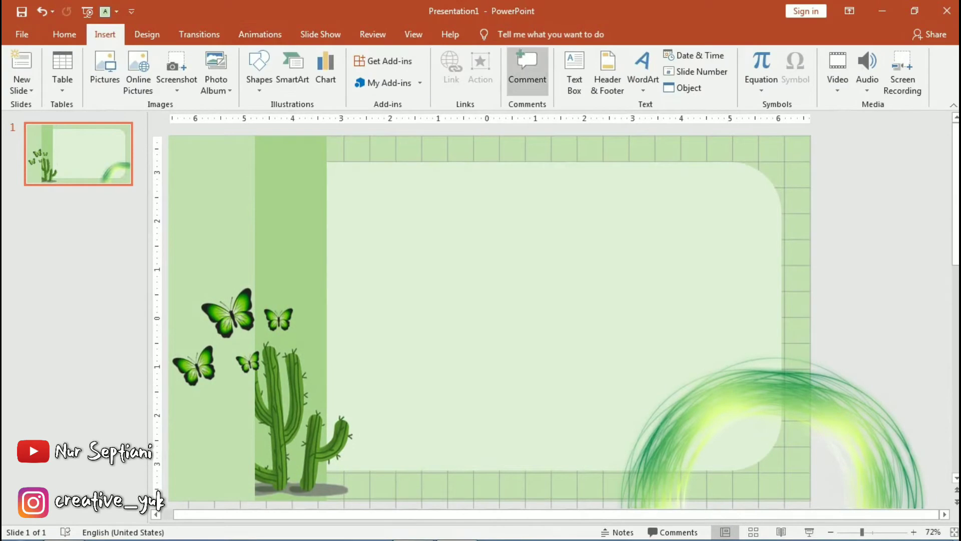
- Add a text box at the panel's top centre with the title 'Judul Materi'
click(574, 70)
drag(190, 162, 782, 470)
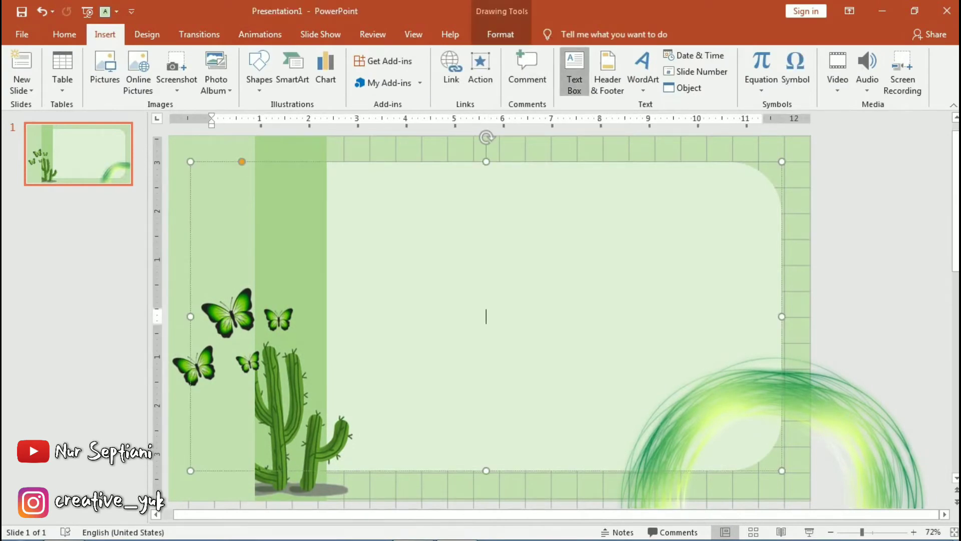
click(458, 172)
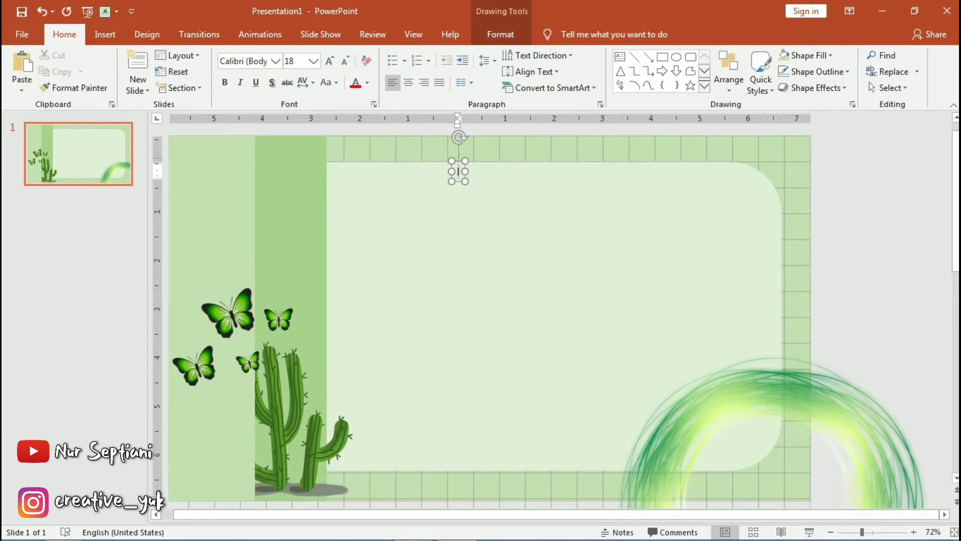
text(jU)
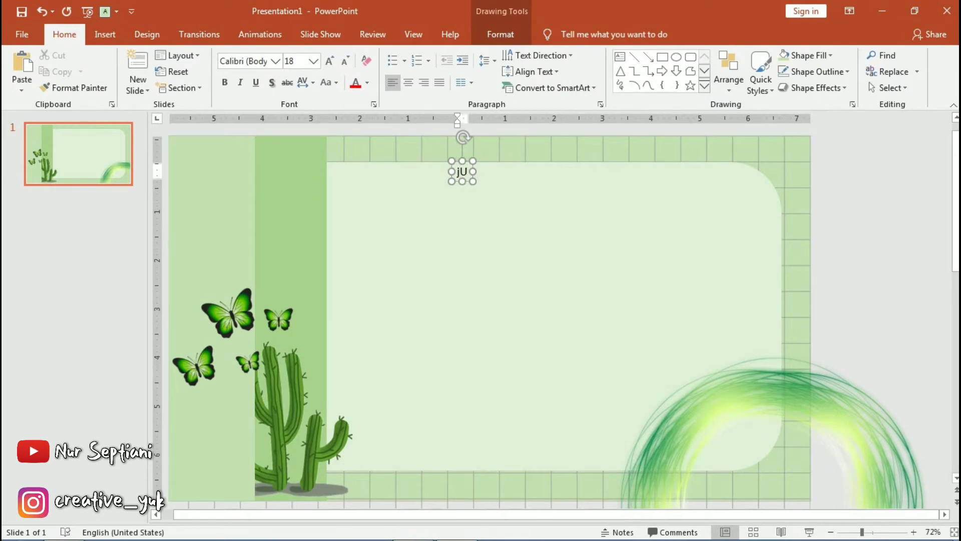
text(dulMateri)
- Format the title in 72-pt Milcandy, coloured dark green
key(ctrl+a)
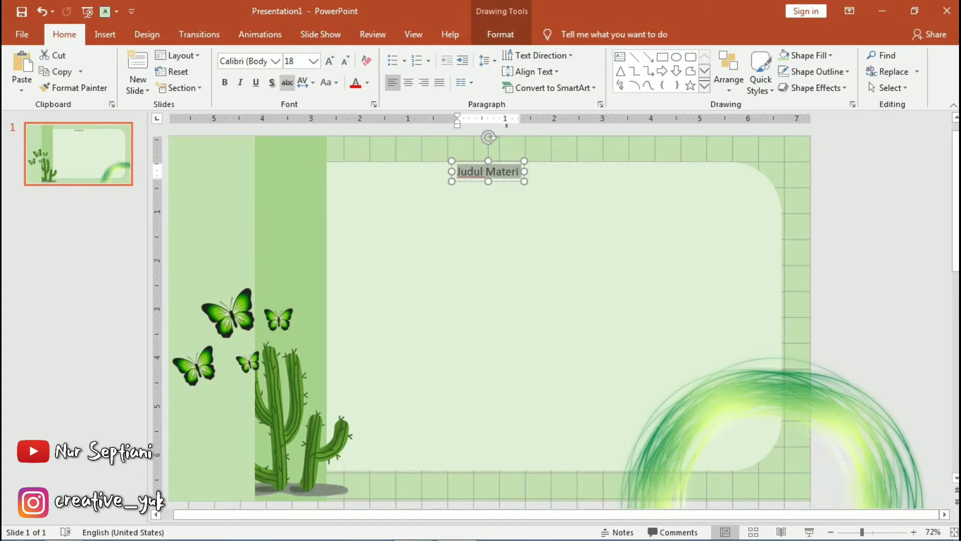
click(275, 61)
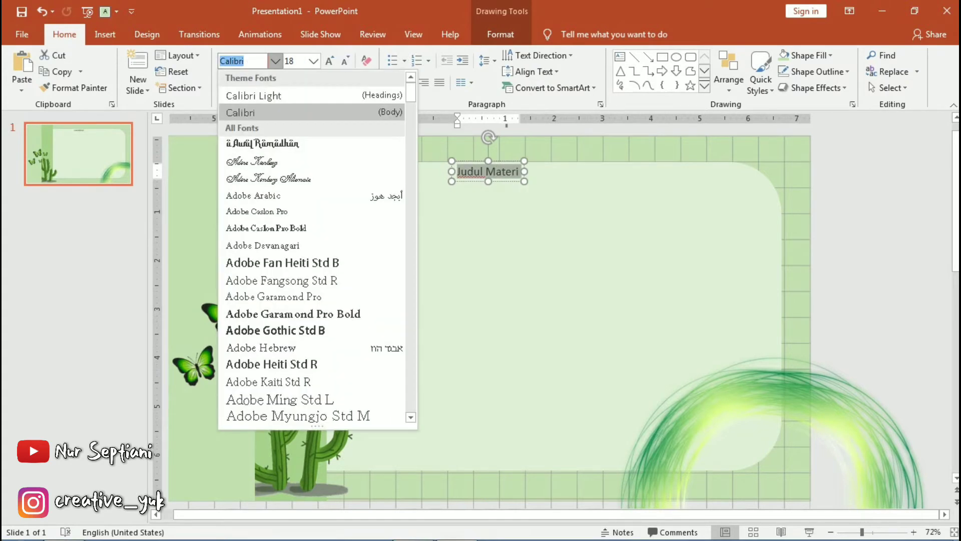
text(Milcandy)
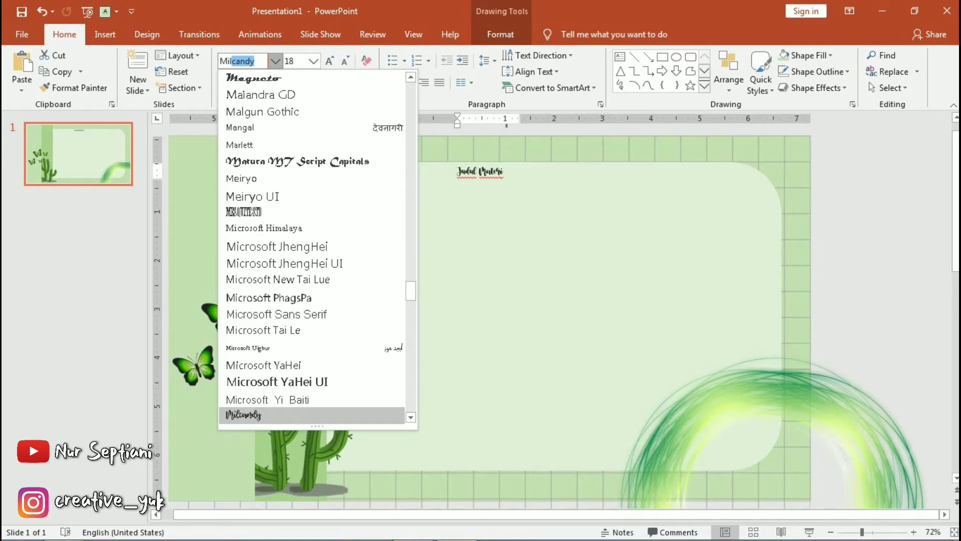
key(Return)
key(ctrl+bracketright)
key(ctrl+bracketright)
key(ctrl+bracketright)
key(ctrl+bracketright)
key(ctrl+bracketright)
key(ctrl+bracketright)
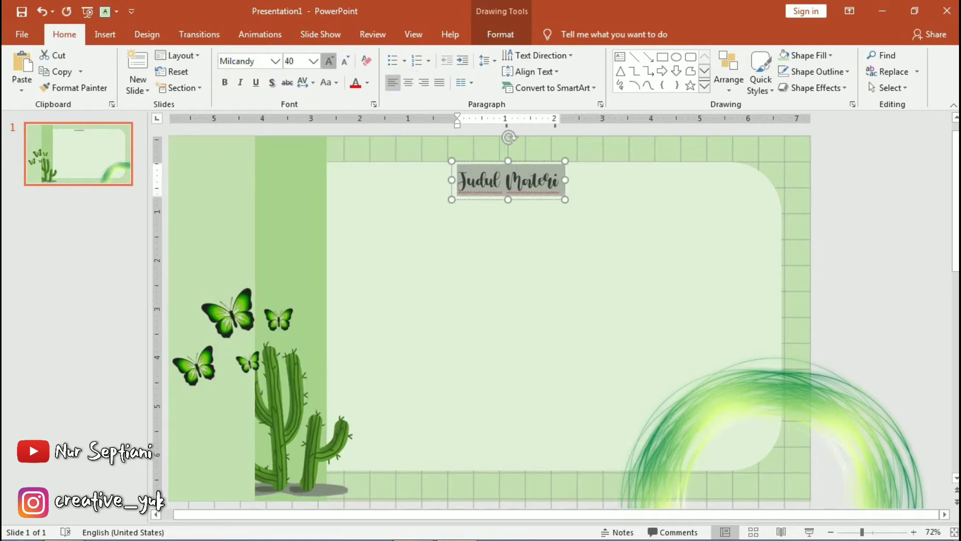
key(ctrl+bracketright)
key(ctrl+bracketright)
key(ctrl+bracketright)
key(ctrl+bracketright)
key(ctrl+bracketright)
click(368, 82)
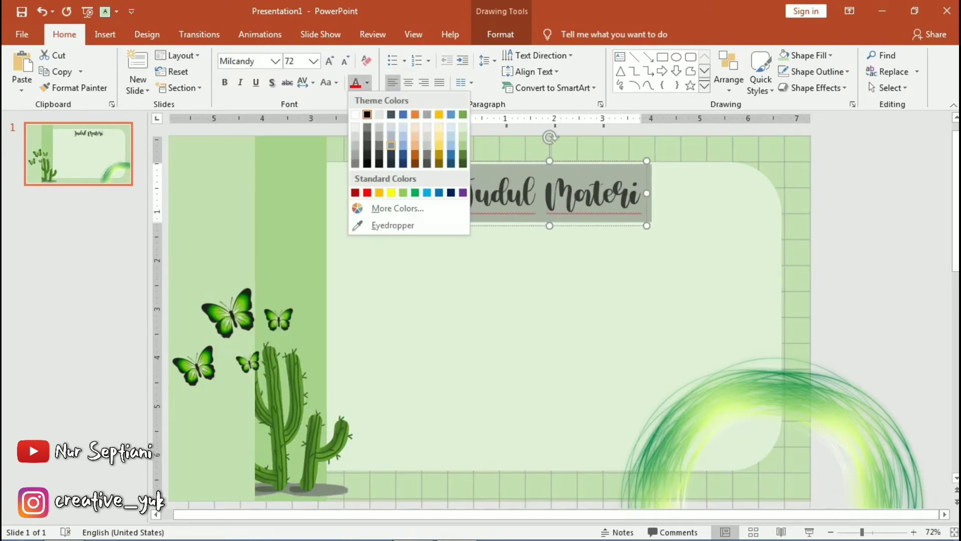
click(463, 161)
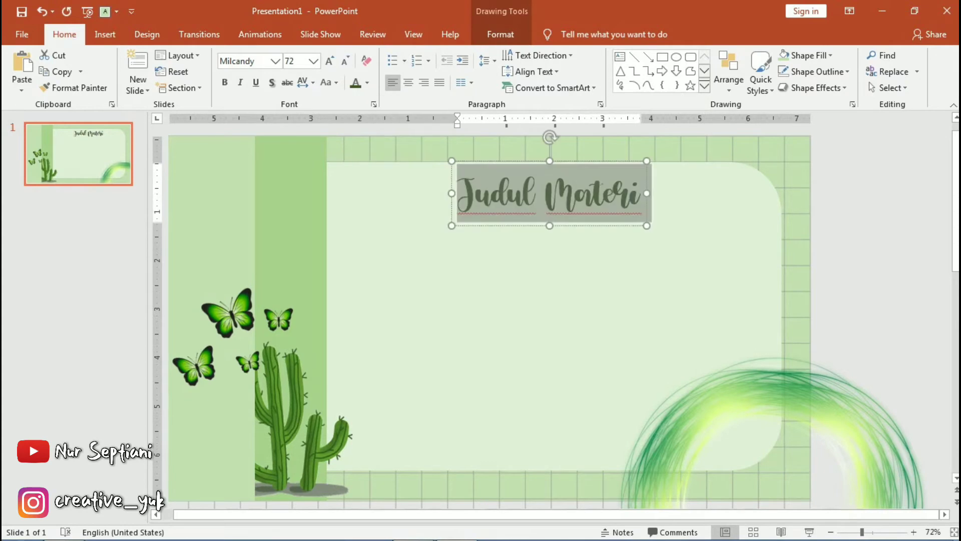
- Move the Judul Materi title to the centre of the pale green panel
drag(463, 162, 443, 245)
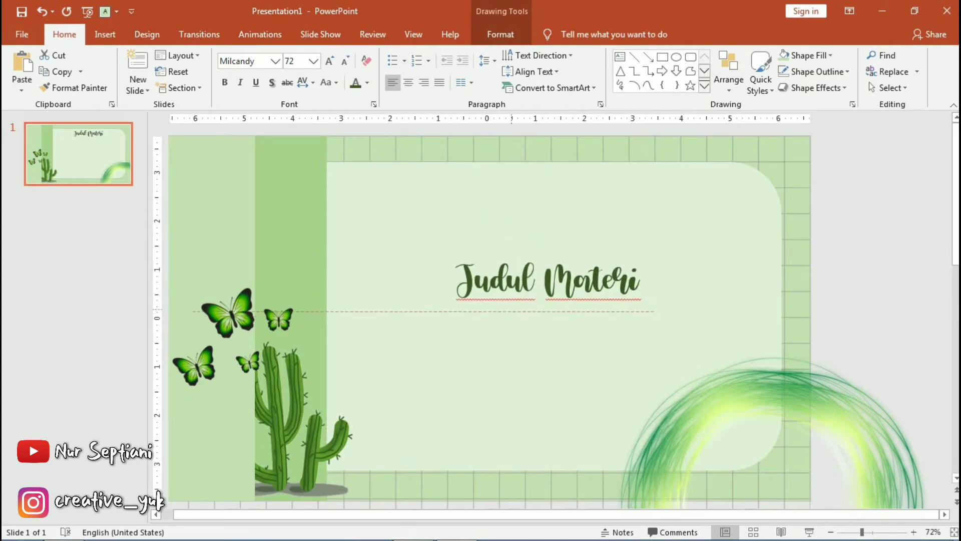
drag(553, 286, 541, 280)
key(Escape)
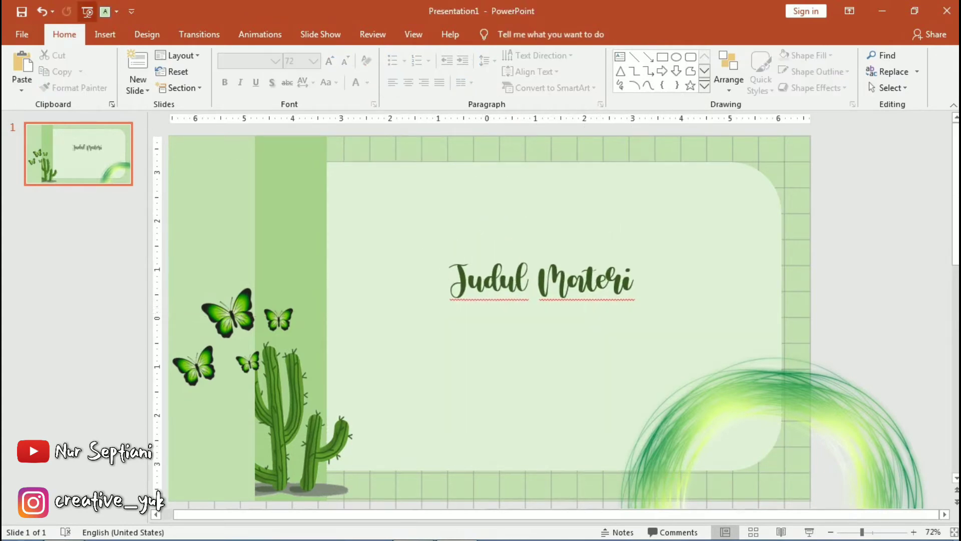
click(105, 34)
- Add a text box below the title with 'Nama :', 'NIS :' and 'Kelas :' lines
click(574, 70)
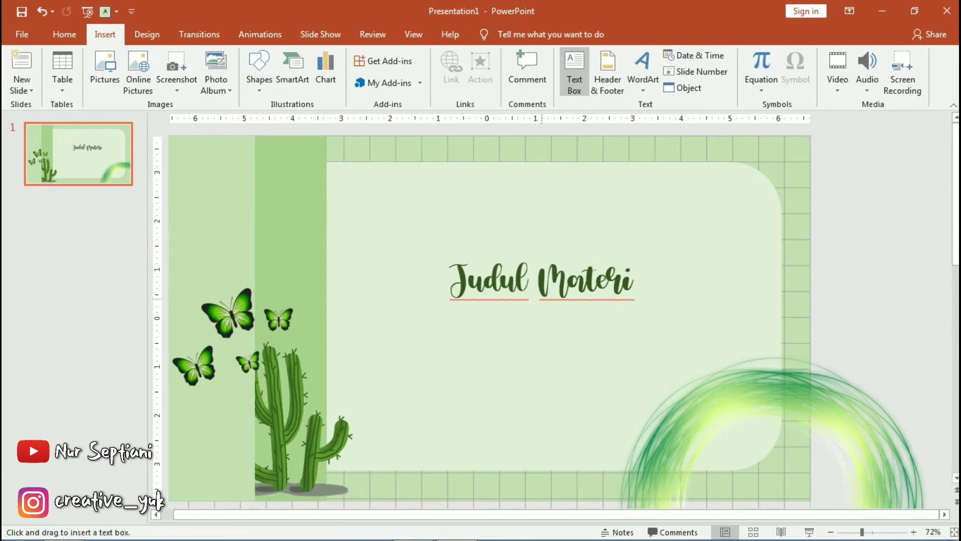
click(546, 306)
text(ama :)
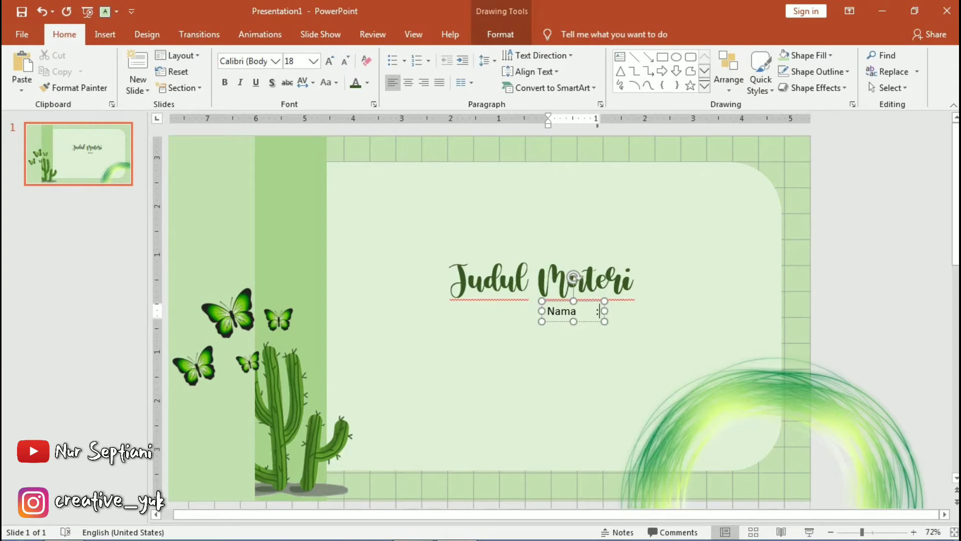
key(Return)
text(NIS :)
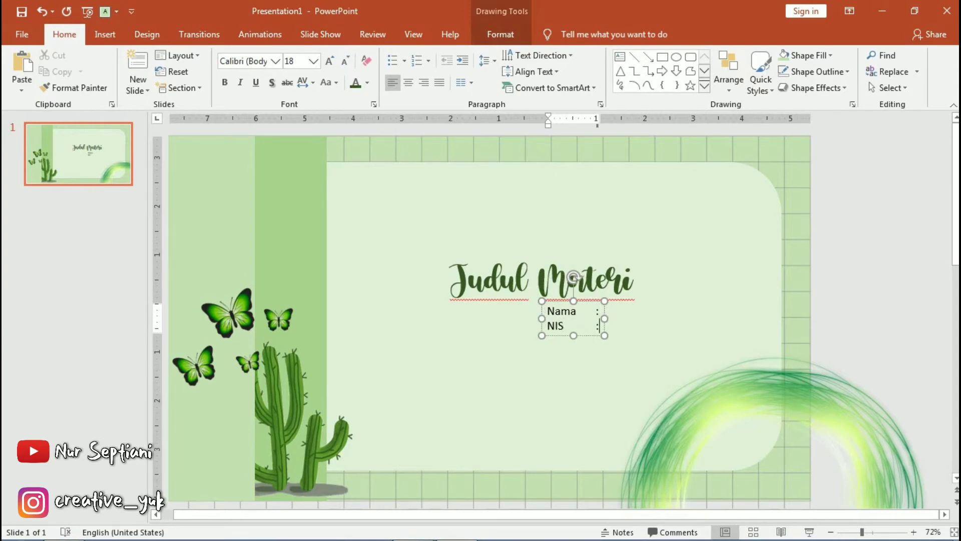
key(Return)
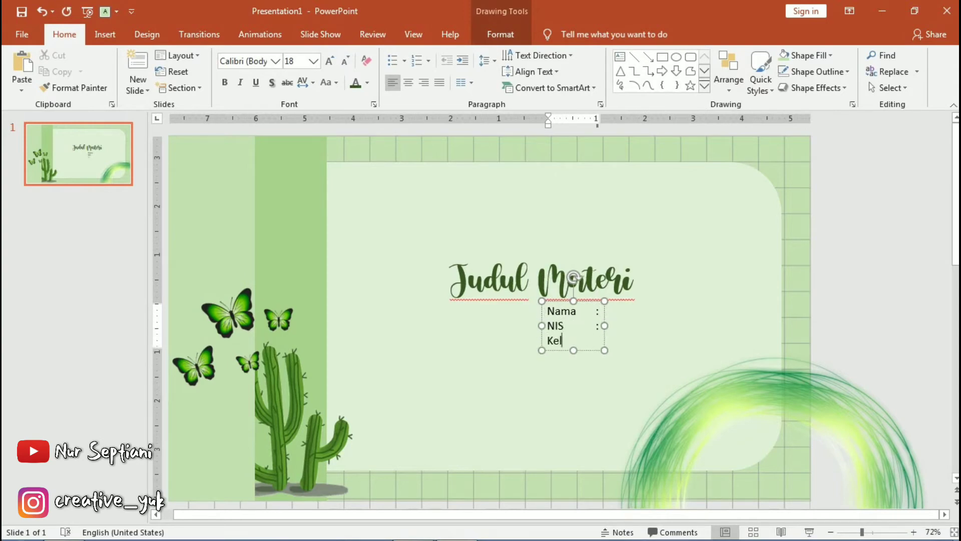
- Set the details text to light green Century Schoolbook and position it under the title
key(ctrl+a)
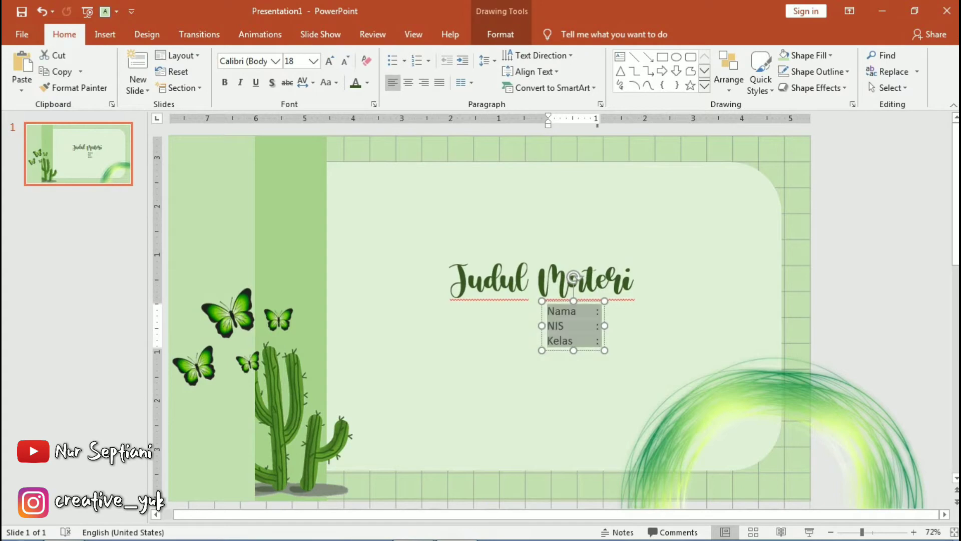
click(276, 60)
scroll(295, 229, down, 5)
scroll(295, 229, down, 5)
scroll(295, 229, down, 3)
scroll(294, 230, down, 3)
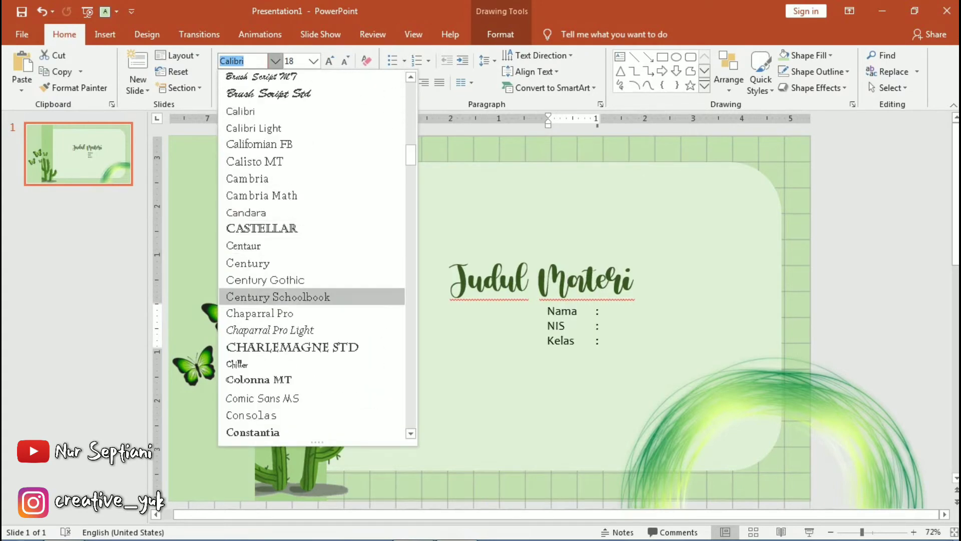
click(258, 296)
click(368, 82)
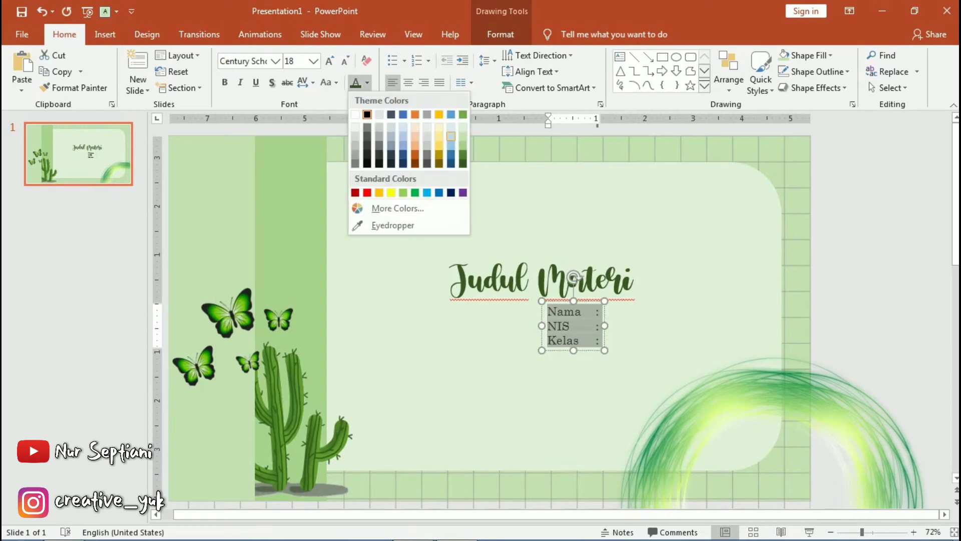
click(403, 192)
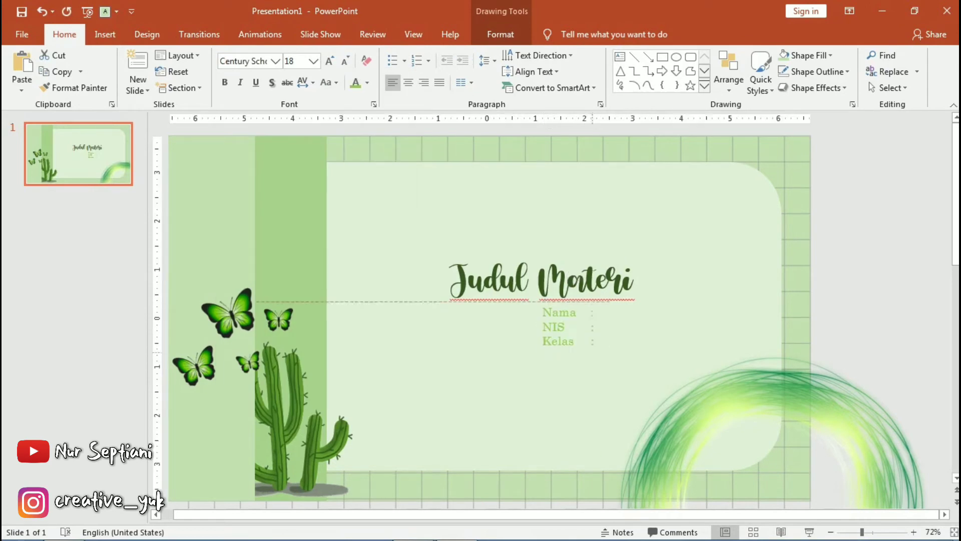
drag(519, 345, 520, 345)
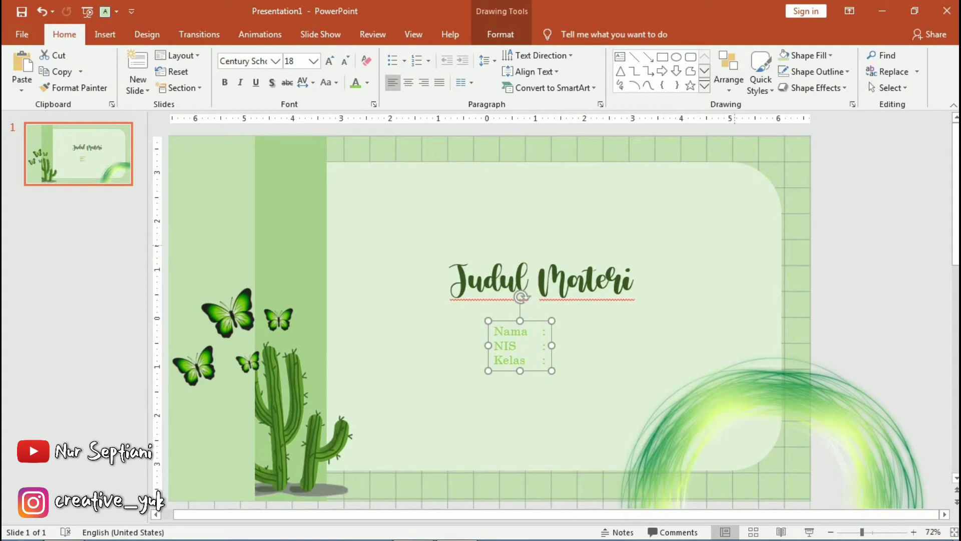
key(Escape)
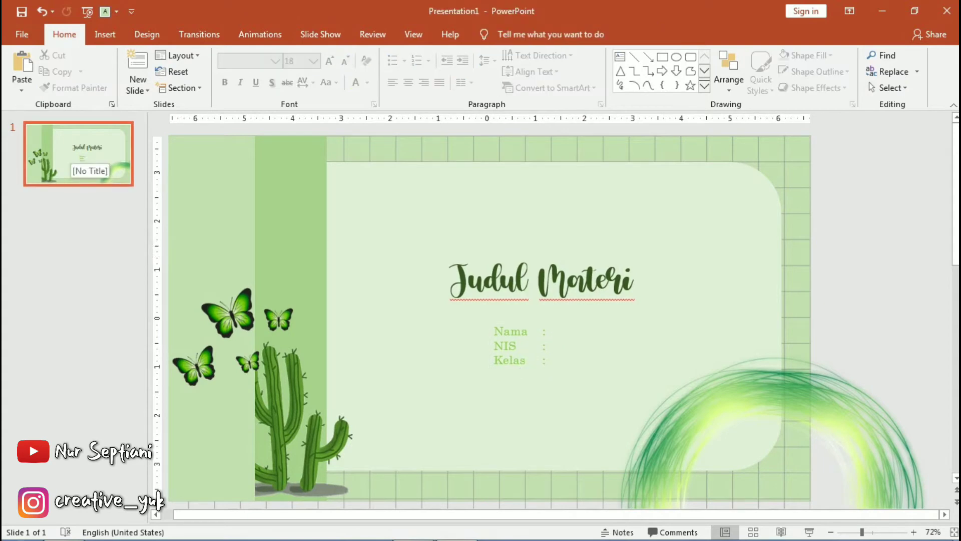
- Duplicate slide 1, then delete slide 2's green strips, butterflies, name text box and cactus
right_click(71, 145)
click(118, 247)
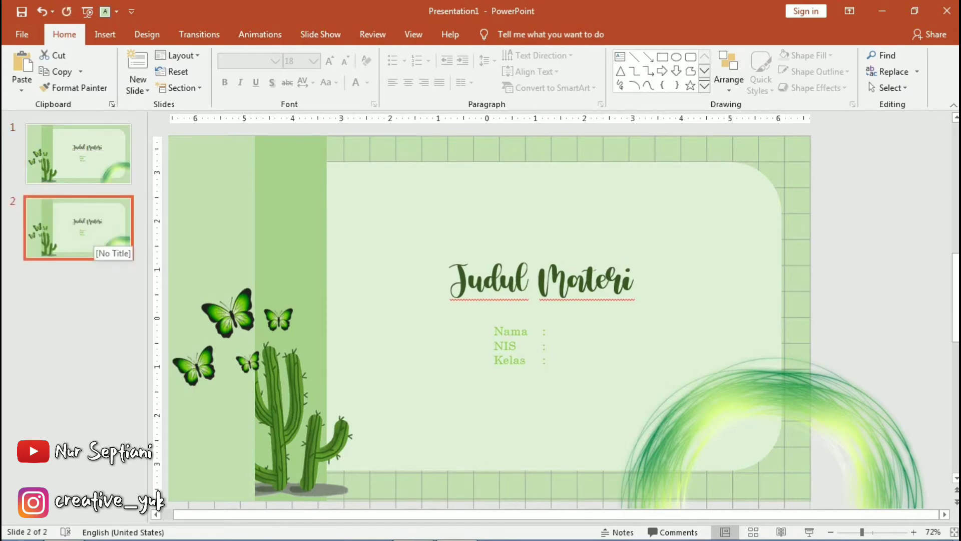
click(210, 225)
key(Delete)
key(Delete)
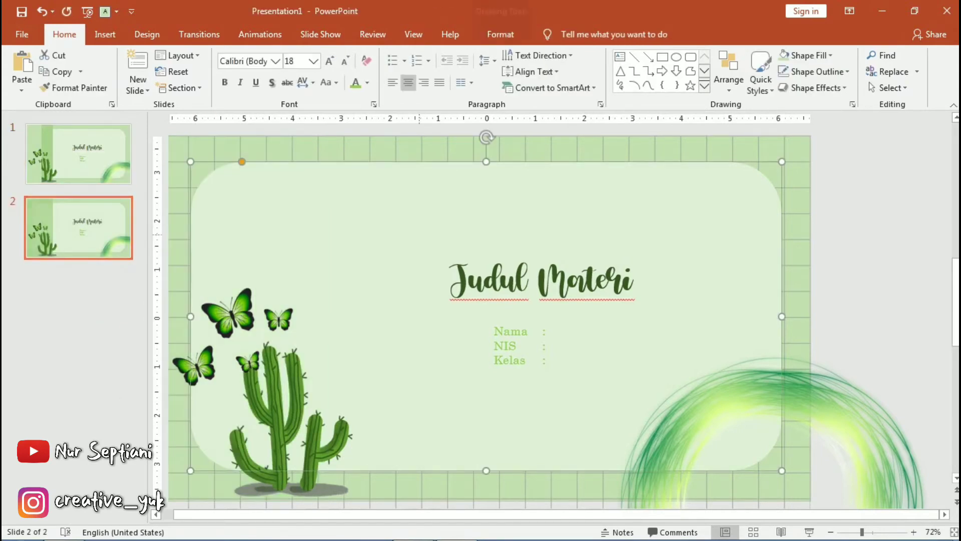
key(Tab)
key(Delete)
key(Delete)
key(Tab)
key(Delete)
key(Tab)
key(Delete)
key(Tab)
key(Delete)
key(Tab)
key(Delete)
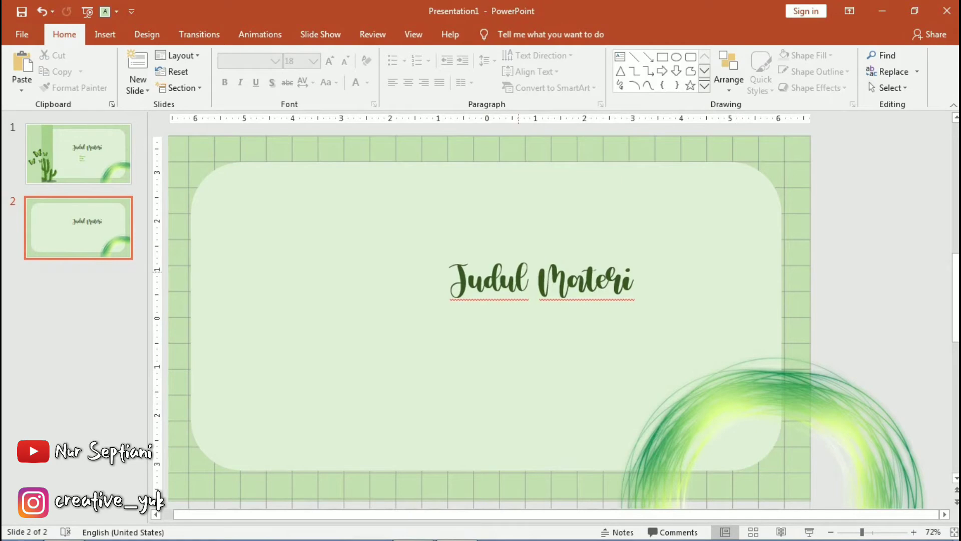
- Delete the Judul Materi title and the green swirl image from slide 2
click(539, 280)
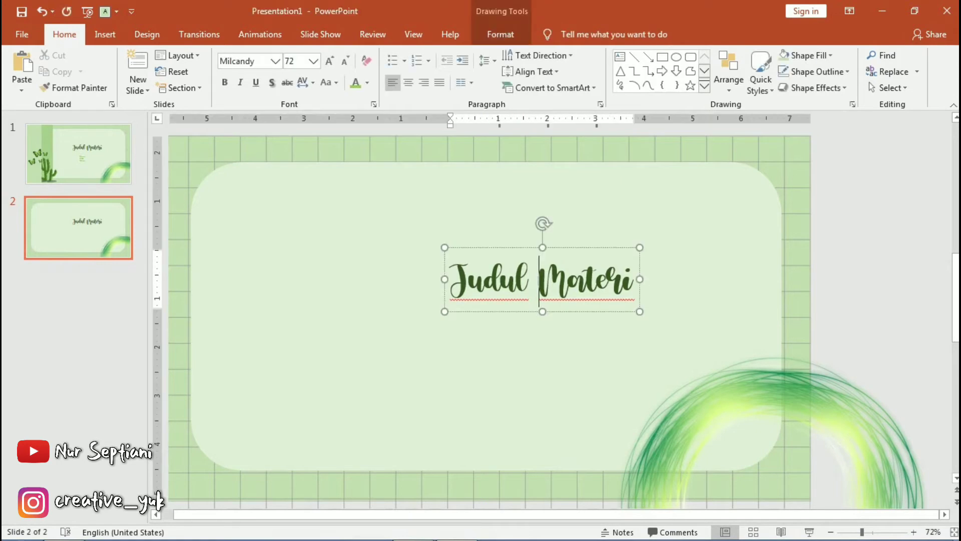
key(Escape)
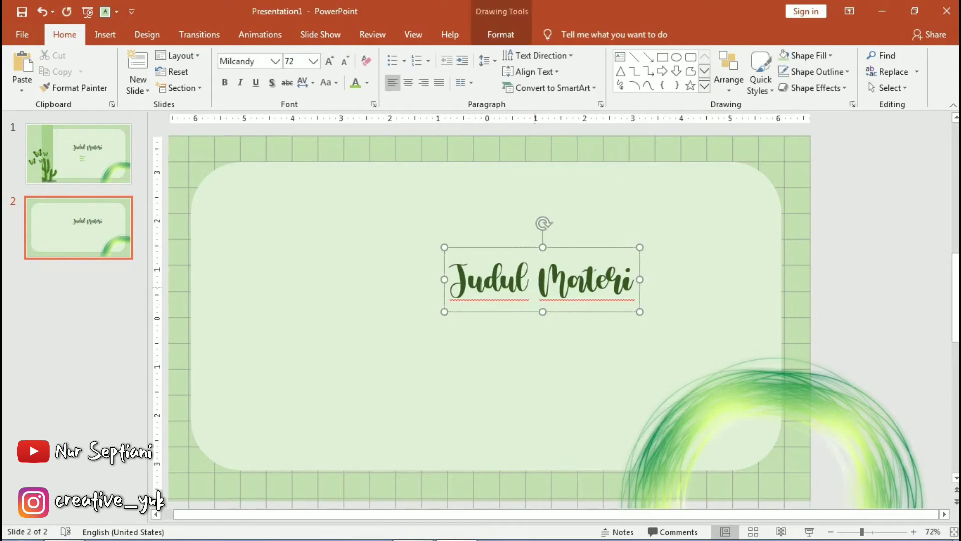
key(Delete)
key(Tab)
key(Delete)
- Add a new slide after slide 2 and duplicate slide 3 twice to reach five slides
right_click(83, 219)
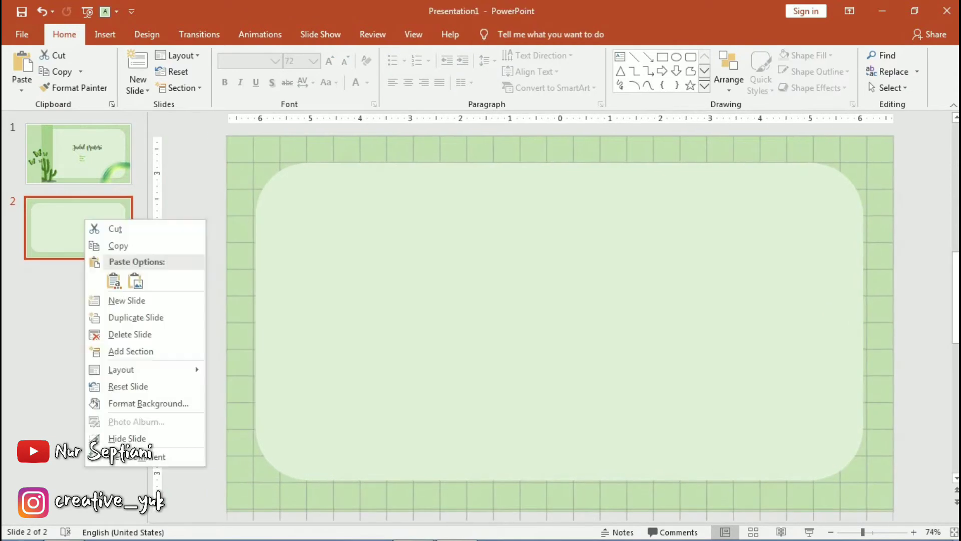
click(111, 301)
right_click(82, 286)
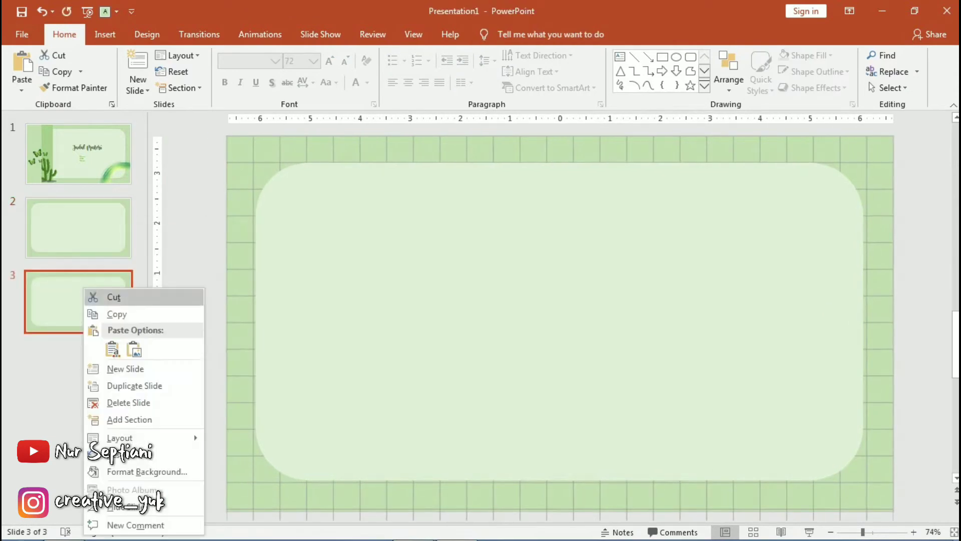
click(120, 384)
right_click(79, 319)
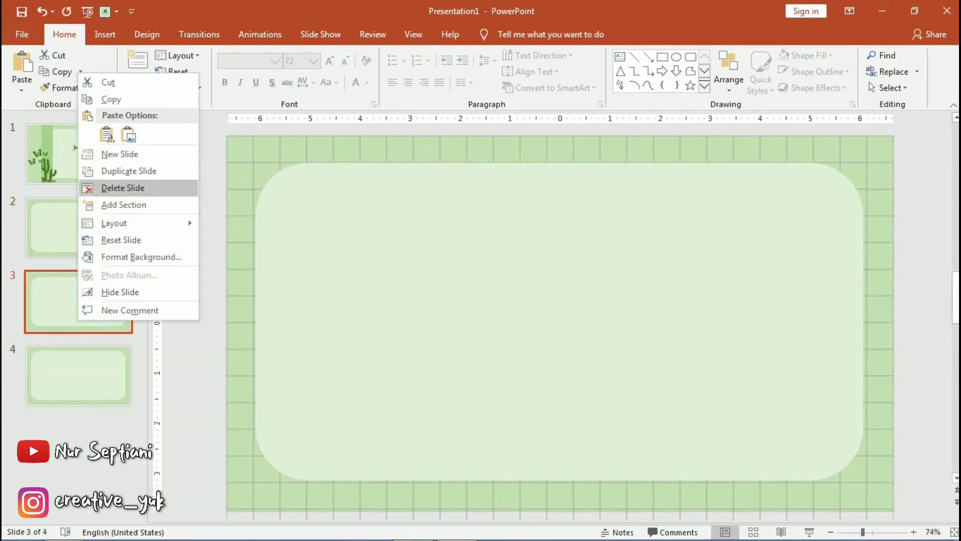
click(128, 171)
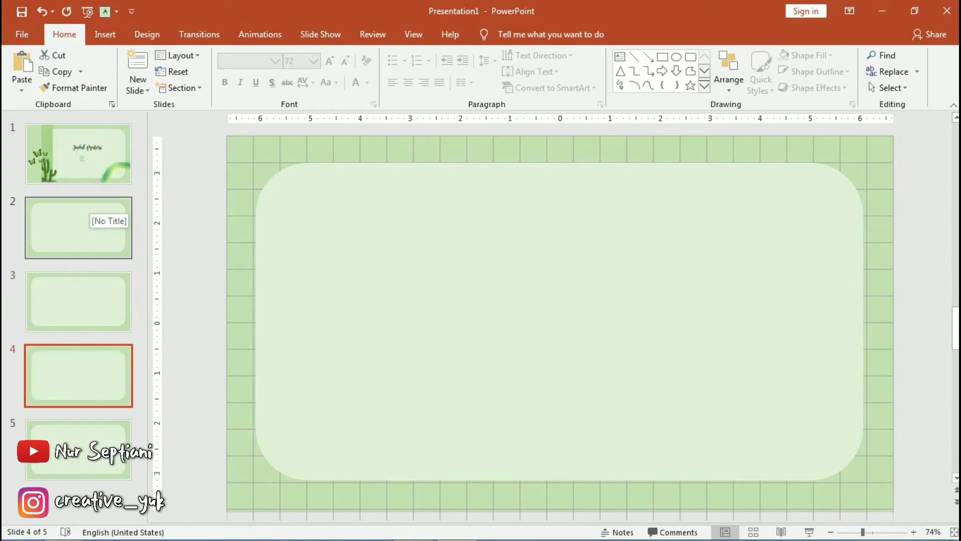
click(81, 220)
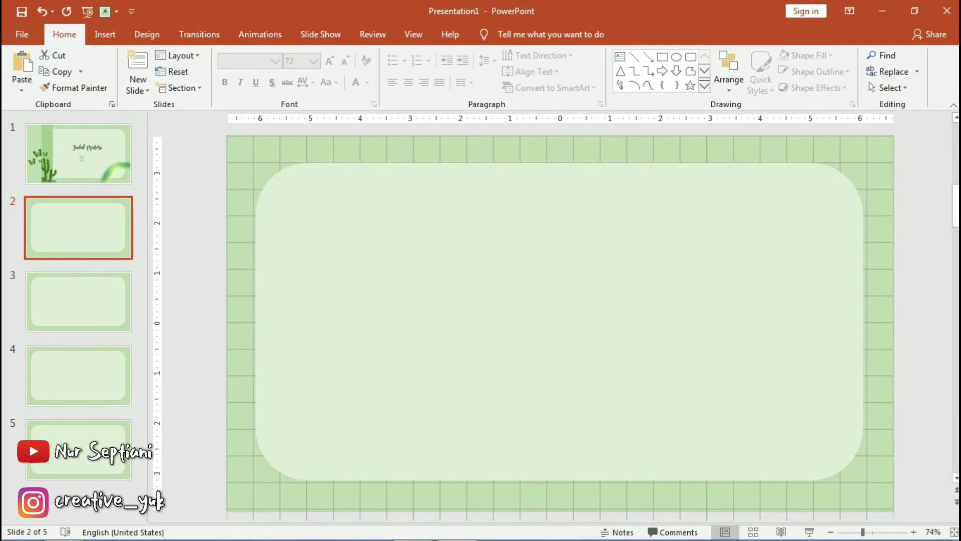
click(78, 153)
- Paste slide 1's green swirl onto slide 2, keeping it along the top edge
click(79, 228)
key(ctrl+v)
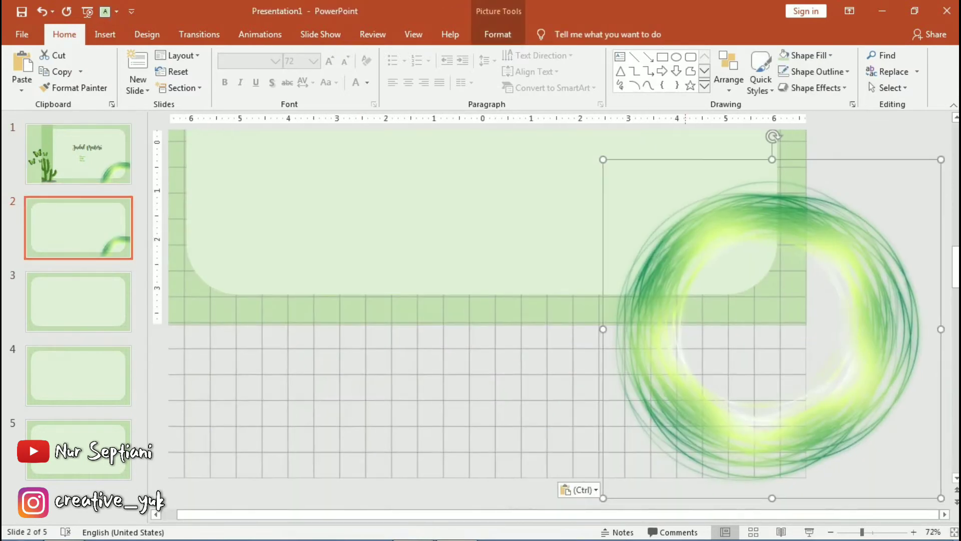
drag(771, 330, 446, 136)
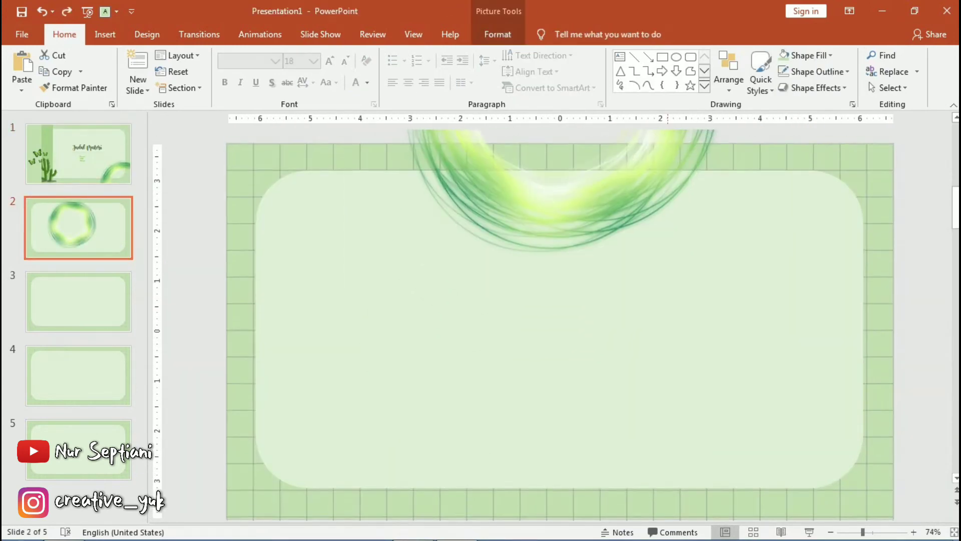
key(ctrl+y)
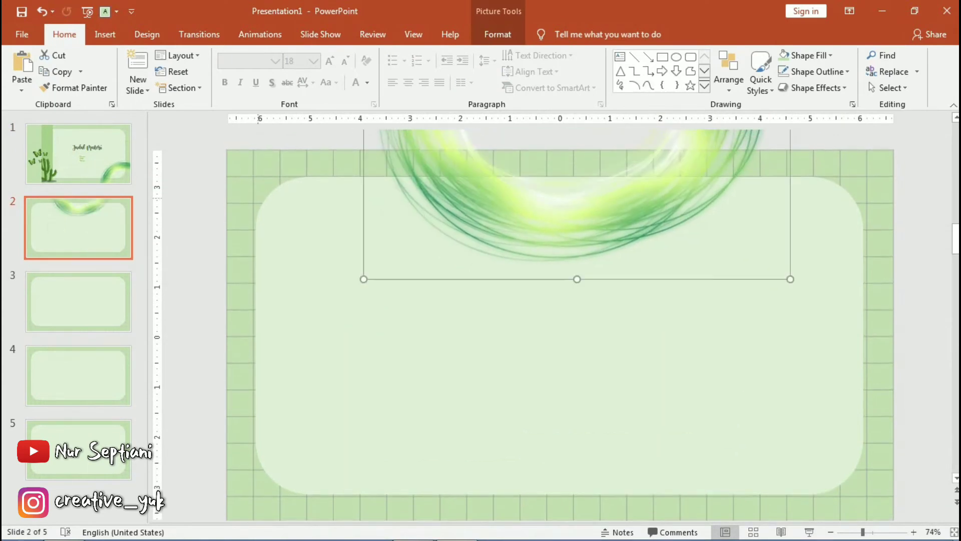
key(Escape)
- Copy slide 1's cactus onto slide 2 and place it in the lower-right corner
click(78, 153)
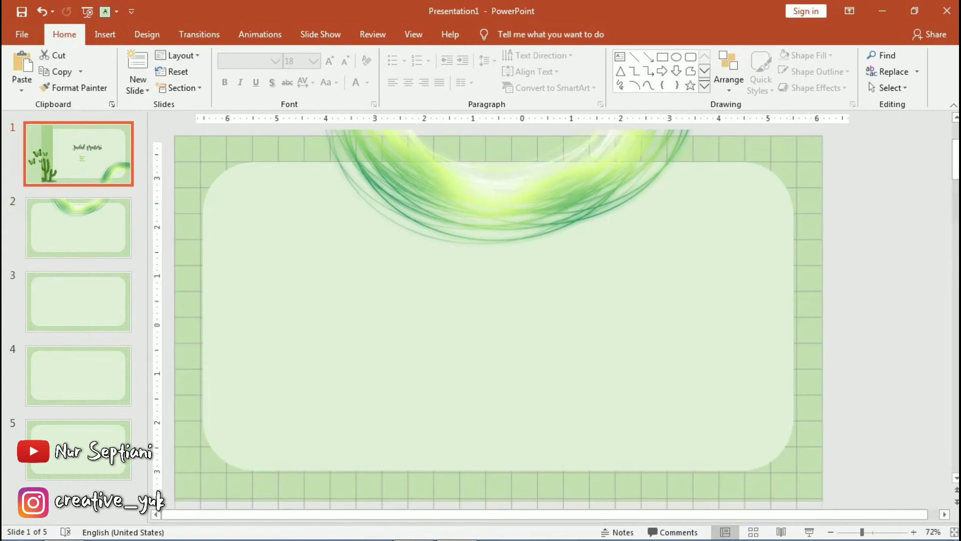
click(310, 415)
key(ctrl+c)
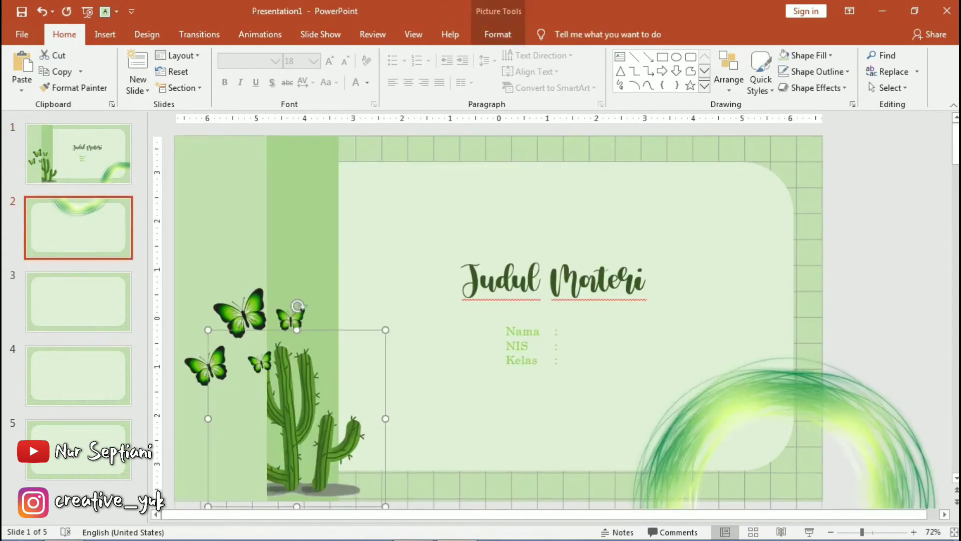
click(78, 228)
key(ctrl+v)
drag(351, 426, 821, 423)
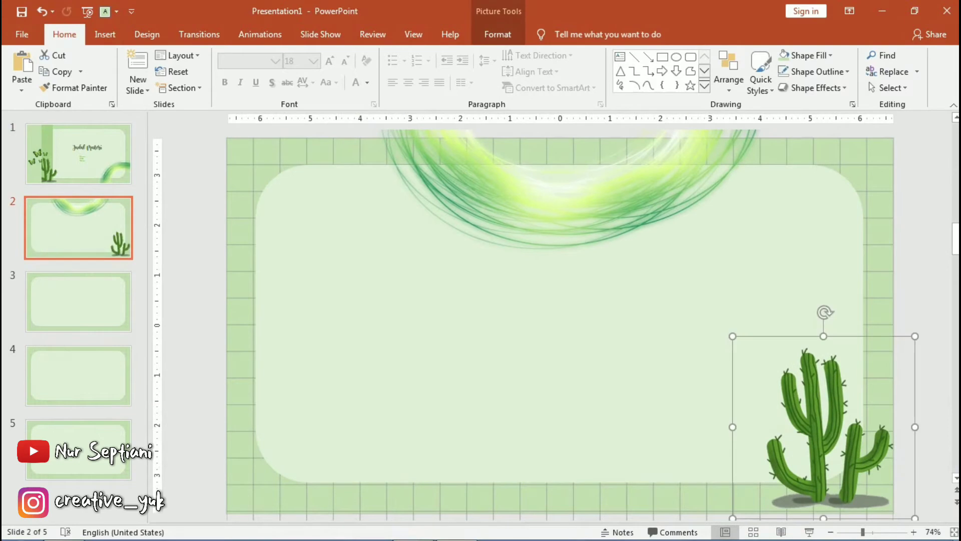
key(Escape)
- Insert the leaf image on slide 2, resize it to 3.59 inches tall, and tilt it in the bottom-left corner
click(64, 527)
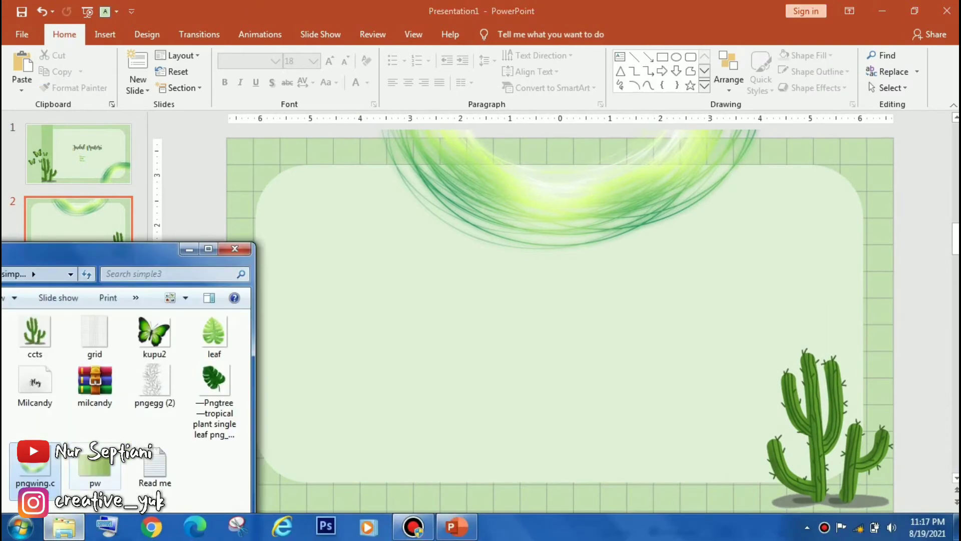
drag(215, 336, 560, 325)
drag(672, 188, 593, 281)
drag(521, 373, 243, 414)
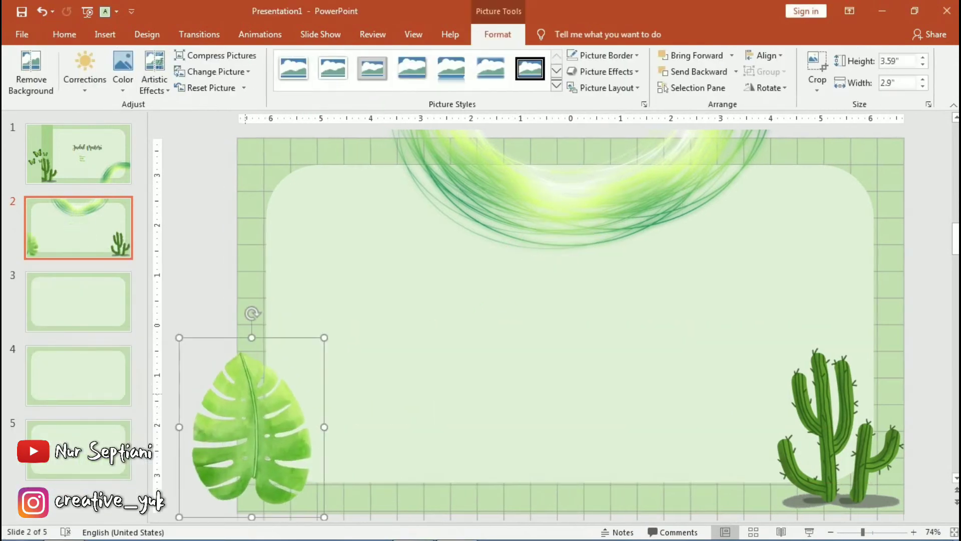
drag(252, 314, 229, 221)
drag(230, 189, 231, 231)
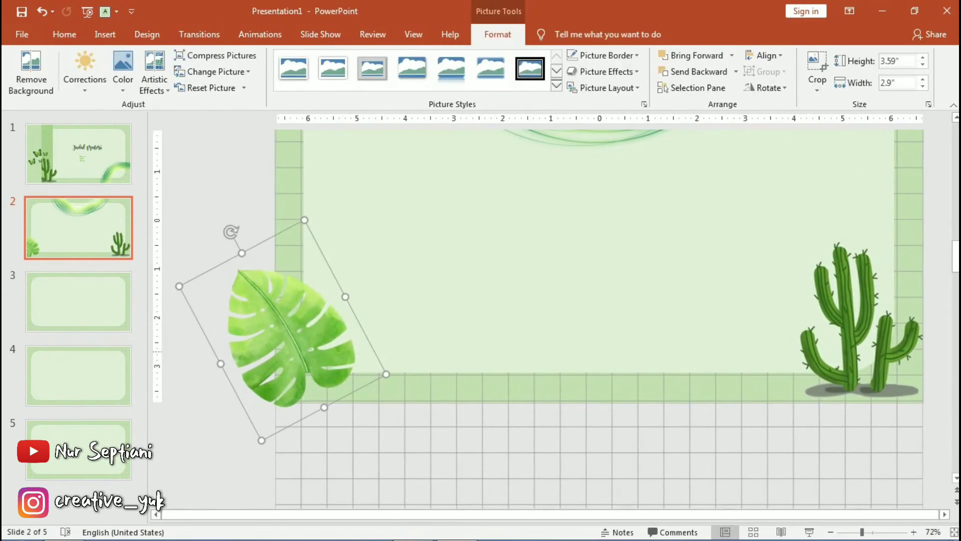
- Add a smaller 2.11 by 1.71-inch leaf copy overlapping the large one, adjusting both rotations
key(ctrl+c)
key(ctrl+v)
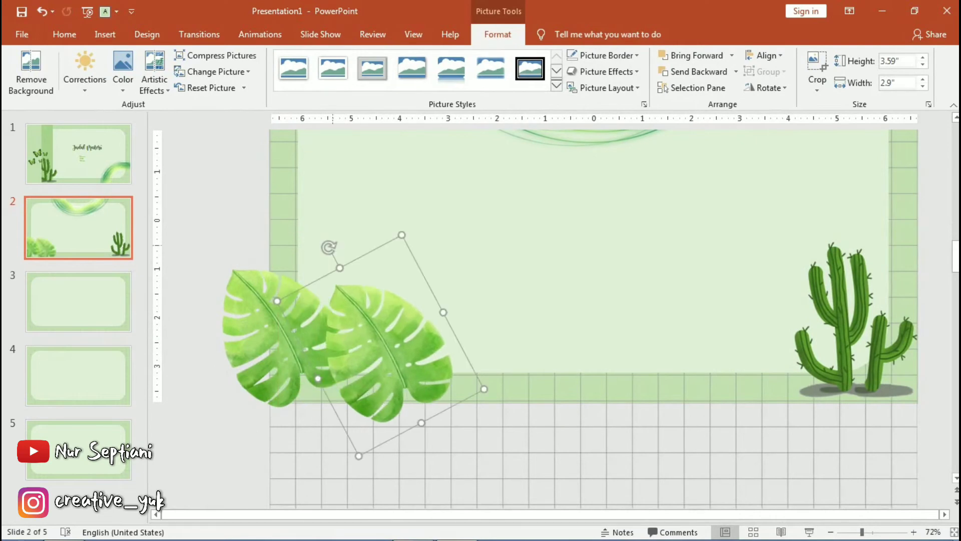
click(386, 350)
drag(440, 249, 391, 328)
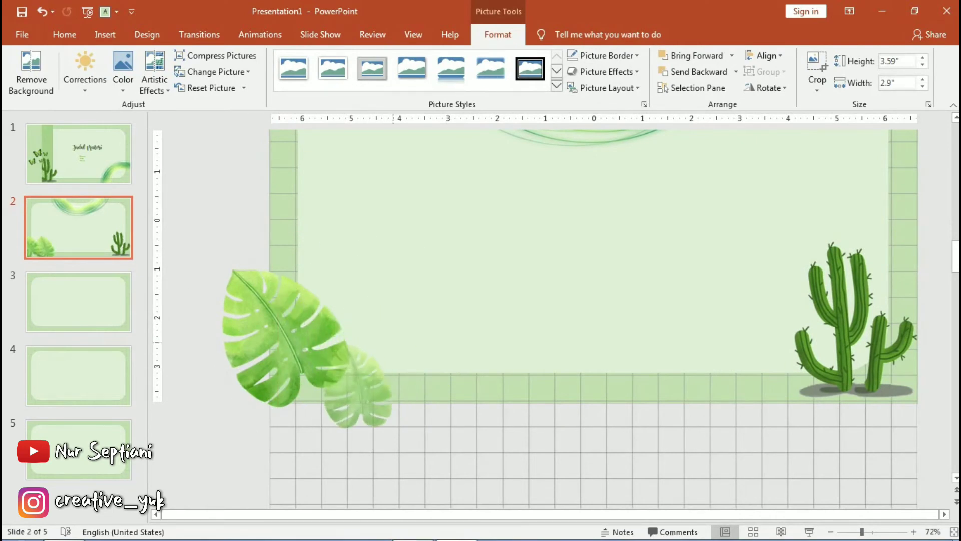
drag(360, 381, 385, 357)
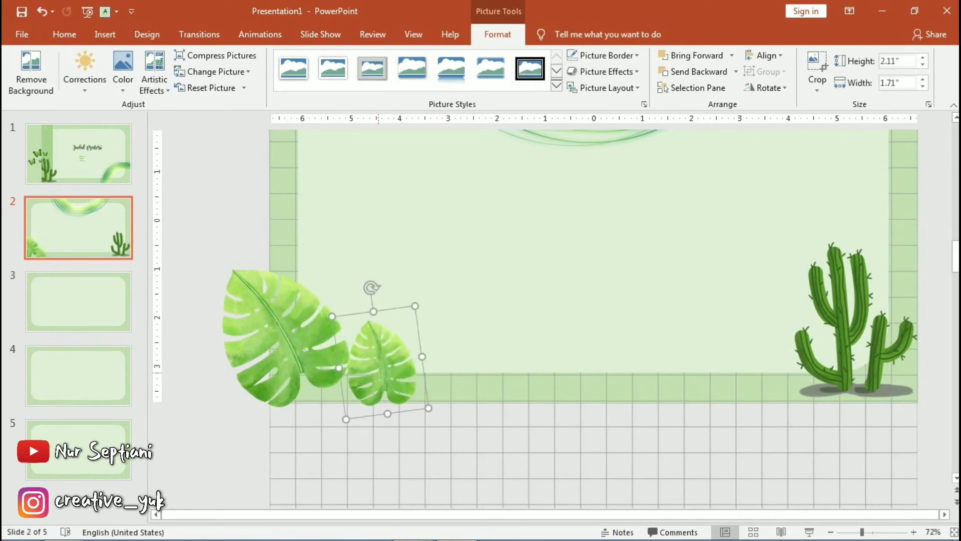
click(280, 331)
drag(231, 232, 240, 224)
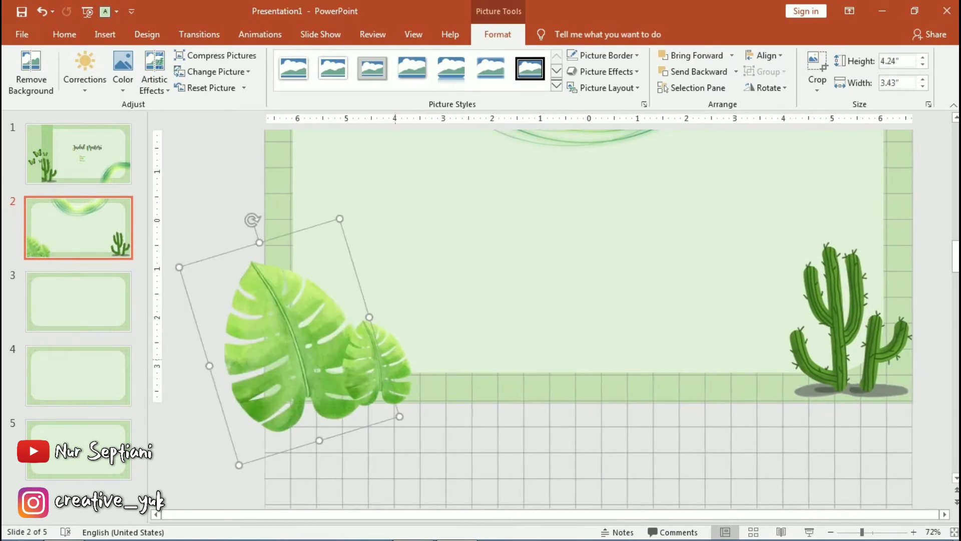
click(395, 346)
drag(384, 267, 455, 315)
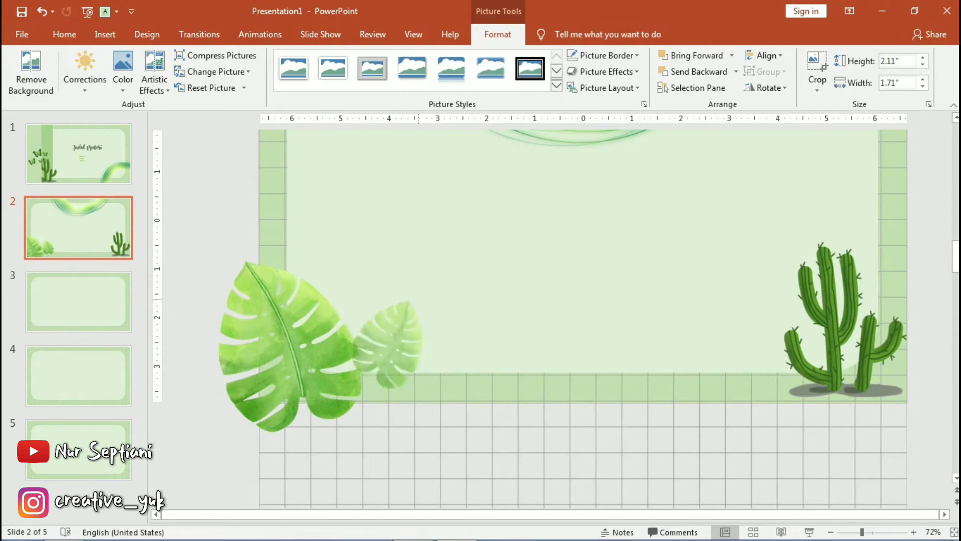
drag(396, 345, 377, 370)
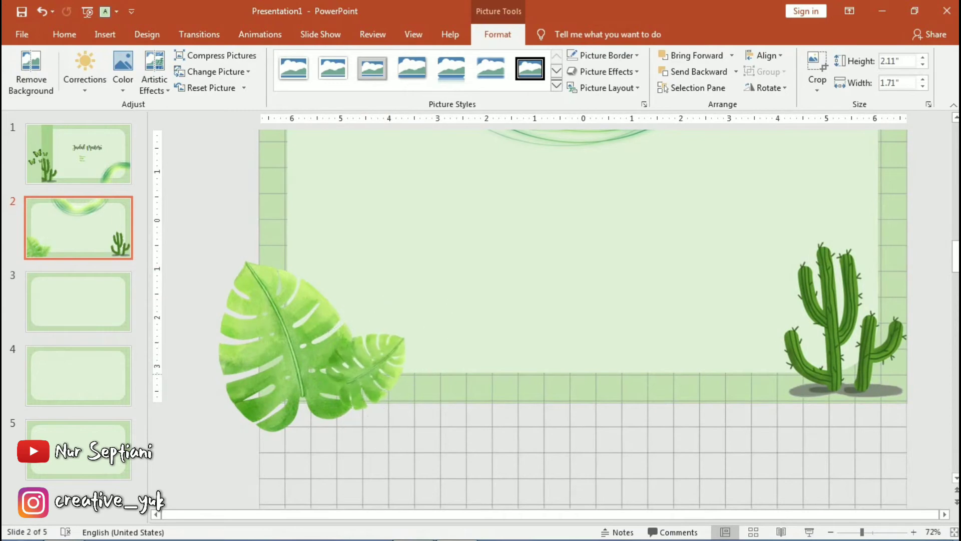
key(Escape)
scroll(556, 319, up, 3)
- Copy slide 1's title box onto slide 2 and retype it as 'Sub Bab Materi'
click(78, 154)
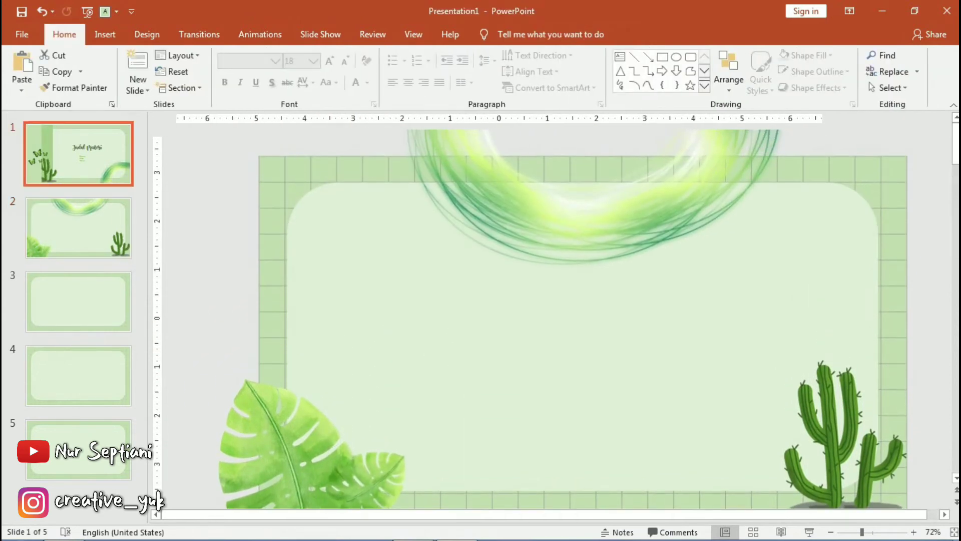
click(580, 280)
key(Escape)
key(ctrl+c)
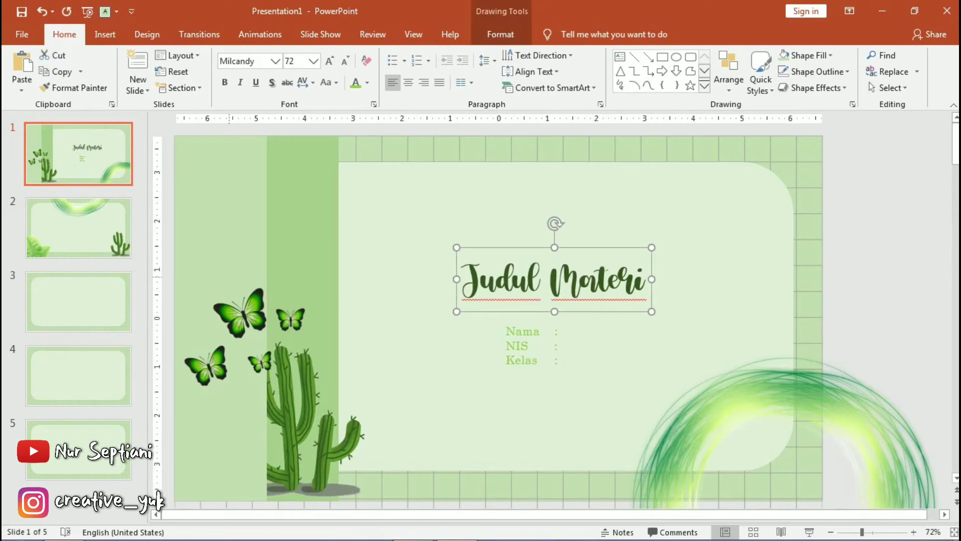
click(78, 228)
key(ctrl+v)
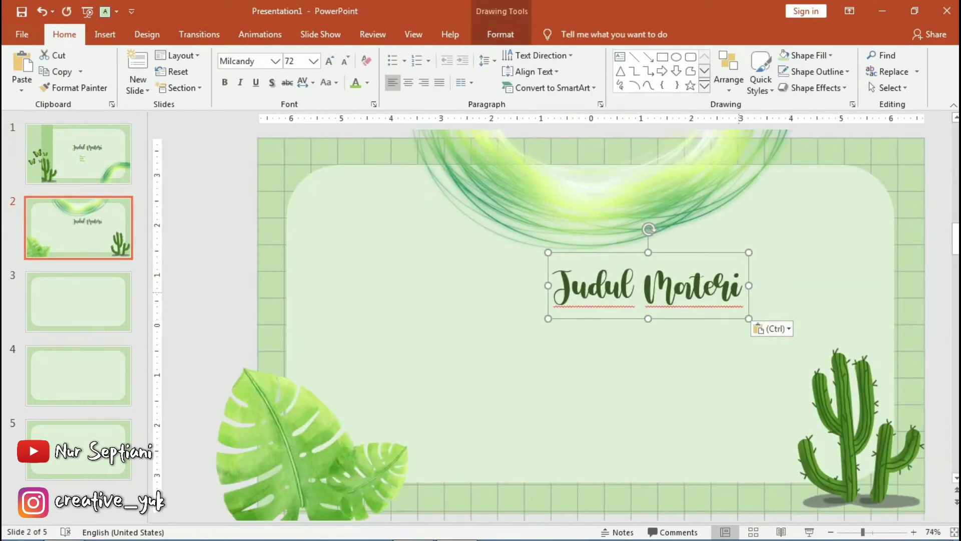
triple_click(646, 285)
text(Sub Bab MATEERI)
key(BackSpace)
key(BackSpace)
key(BackSpace)
key(BackSpace)
key(BackSpace)
text(ateri)
- Set the heading to 44 pt, add a reflection, and move it to the top-left
key(ctrl+a)
key(ctrl+shift+less)
key(ctrl+shift+less)
key(ctrl+shift+less)
key(ctrl+shift+less)
key(ctrl+shift+less)
click(501, 34)
click(371, 88)
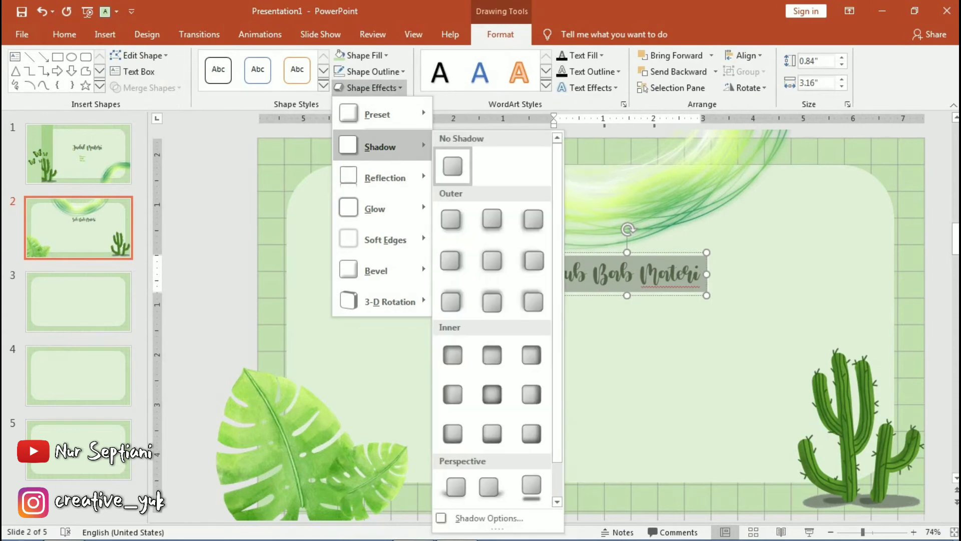
click(588, 88)
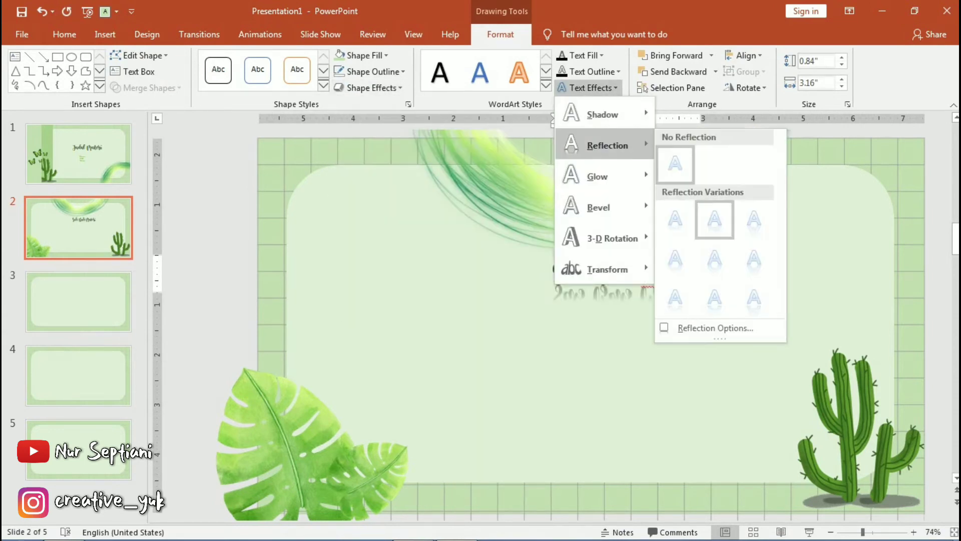
click(714, 219)
key(Escape)
click(608, 200)
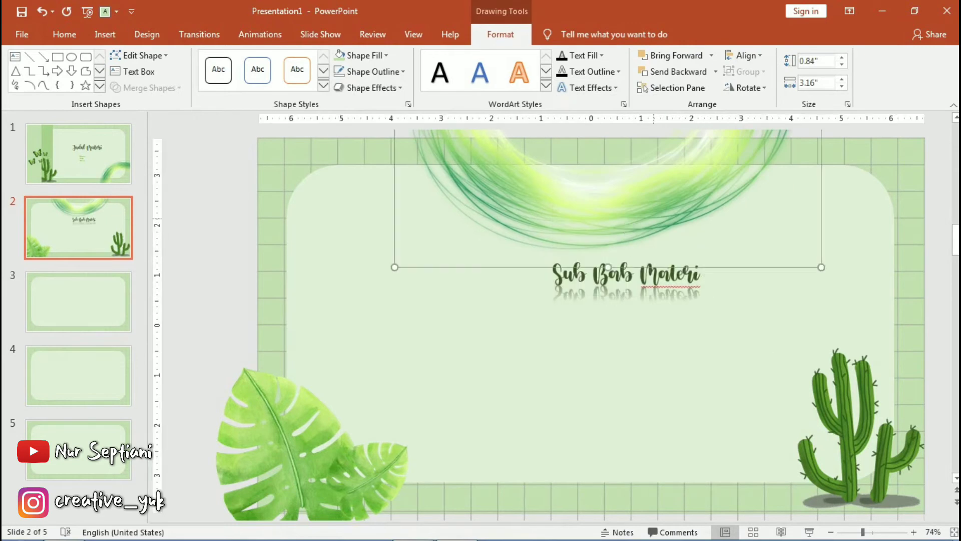
mouse_move(626, 275)
mouse_down()
mouse_move(581, 243)
mouse_move(395, 200)
mouse_up()
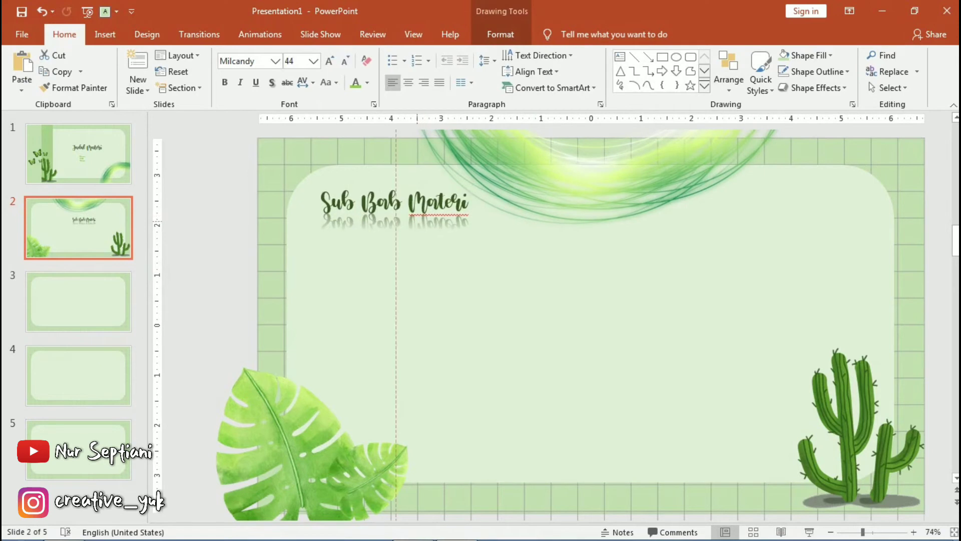
key(Escape)
- Add a text box filled with seven lines of 'Insert your text here' placeholder text
click(105, 34)
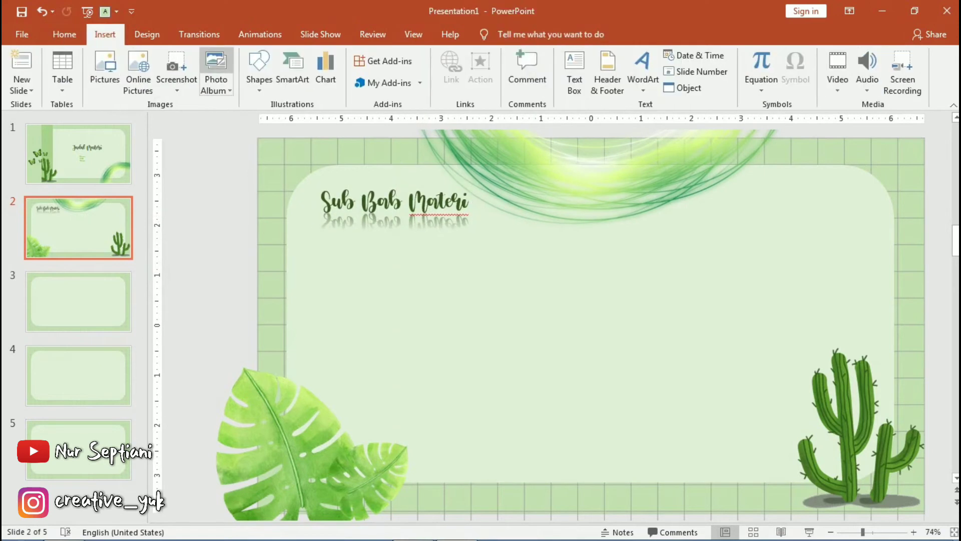
click(574, 73)
click(476, 205)
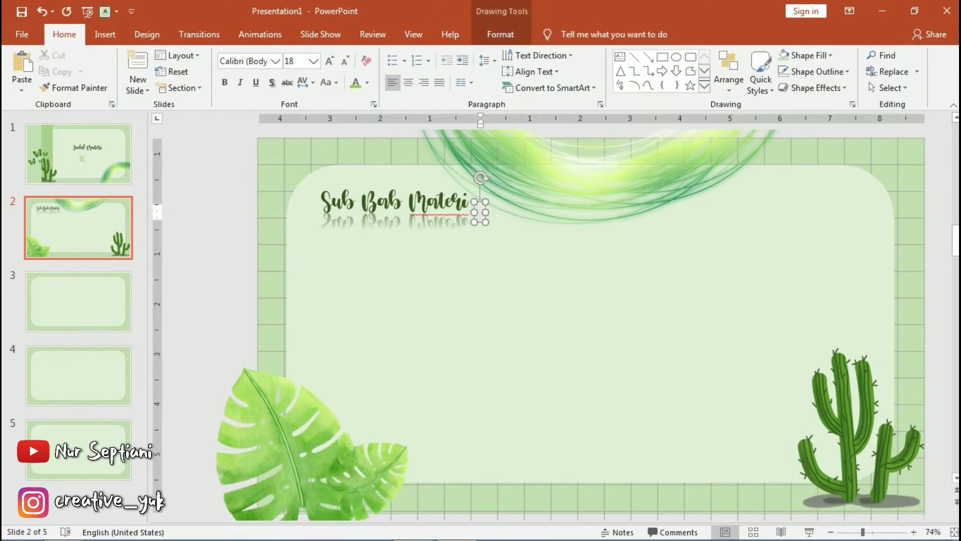
text(Insert your text here )
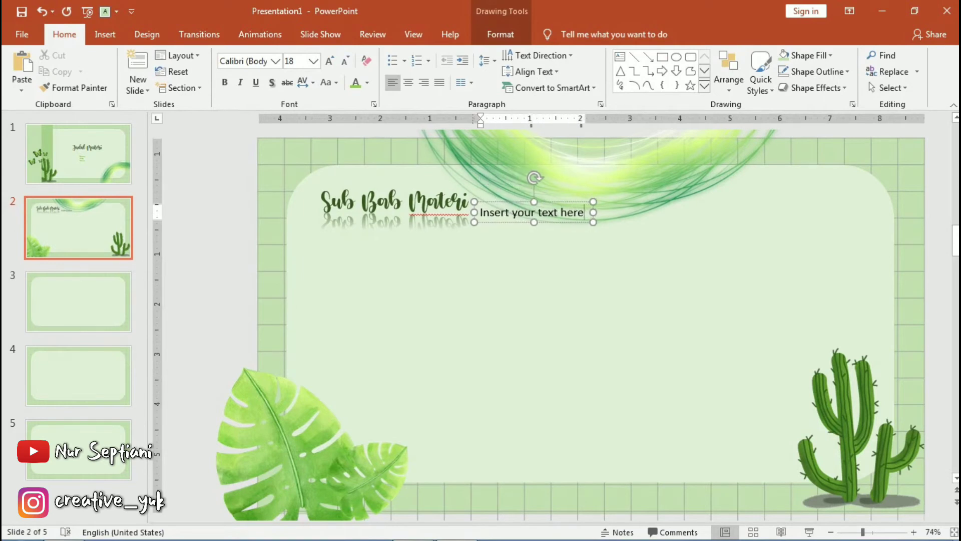
text(Insert your text here )
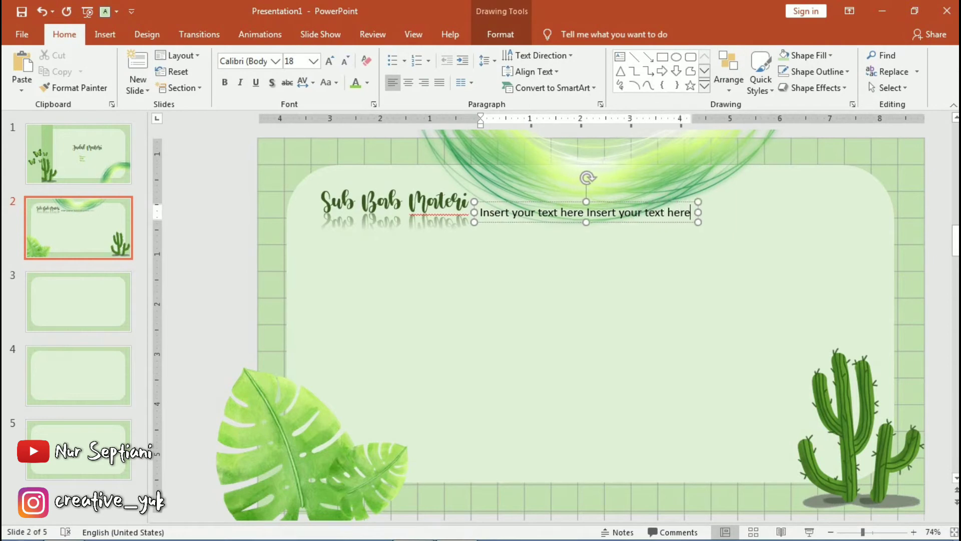
text(Insert your text here)
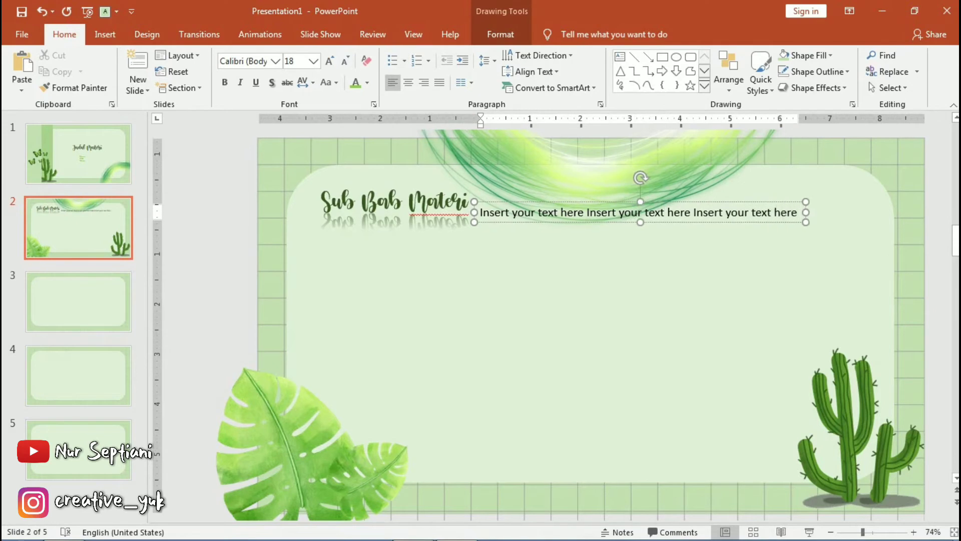
key(ctrl+a)
key(Right)
key(Return)
key(ctrl+v)
key(ctrl+v)
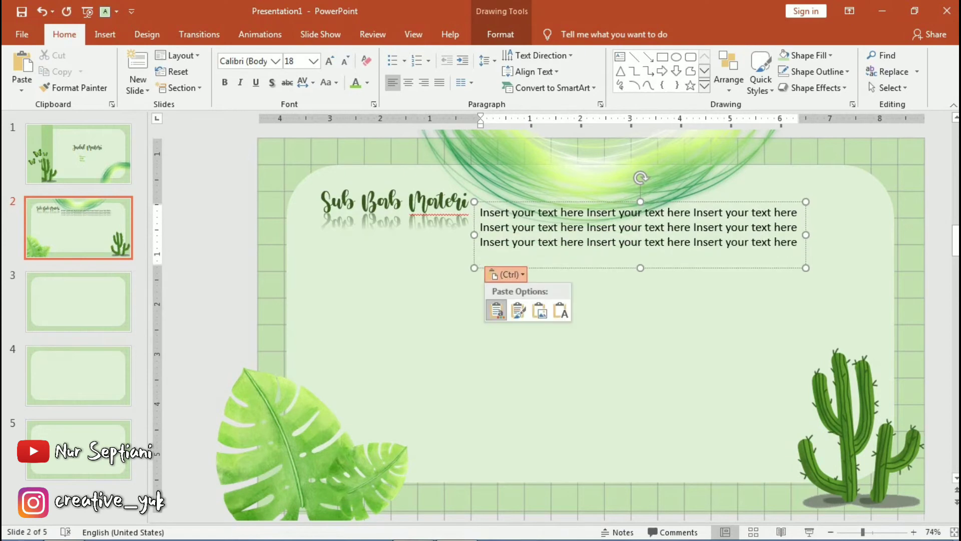
key(Escape)
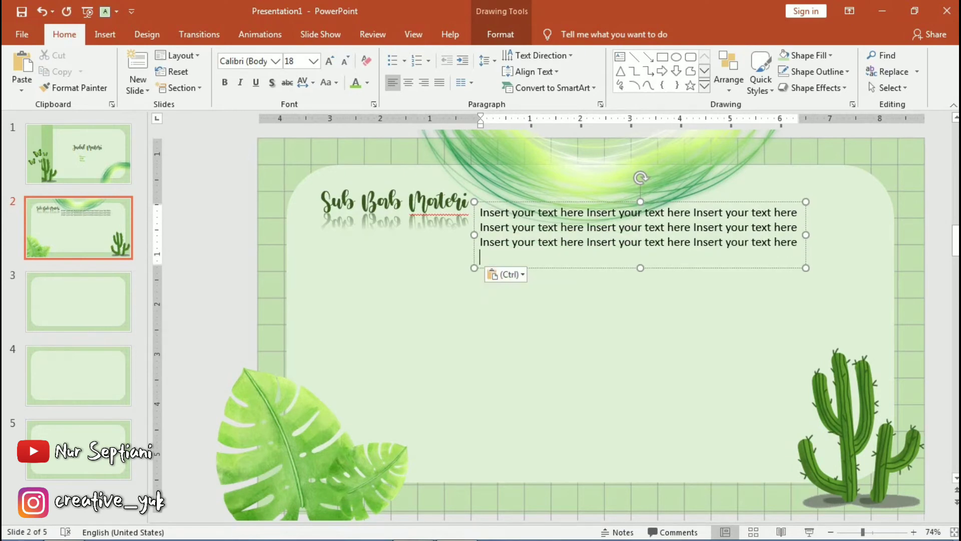
key(ctrl+v)
key(ctrl+v)
key(ctrl+v)
key(ctrl)
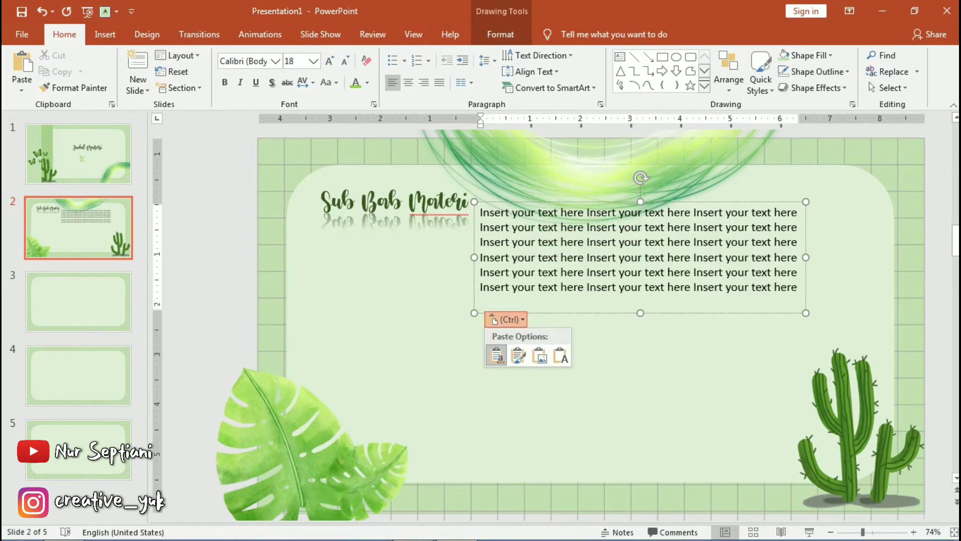
key(Escape)
key(ctrl+v)
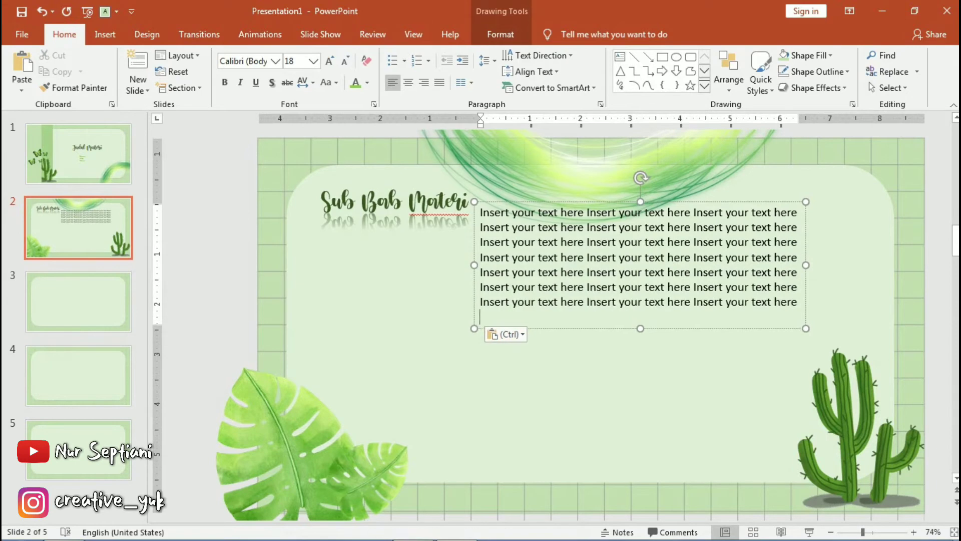
- Set the body text to Century Schoolbook in a darker colour and centre the box lower
key(ctrl+a)
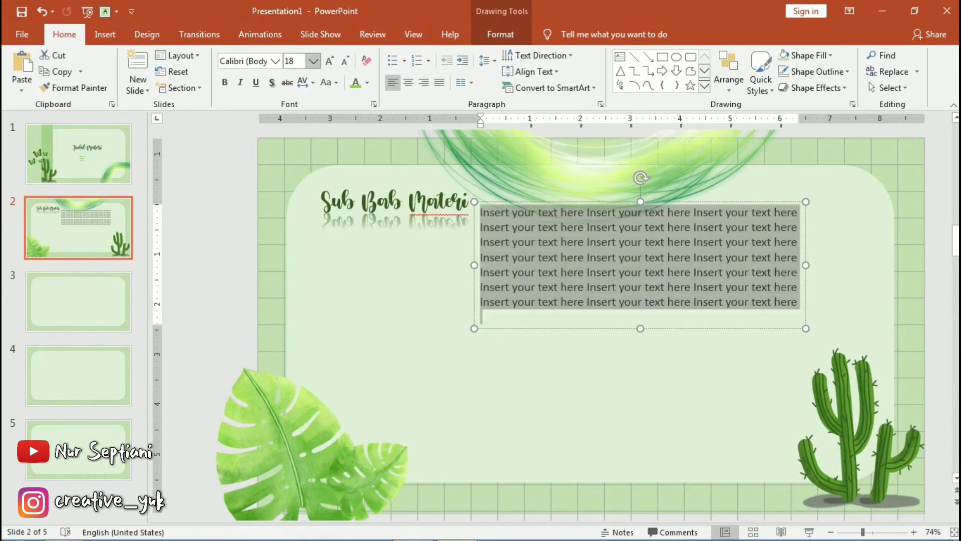
click(275, 61)
click(281, 146)
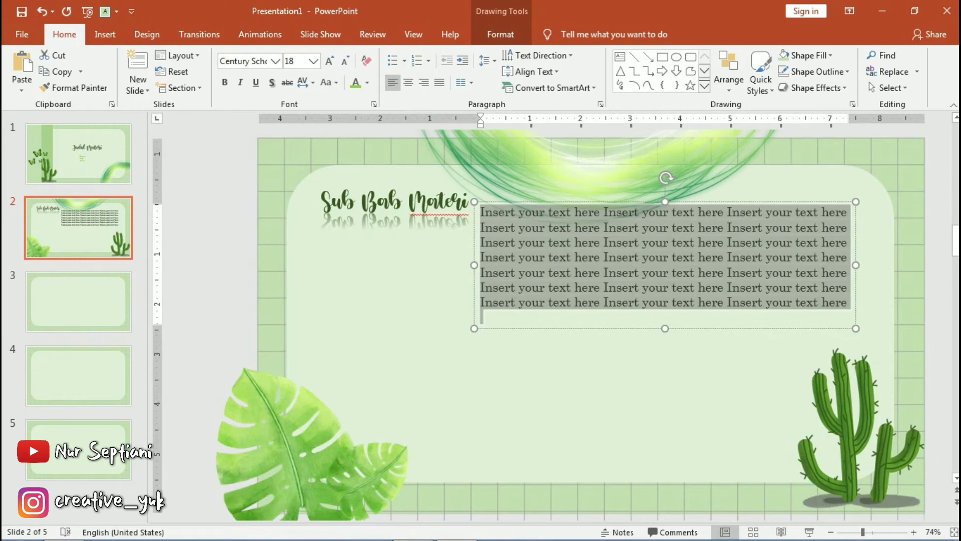
click(367, 83)
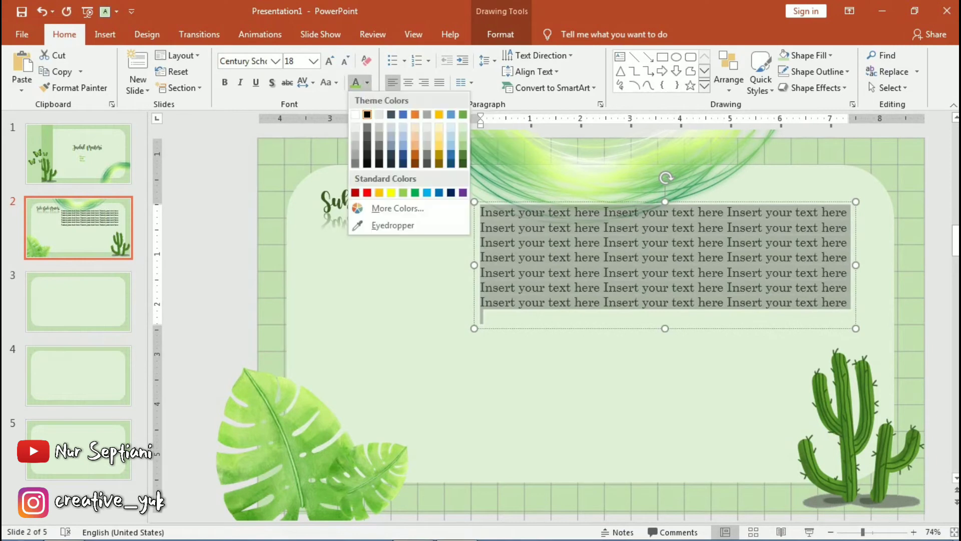
click(367, 114)
mouse_move(474, 265)
mouse_down()
mouse_move(399, 315)
mouse_move(410, 327)
mouse_up()
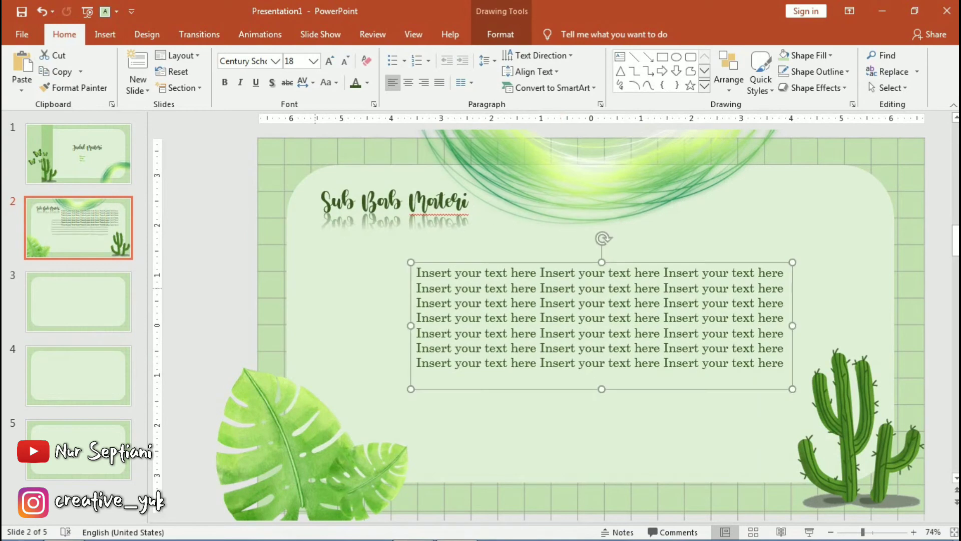
key(Escape)
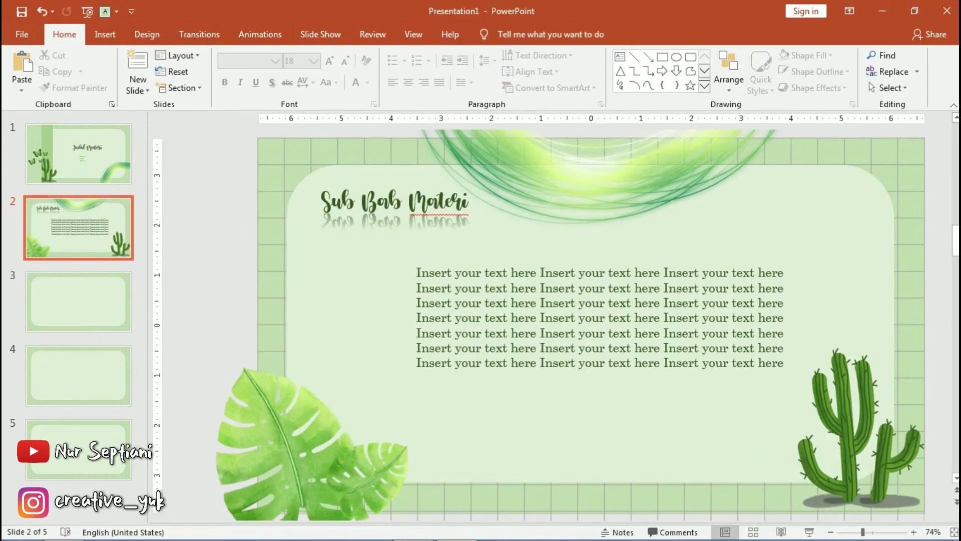
- Copy the small monstera leaf from slide 2 and paste it onto slide 3
click(396, 465)
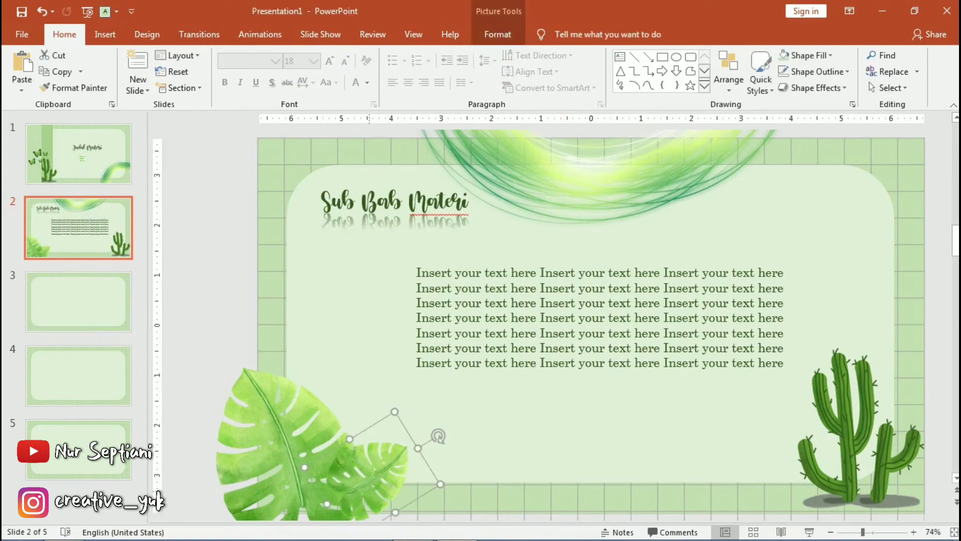
click(78, 300)
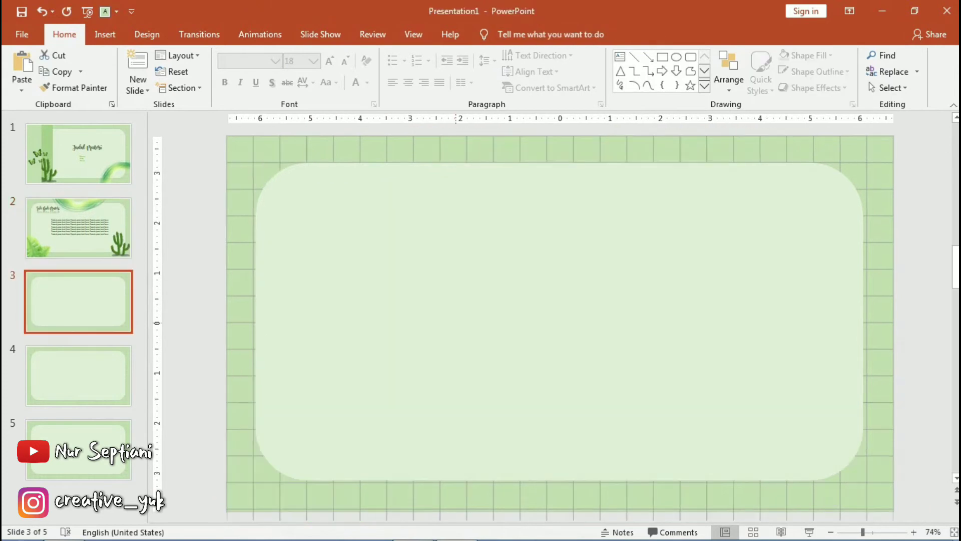
key(ctrl+v)
scroll(556, 321, down, 5)
drag(337, 327, 676, 185)
- Position the leaf in slide 3's top-right corner and tilt it slightly
scroll(747, 269, up, 4)
scroll(559, 320, up, 3)
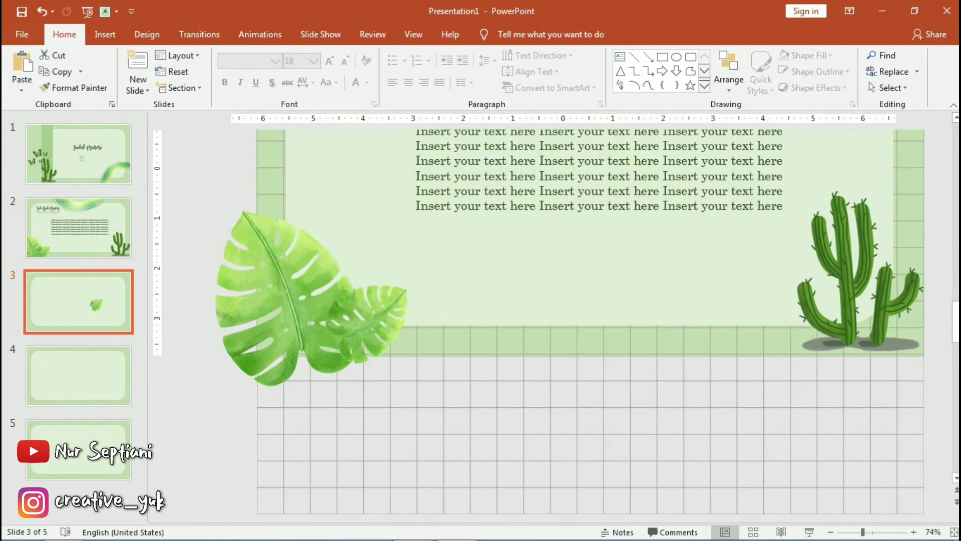
scroll(560, 320, down, 5)
drag(676, 189, 855, 125)
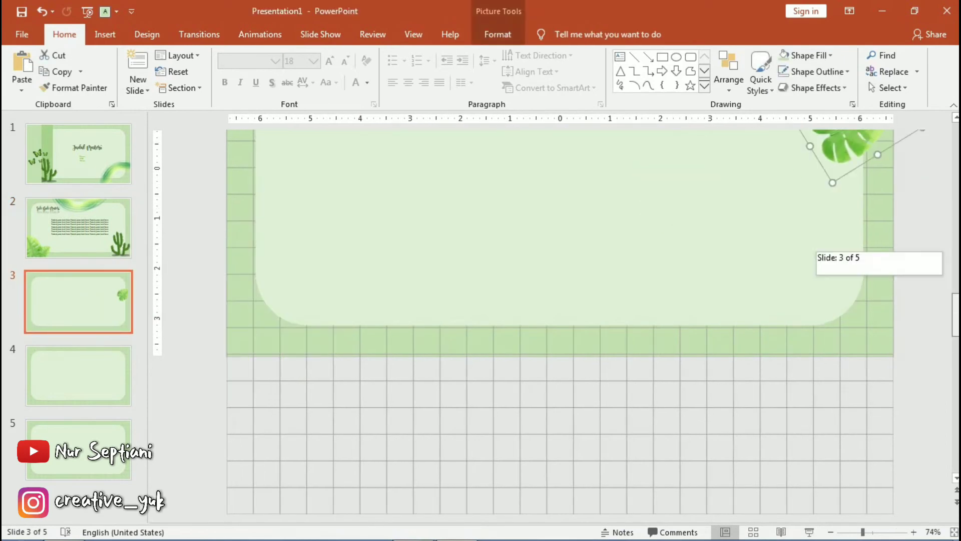
drag(955, 328, 955, 272)
drag(851, 263, 832, 227)
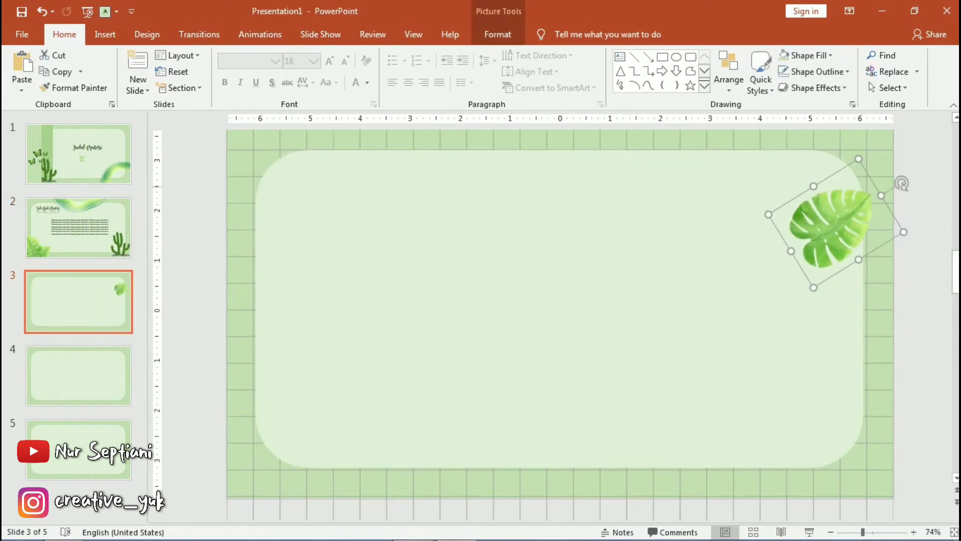
mouse_move(901, 183)
mouse_down()
mouse_move(896, 200)
mouse_move(828, 176)
mouse_up()
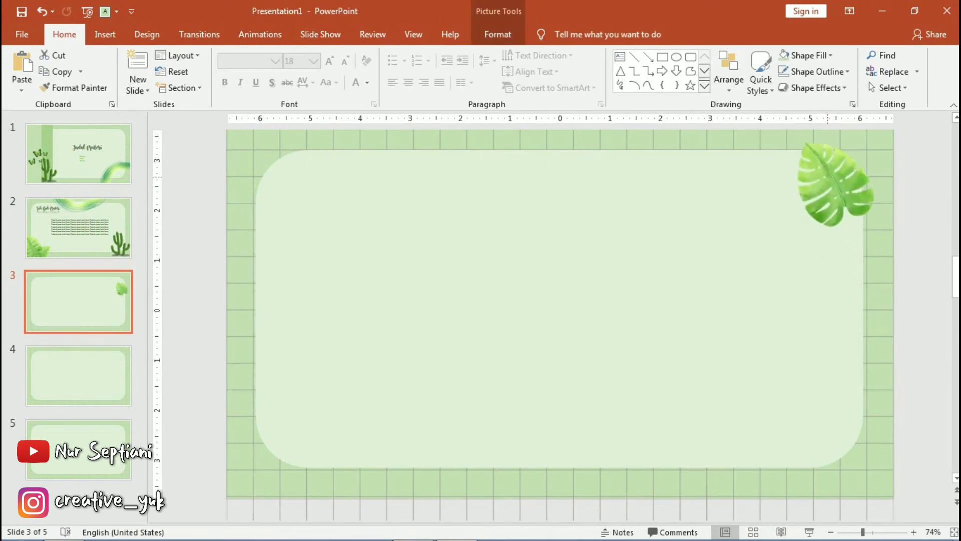
key(Escape)
click(65, 535)
click(154, 383)
- Insert the white vine picture along slide 3's right edge, 7.65 inches tall, behind the panel
double_click(154, 383)
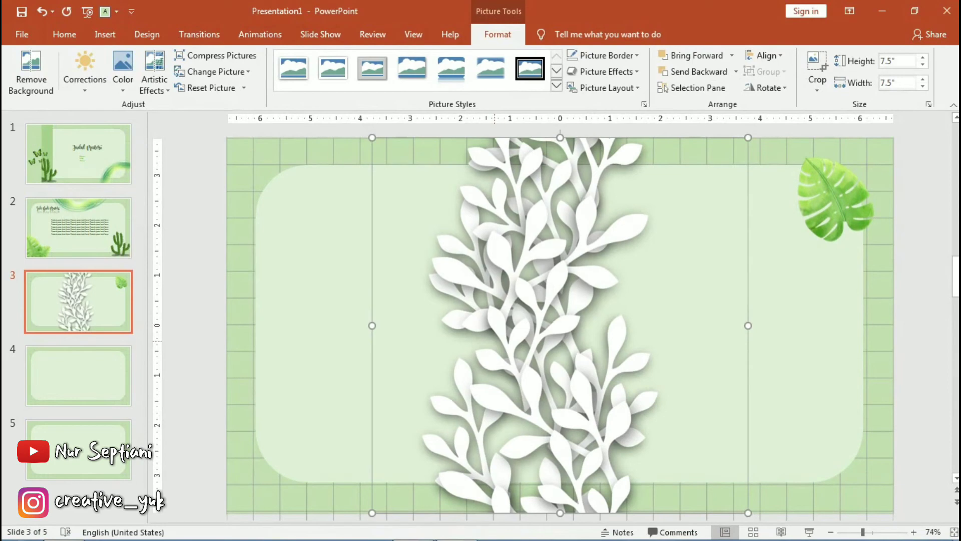
drag(561, 325, 774, 323)
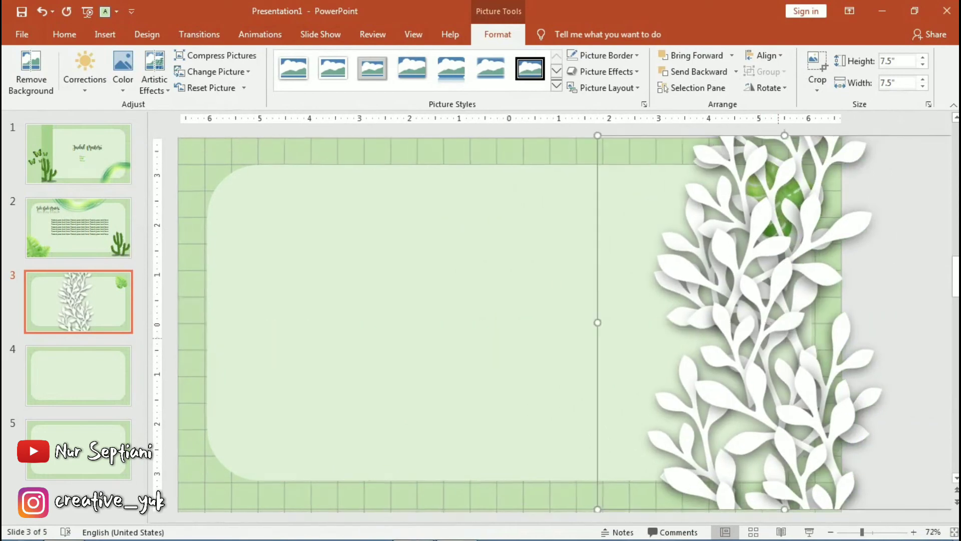
drag(757, 501, 757, 508)
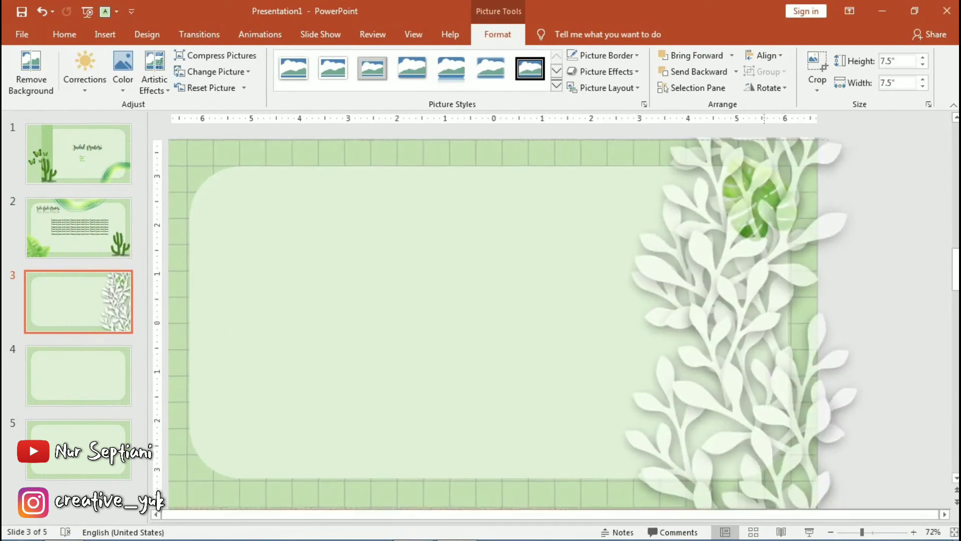
click(698, 71)
click(698, 72)
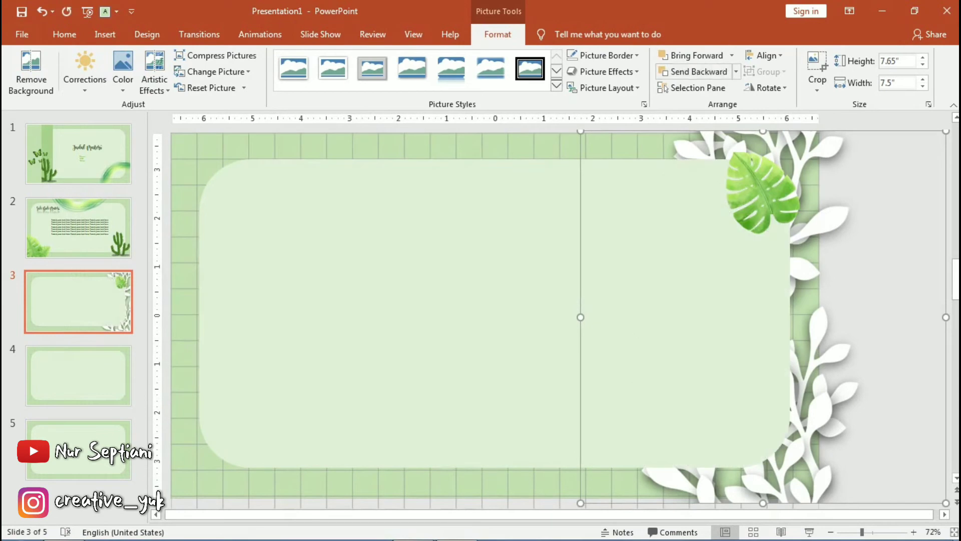
key(Right)
key(Right)
key(Right)
key(Right)
key(Right)
key(Right)
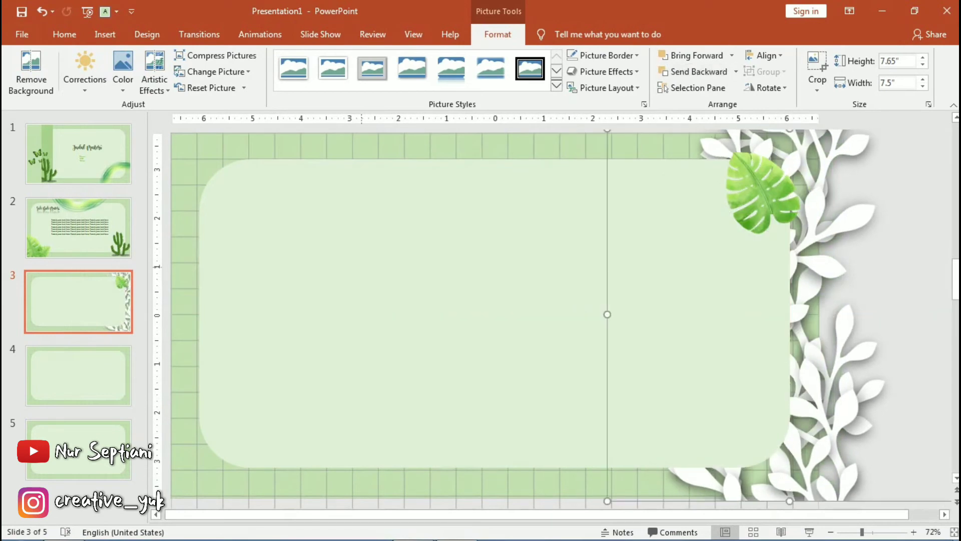
- Brighten the vine picture by 20% and return to slide 2
click(123, 68)
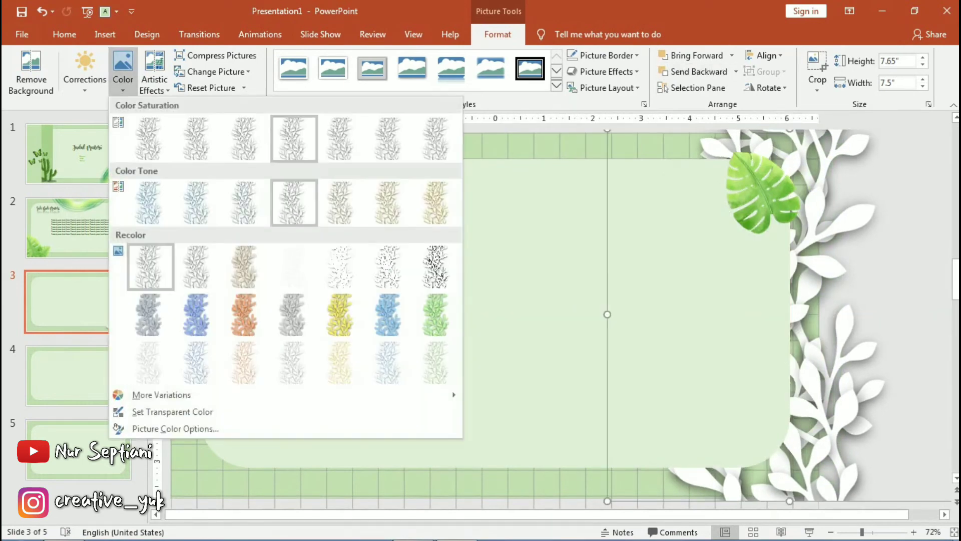
click(85, 70)
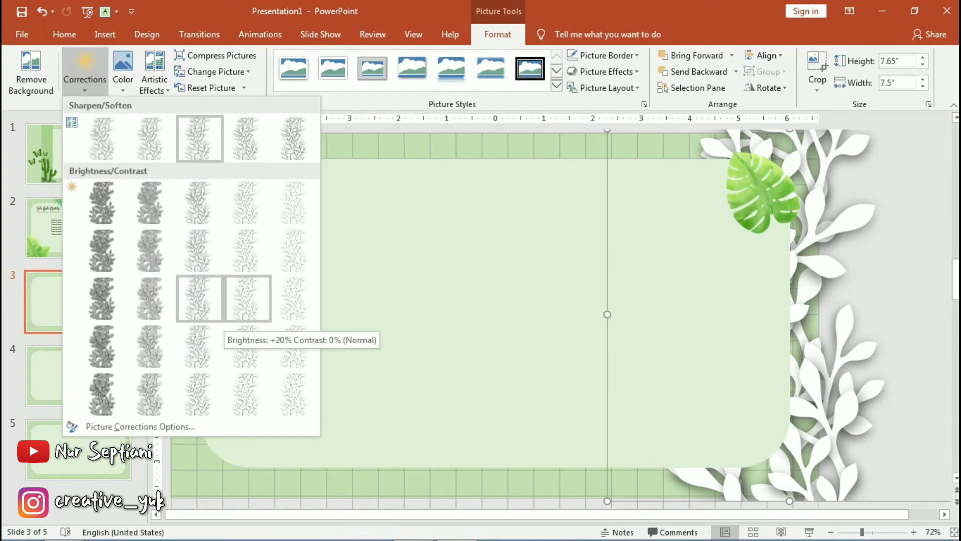
click(246, 298)
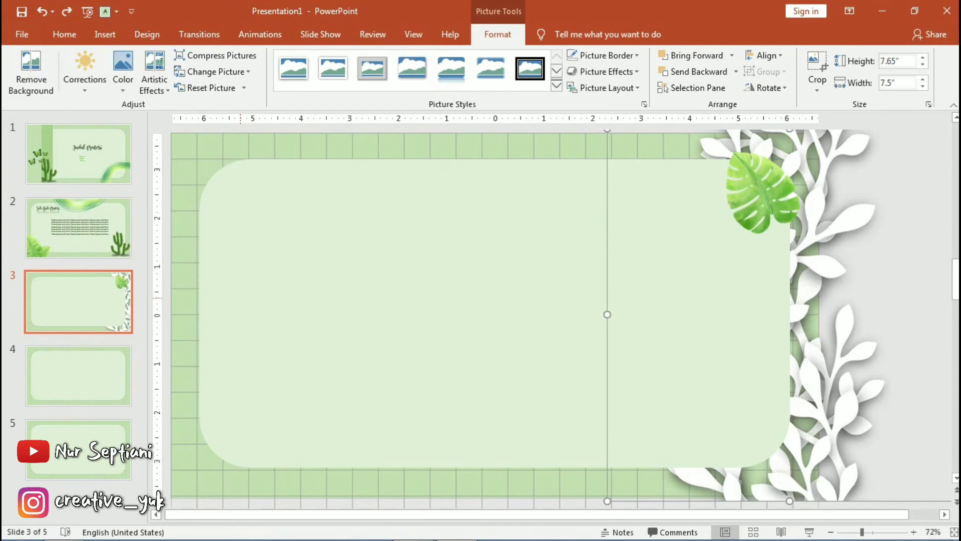
click(79, 227)
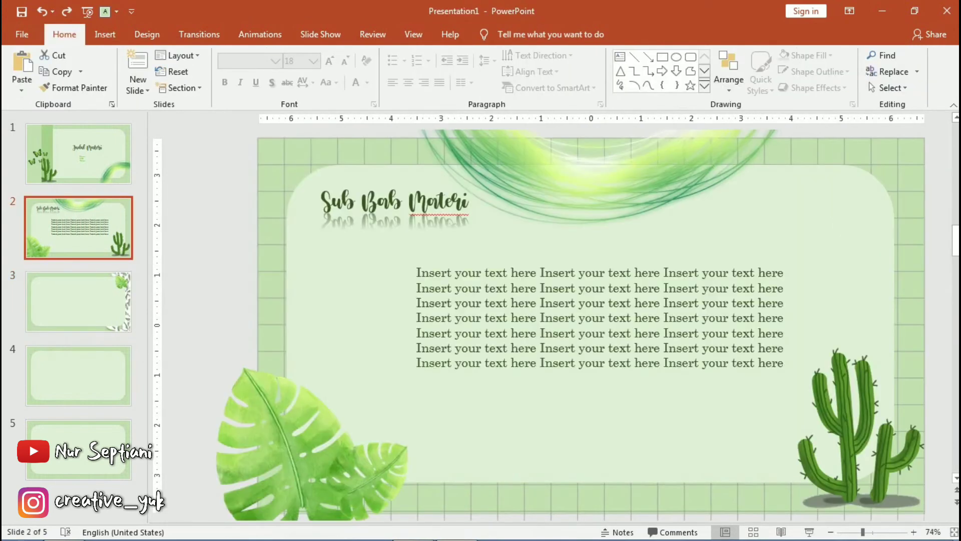
- Insert the large dark green Pngtree tropical leaf into slide 3's bottom-left corner
click(100, 306)
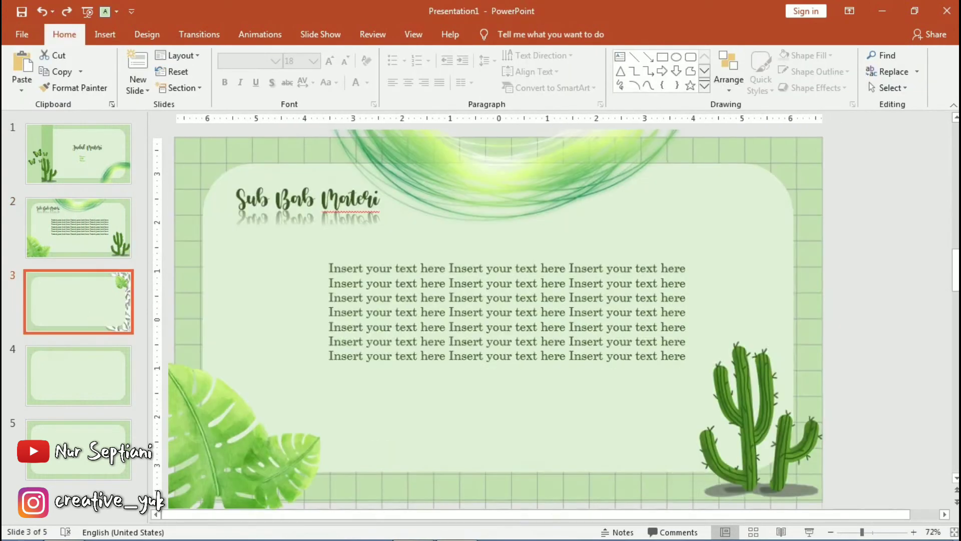
click(64, 527)
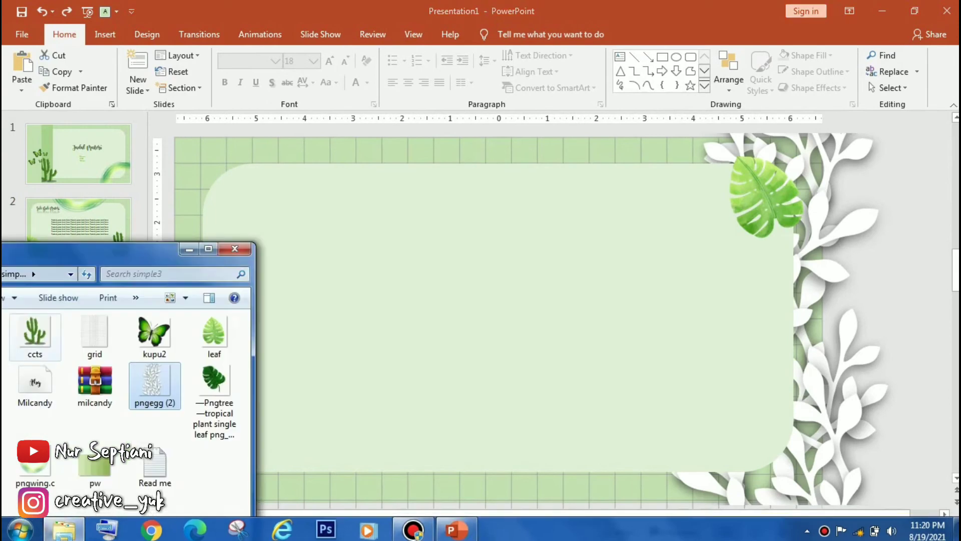
click(214, 391)
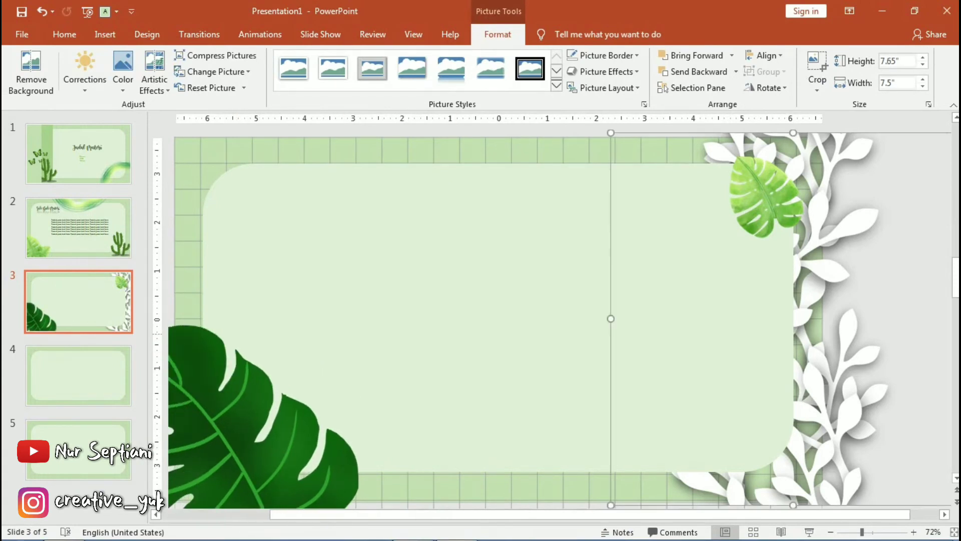
click(499, 317)
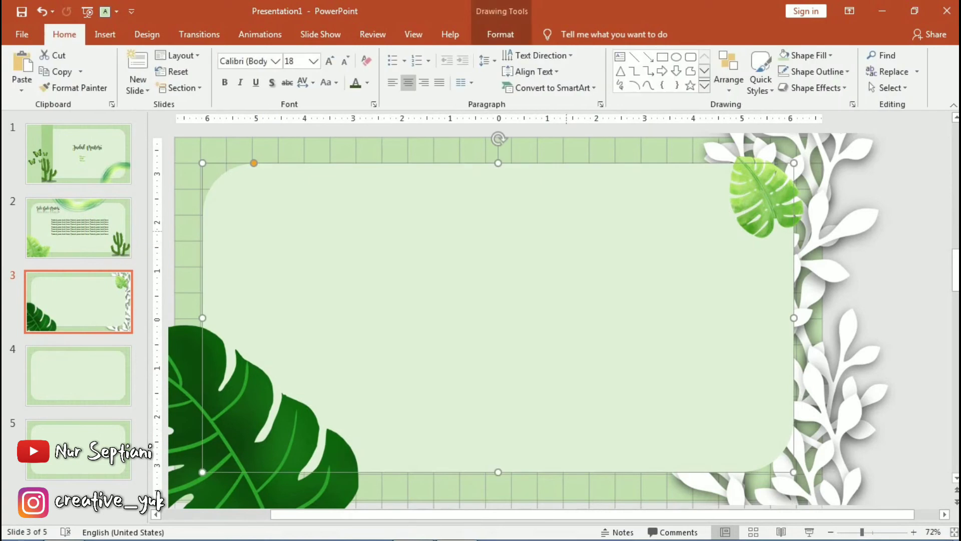
double_click(851, 351)
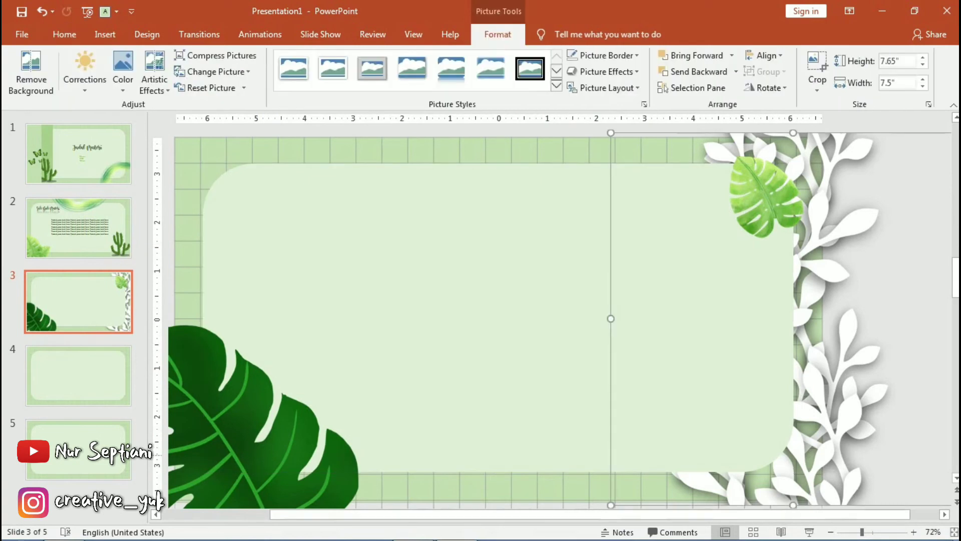
- Narrow the rounded panel on slide 3 by dragging its edge
click(499, 317)
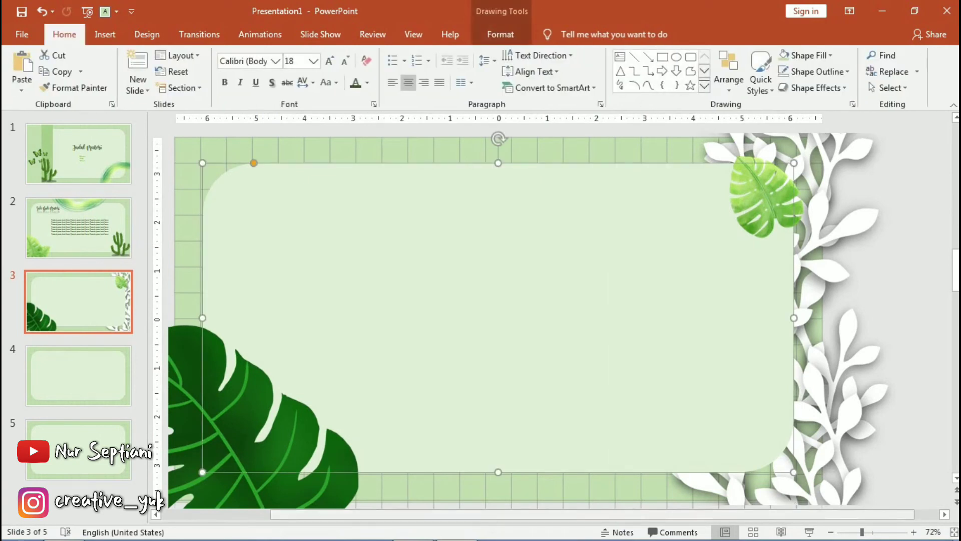
drag(591, 514, 481, 514)
key(Escape)
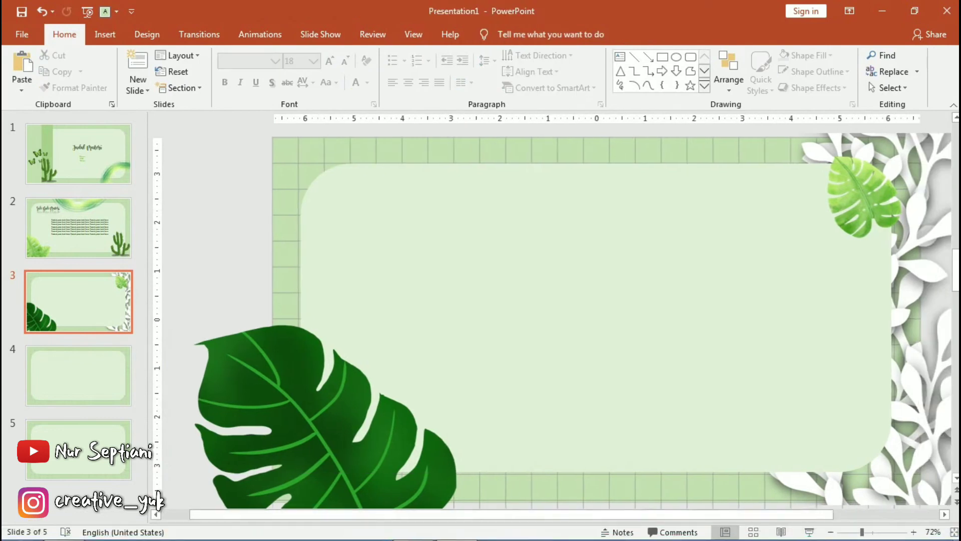
- Copy the Sub Bab Materi title text from slide 2 onto slide 3
click(79, 228)
click(355, 203)
key(ctrl+a)
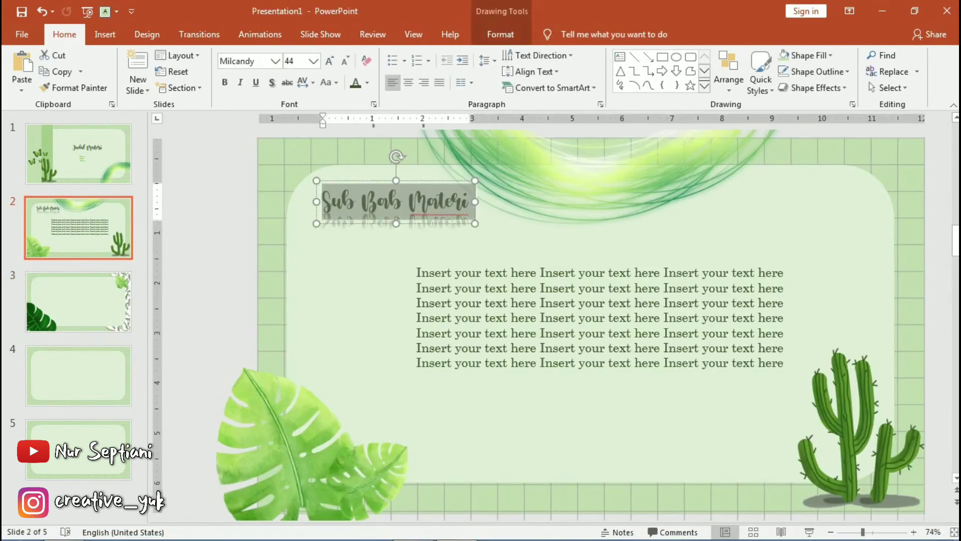
key(ctrl+c)
click(78, 302)
key(ctrl+v)
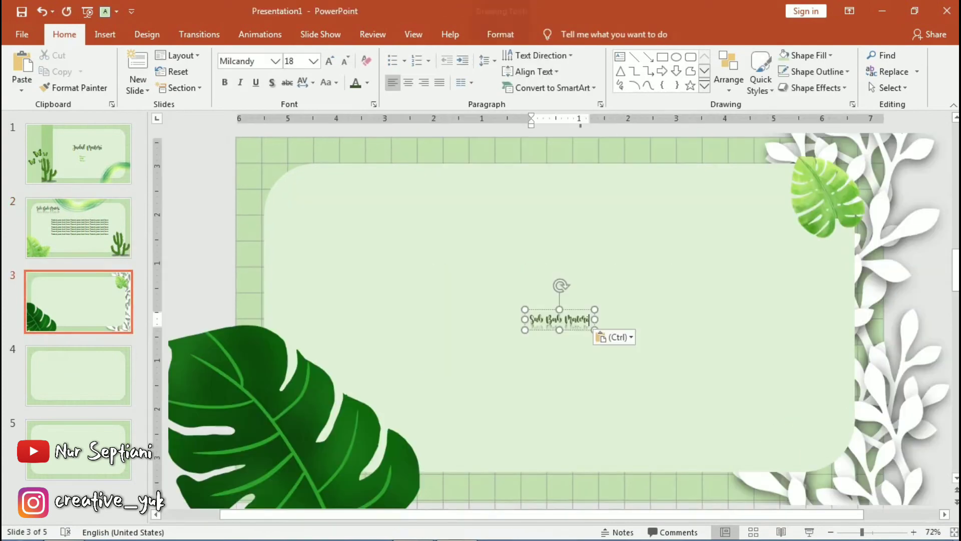
- Set the pasted Sub Bab Materi heading to 44 pt and centre it at the panel's top
click(79, 228)
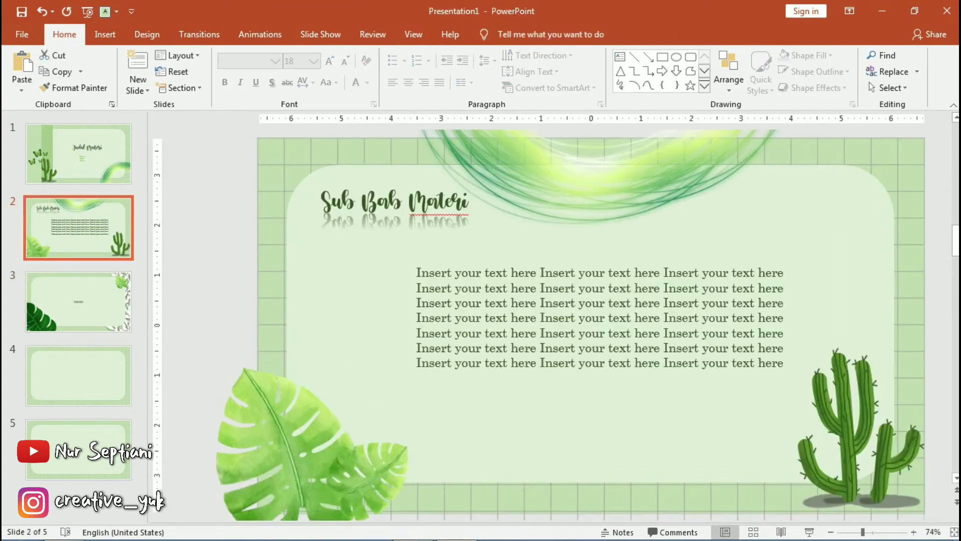
click(395, 202)
click(79, 301)
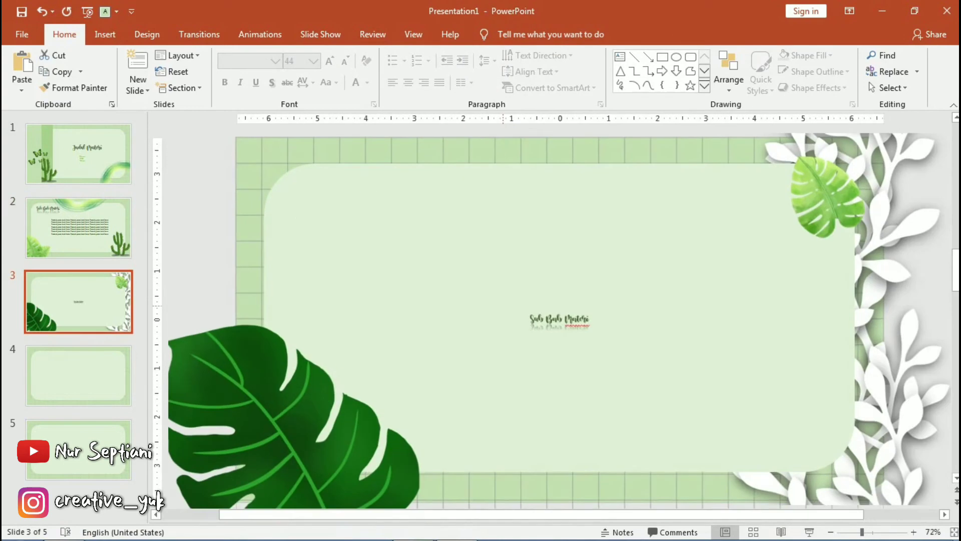
click(560, 319)
key(ctrl+a)
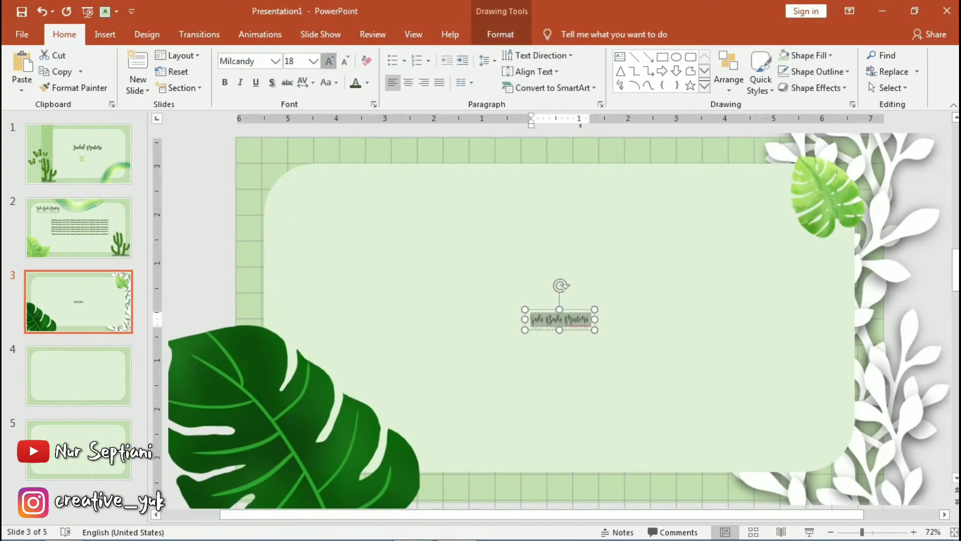
key(ctrl+shift+period)
key(ctrl+shift+period)
key(ctrl+shift+period)
key(ctrl+shift+period)
key(ctrl+shift+period)
key(ctrl+shift+period)
key(ctrl+shift+period)
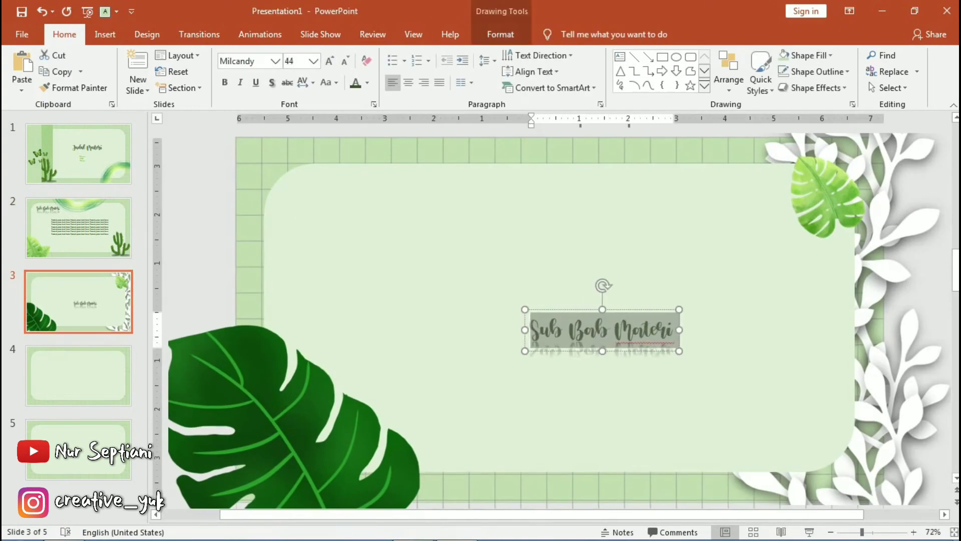
drag(602, 330, 570, 193)
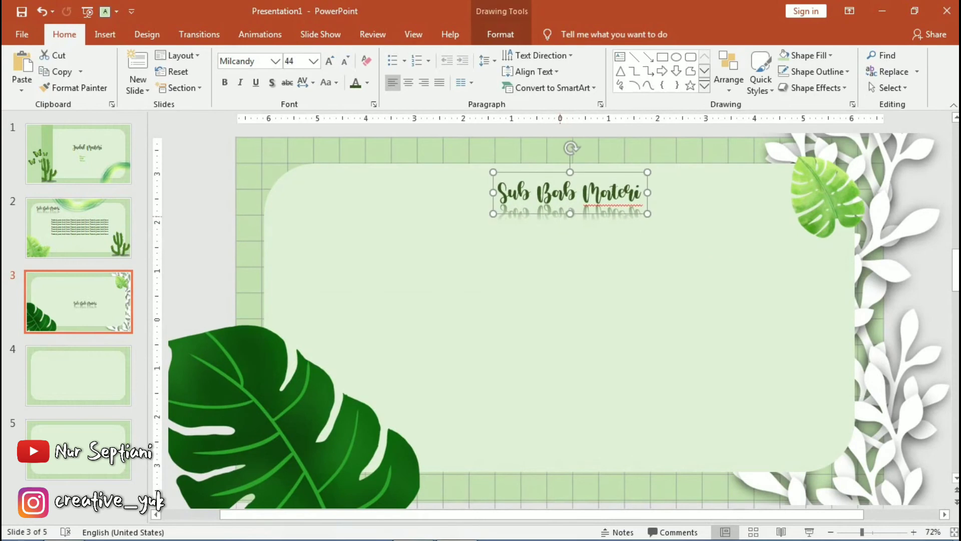
key(Escape)
click(104, 34)
- Draw a small rounded square on the panel's left and fill it light green
click(259, 70)
click(324, 133)
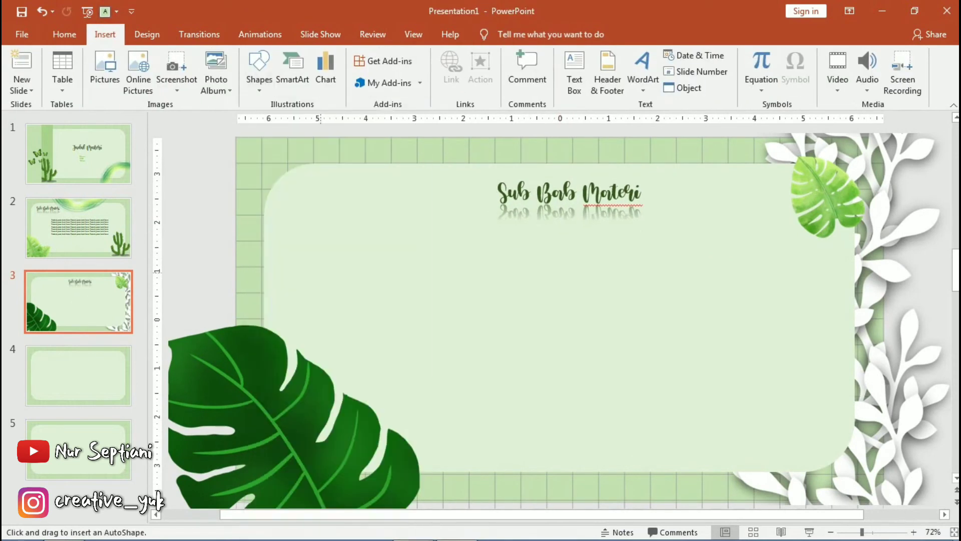
mouse_move(308, 257)
mouse_down()
mouse_move(349, 279)
mouse_move(343, 293)
mouse_move(354, 278)
mouse_up()
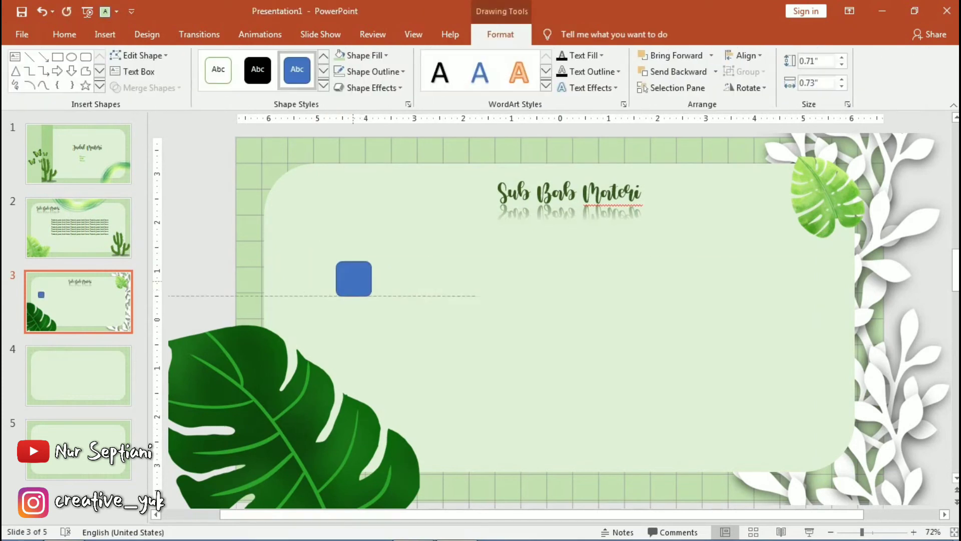
click(361, 55)
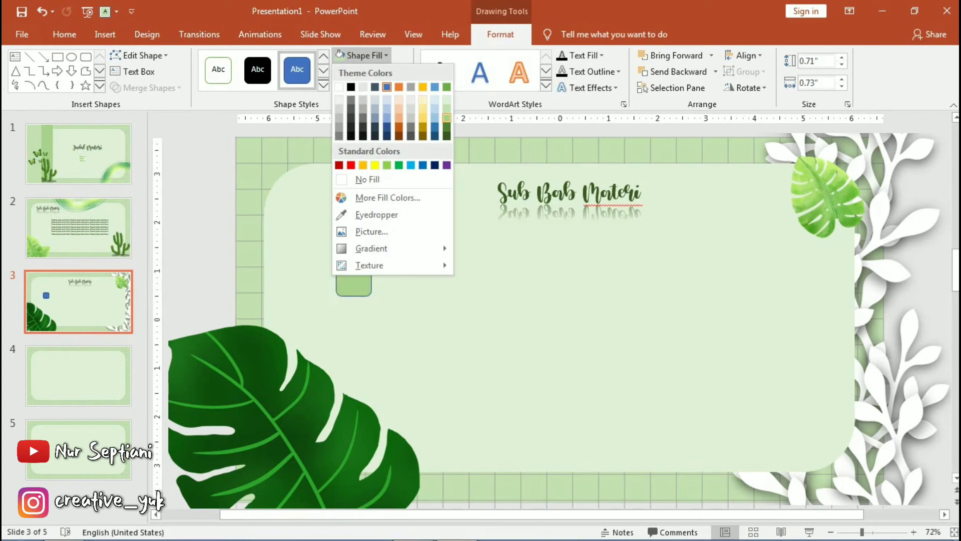
click(447, 118)
- Give the square a dashed 2¼ pt outline
click(373, 71)
mouse_move(370, 248)
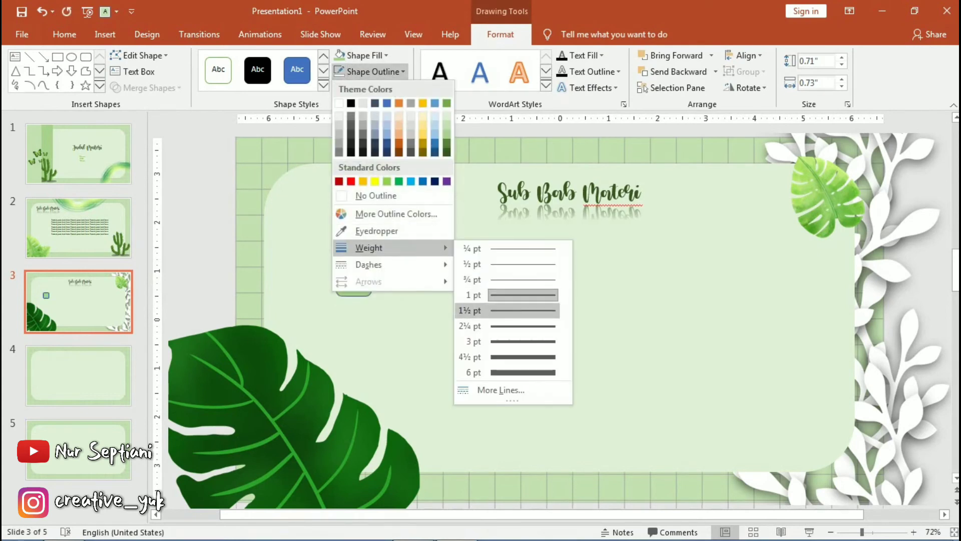
click(506, 310)
click(373, 71)
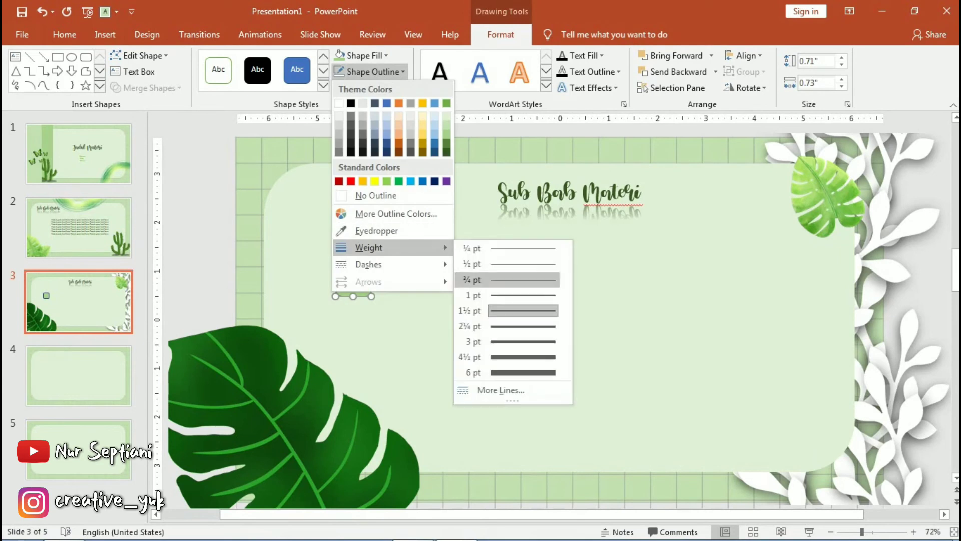
click(522, 326)
click(373, 71)
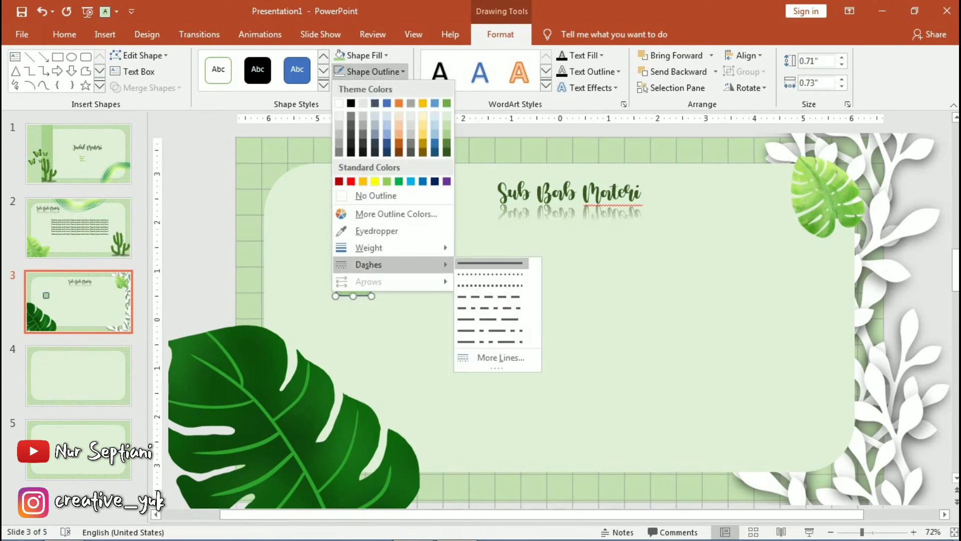
click(492, 308)
click(373, 71)
click(446, 152)
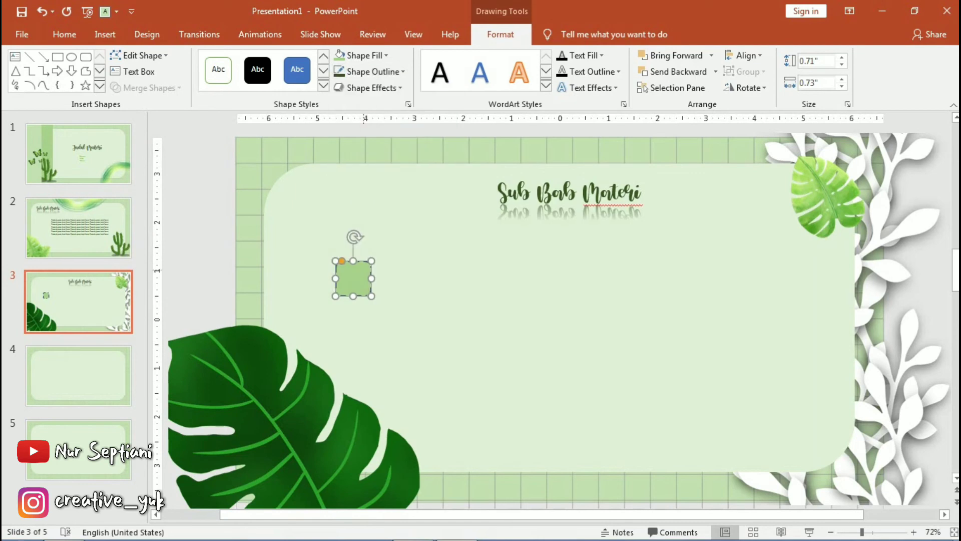
- Duplicate the dashed square into four copies across the panel
drag(353, 278, 473, 278)
key(ctrl+v)
drag(356, 278, 587, 278)
key(ctrl+v)
mouse_move(353, 279)
mouse_down()
mouse_move(760, 278)
mouse_move(742, 279)
mouse_up()
- Nudge the second, third and fourth squares so the row is evenly spaced
mouse_move(592, 273)
mouse_down()
mouse_move(621, 276)
mouse_move(600, 279)
mouse_up()
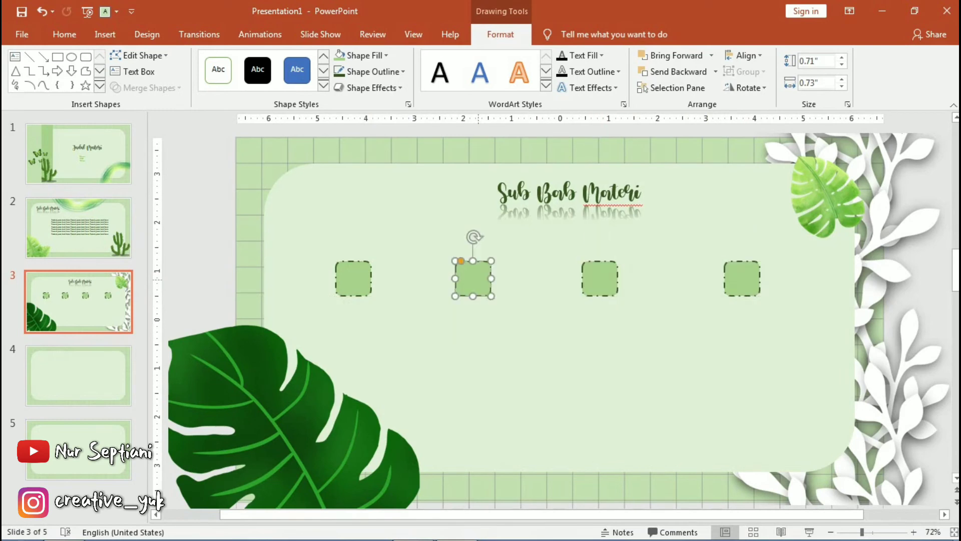
drag(473, 278, 484, 278)
drag(605, 278, 615, 279)
drag(743, 278, 752, 279)
drag(612, 279, 624, 278)
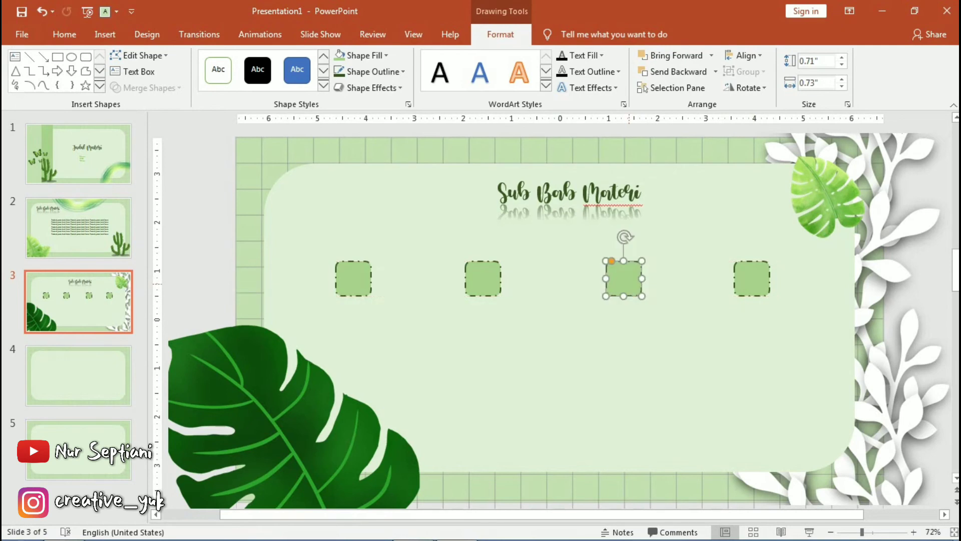
drag(483, 278, 492, 278)
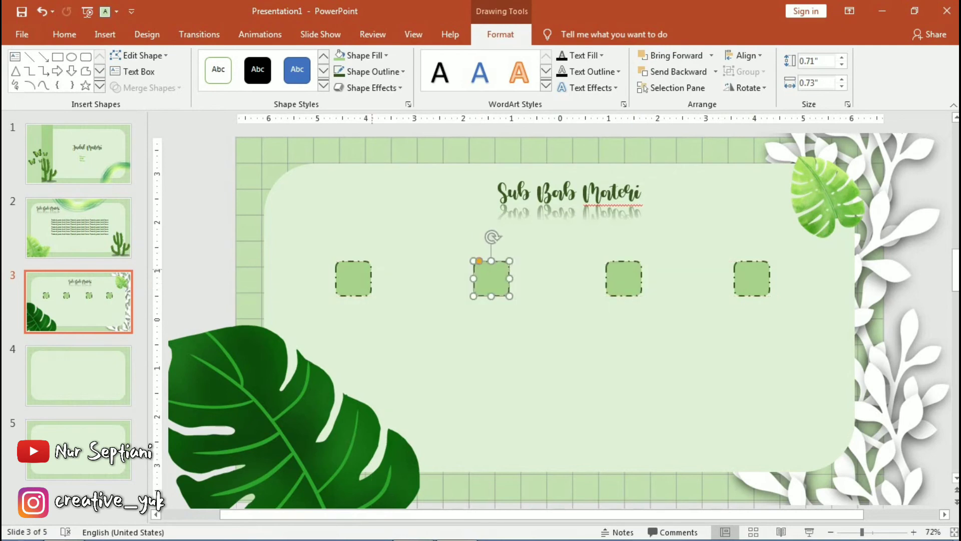
key(Escape)
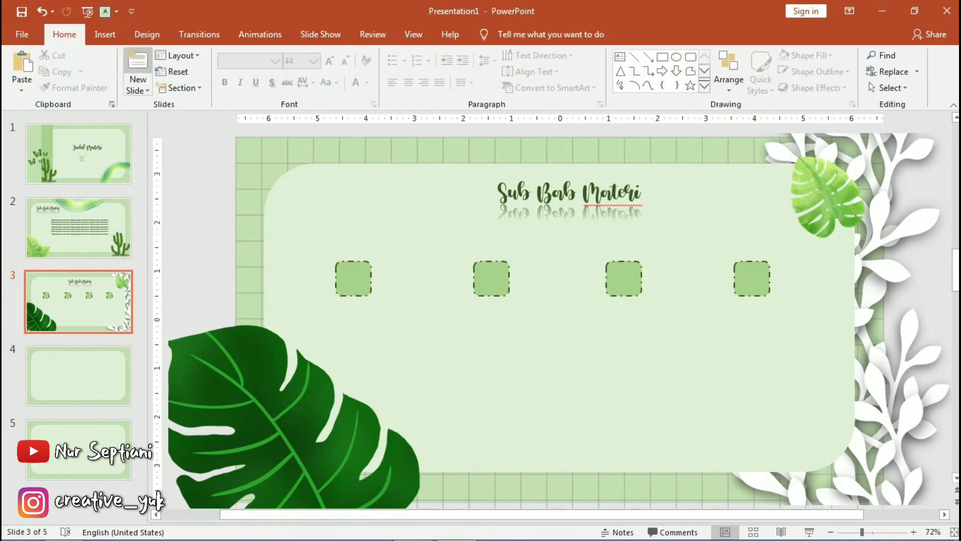
click(105, 35)
- Add a text box reading 1 2 3 4 below the squares in Century Schoolbook
click(574, 73)
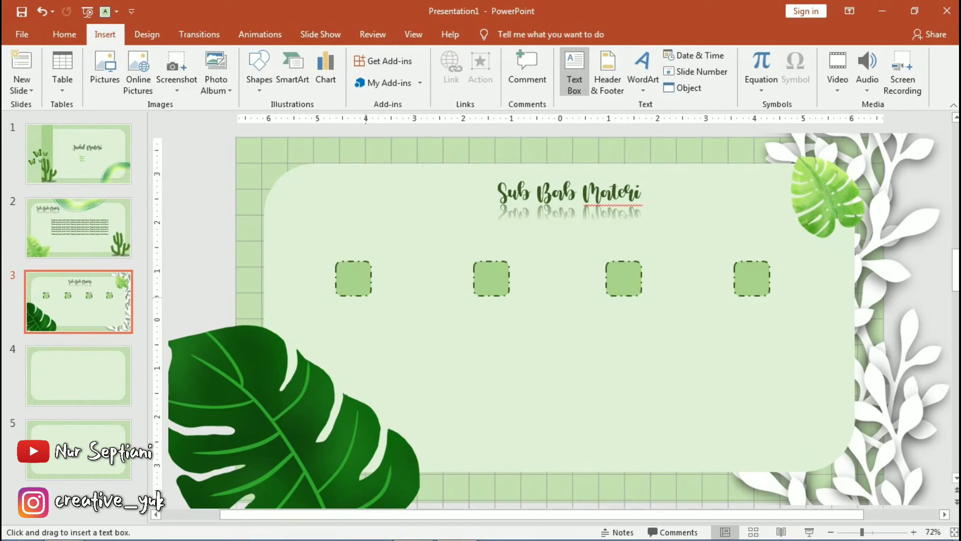
click(371, 307)
text(1)
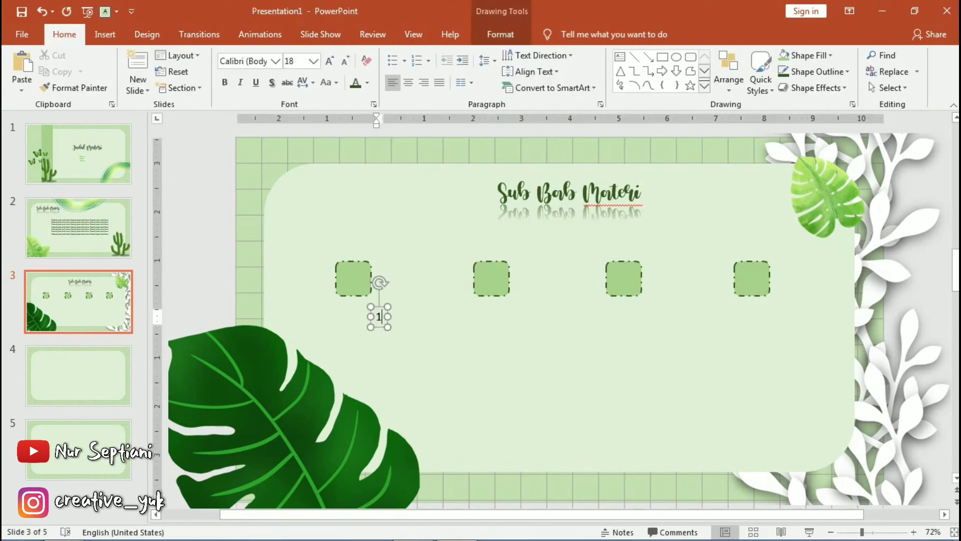
text( 2 3 4)
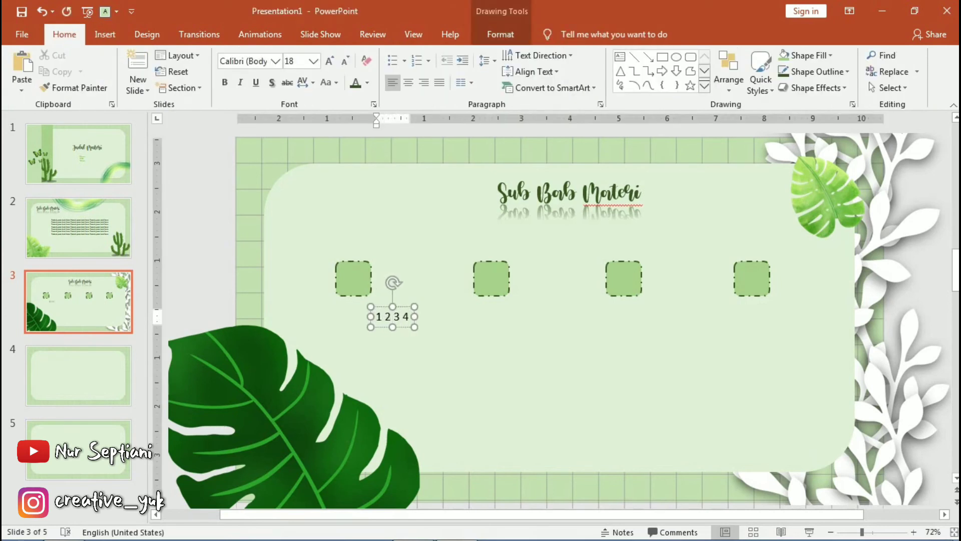
key(ctrl+a)
key(alt+h)
key(f)
key(f)
key(alt+Down)
key(Down)
key(Return)
- Change the numbers' font colour and move them just under the first square
key(alt+h)
key(f)
key(c)
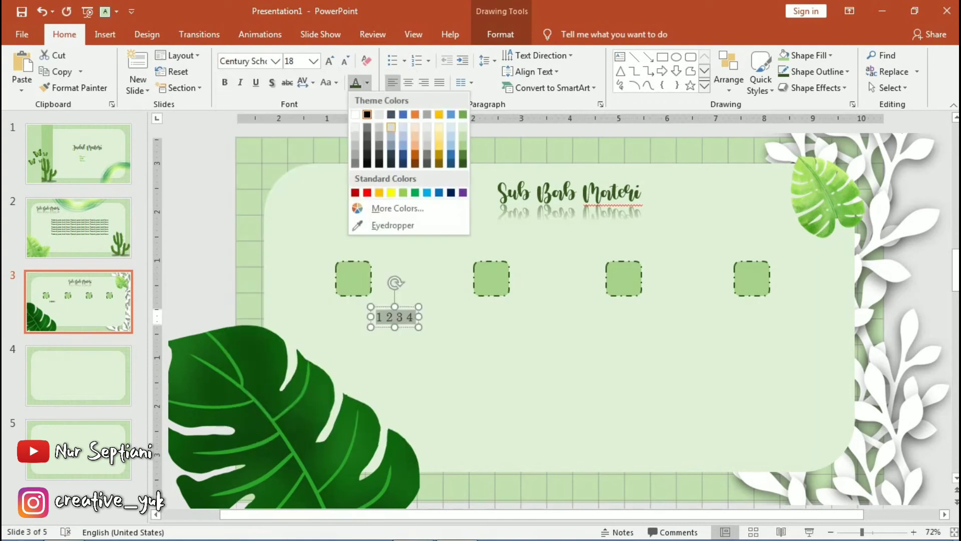
key(Return)
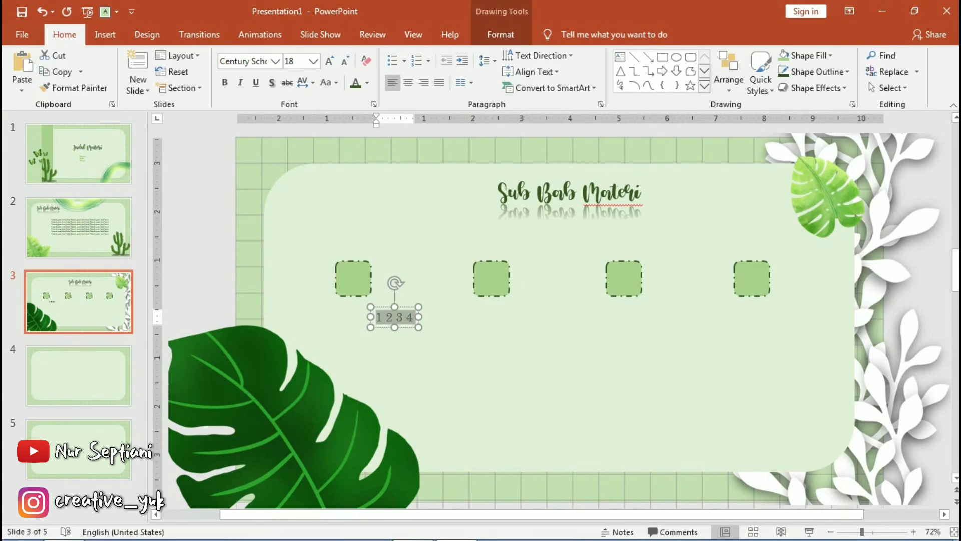
drag(394, 317, 368, 306)
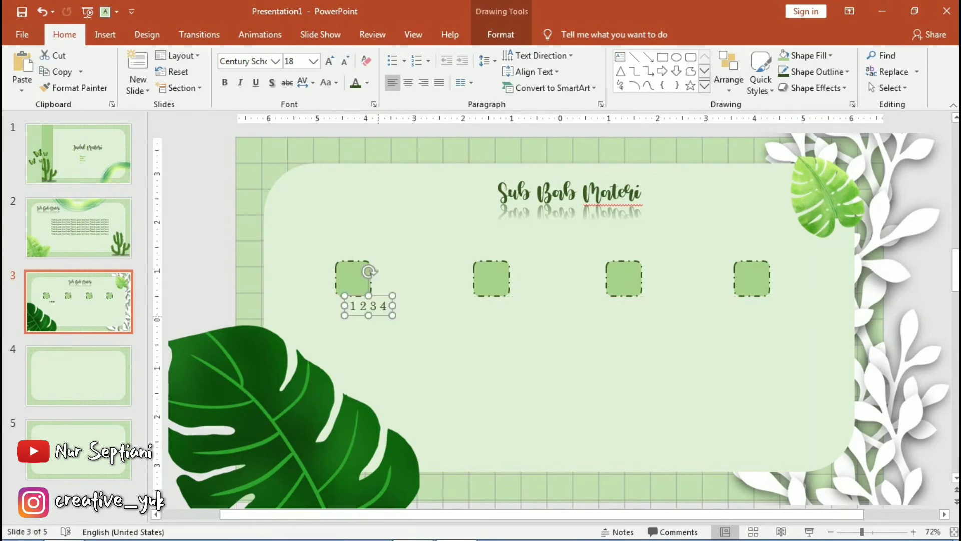
- Space the numbers with tabs so 2, 3 and 4 sit beneath their squares
click(356, 305)
key(Tab)
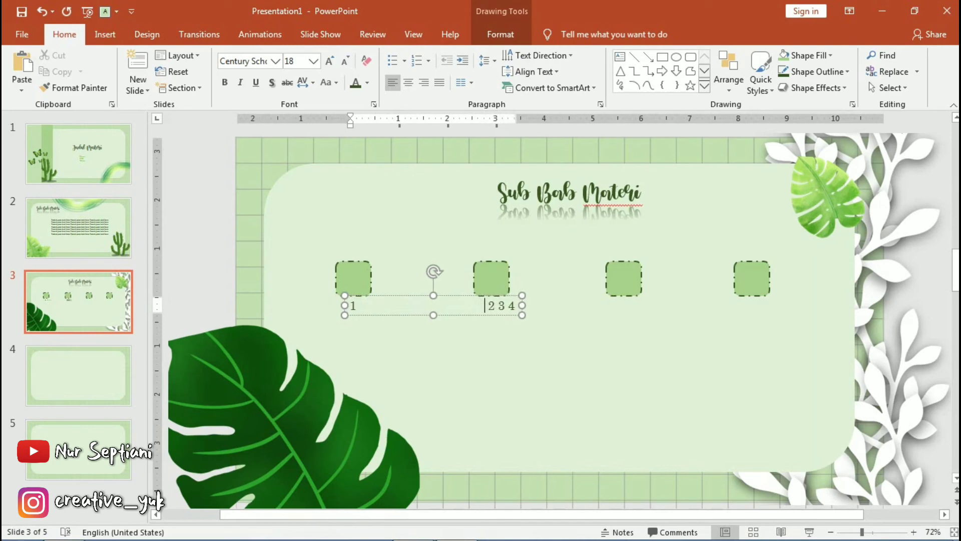
key(Right)
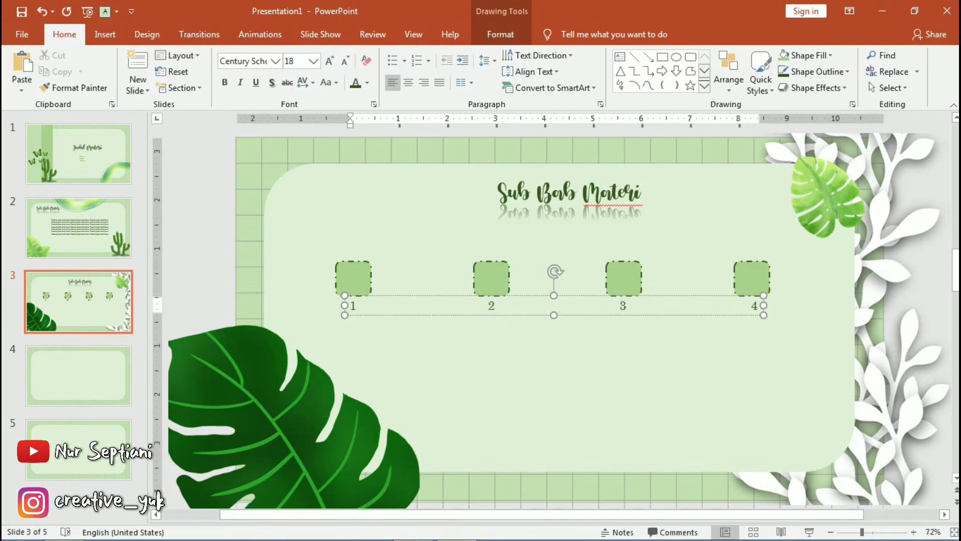
key(Escape)
key(Escape)
click(570, 192)
key(ctrl+a)
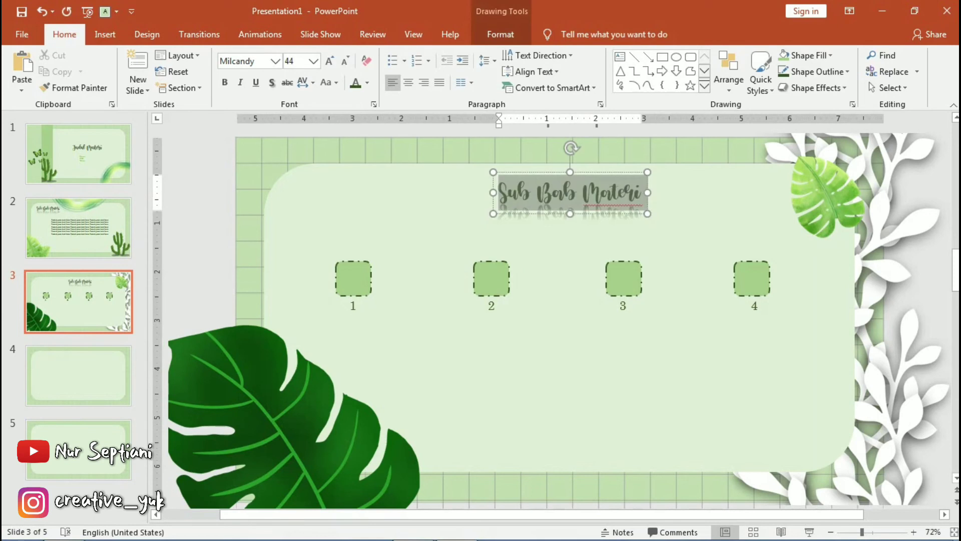
- Copy the monstera leaf from slide 3 to slide 4 and shrink it to about two-thirds
click(79, 376)
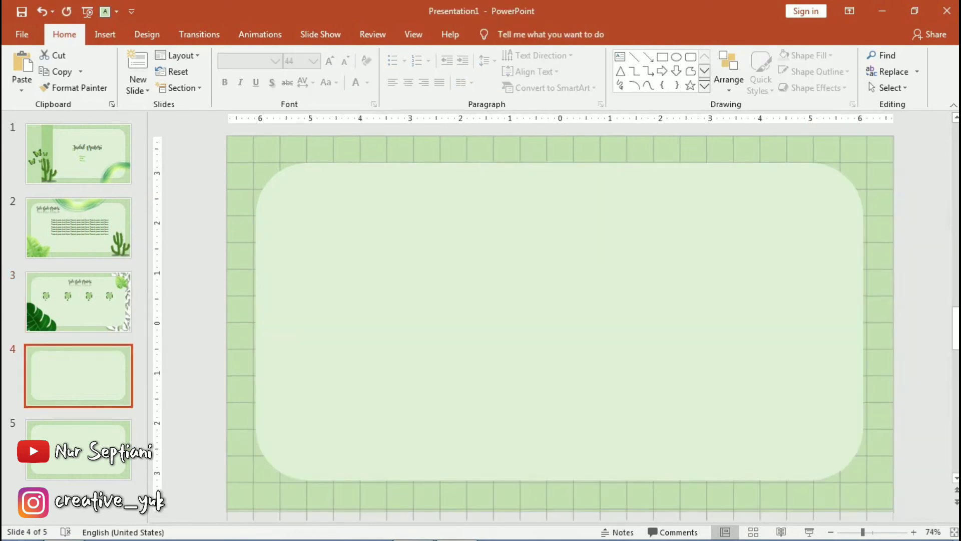
click(78, 301)
click(310, 373)
key(Page_Down)
key(ctrl+v)
drag(544, 137, 417, 260)
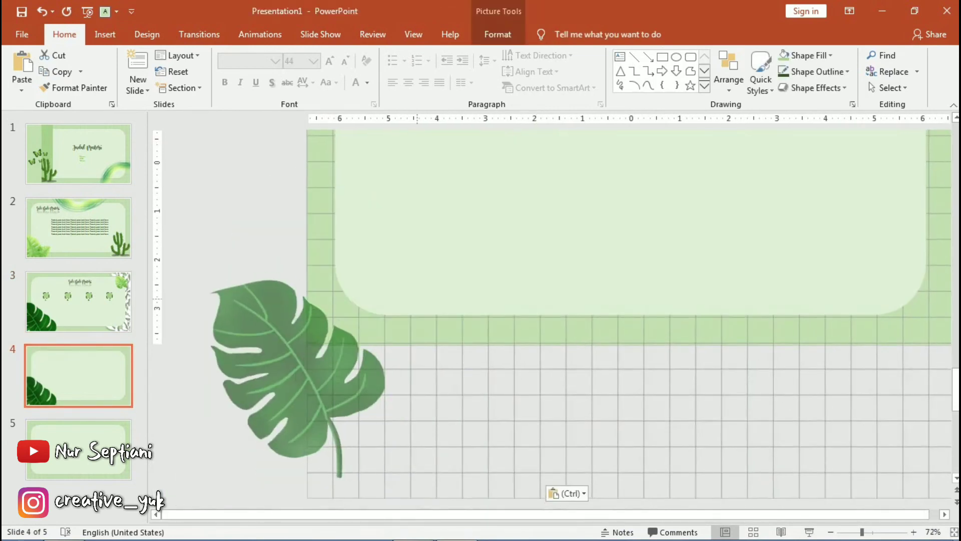
drag(296, 237, 453, 330)
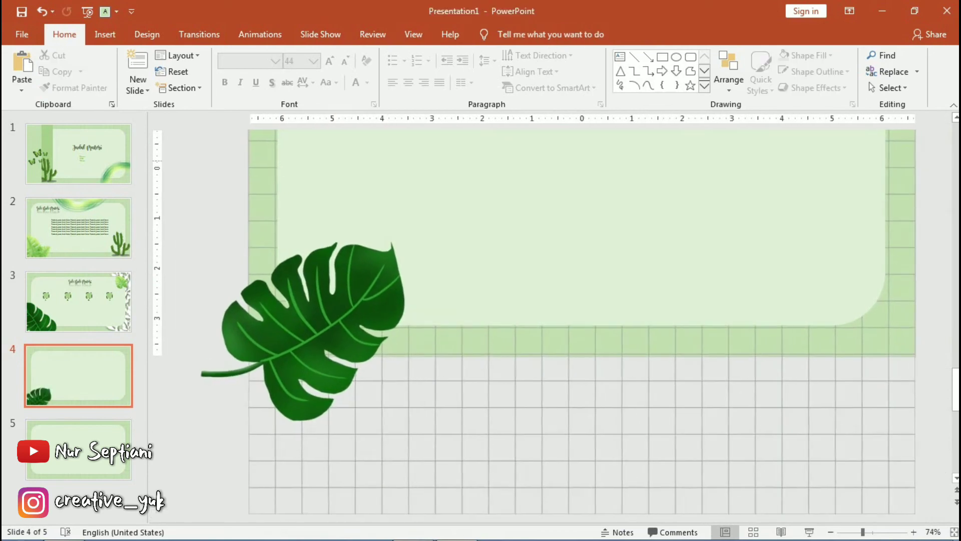
key(ctrl+z)
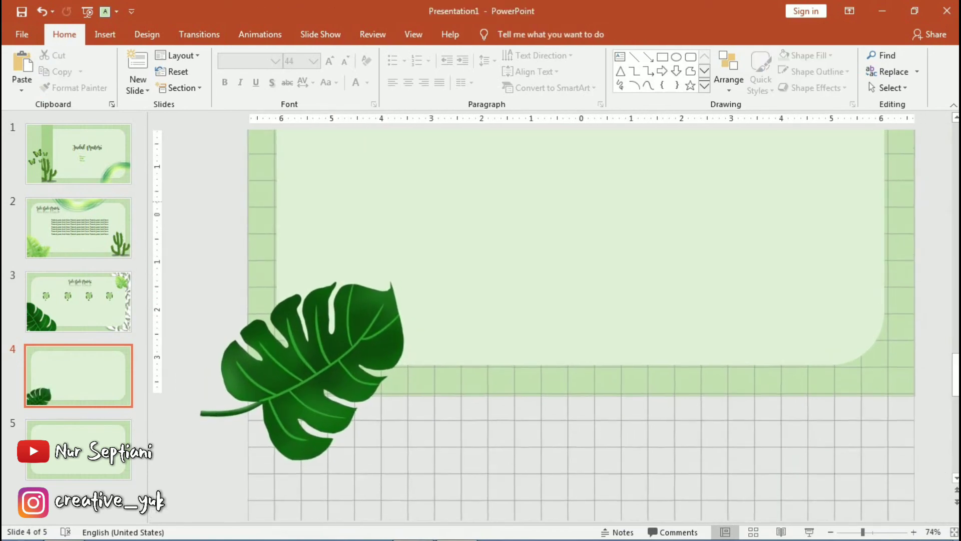
- Duplicate the leaf, rotate the copy and place it in slide 4's top-left corner
drag(321, 426, 321, 245)
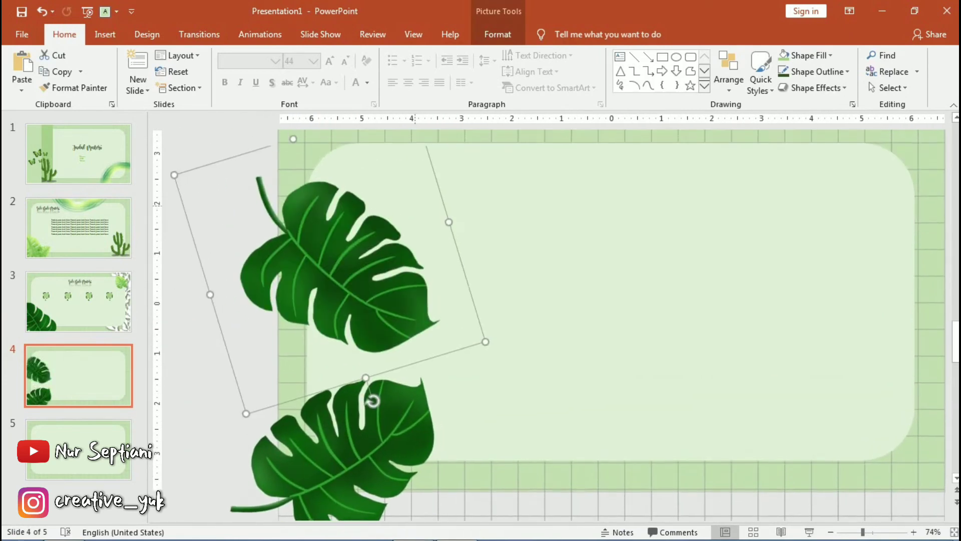
drag(369, 397, 372, 435)
drag(346, 311, 300, 190)
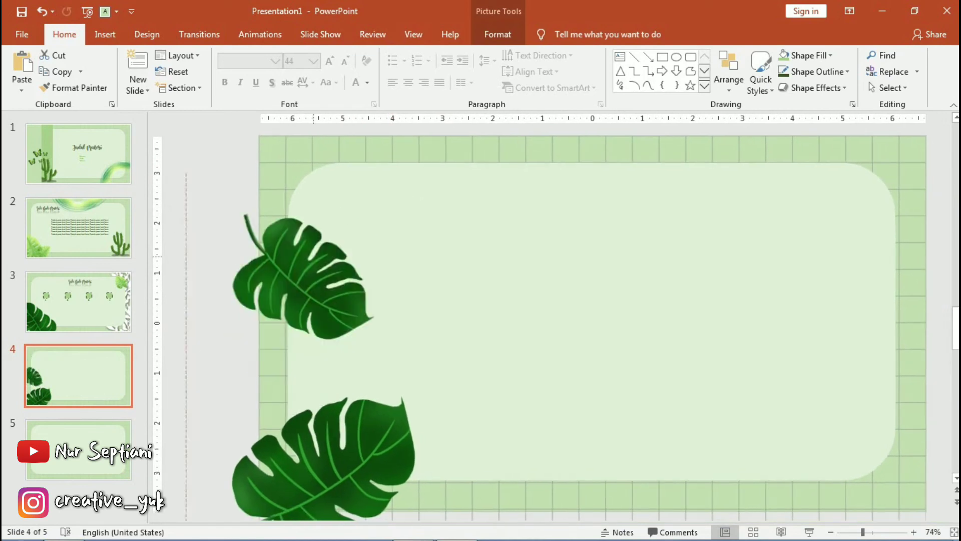
key(Escape)
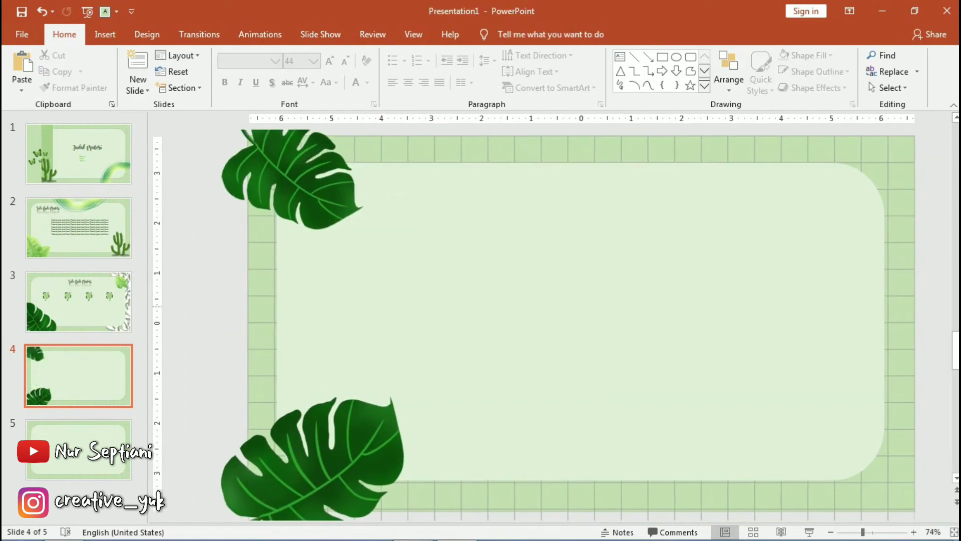
key(ctrl+z)
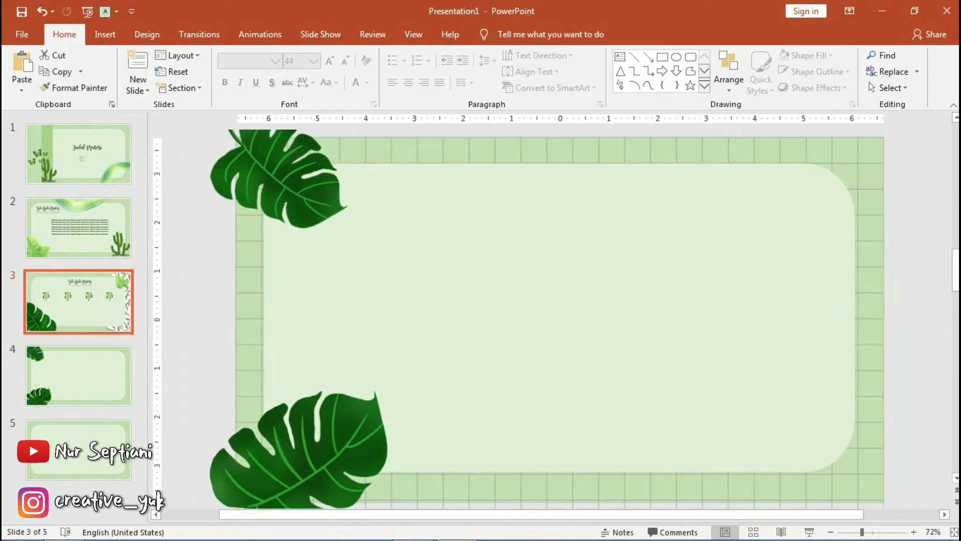
- Paste the white-leaves vine on slide 4, sending it backward then forward between grid and panel
key(Page_Down)
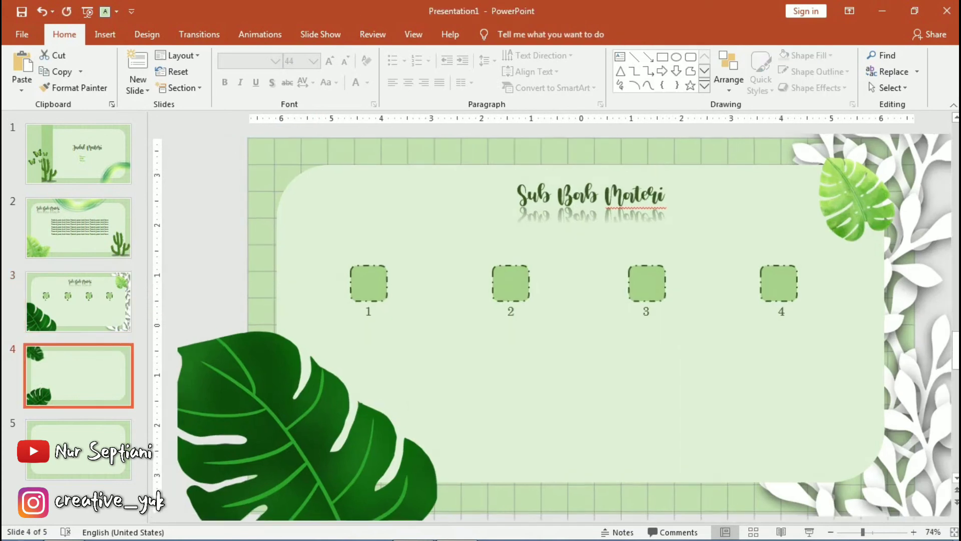
key(ctrl+v)
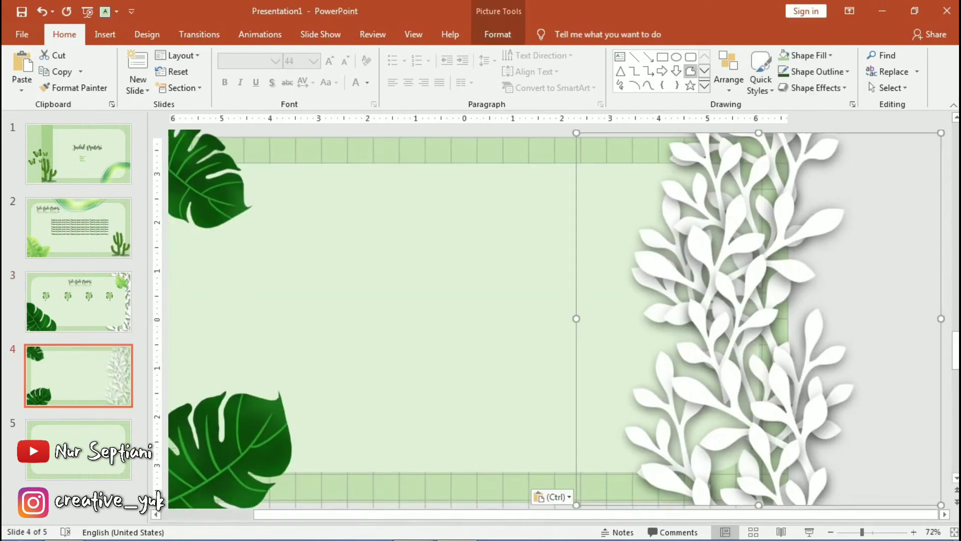
key(alt+j)
key(p)
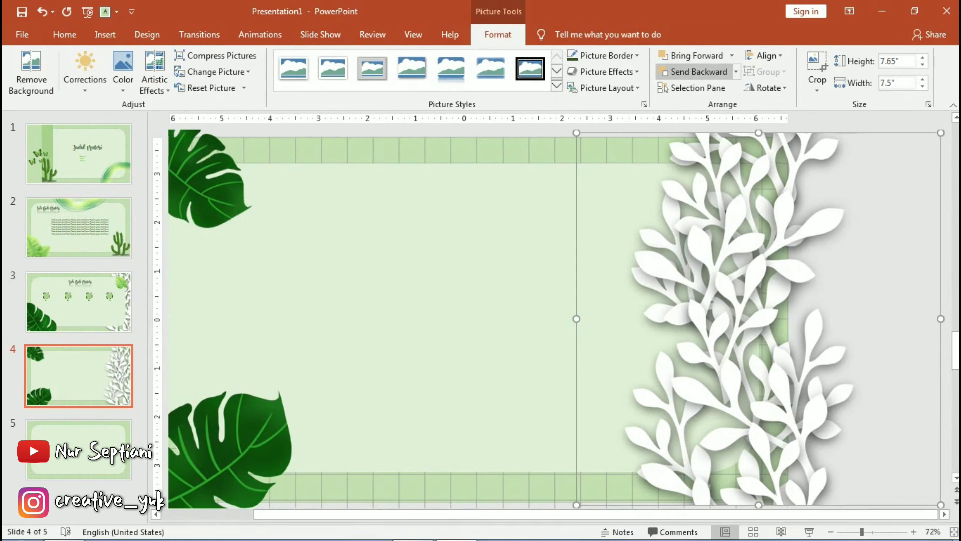
click(698, 72)
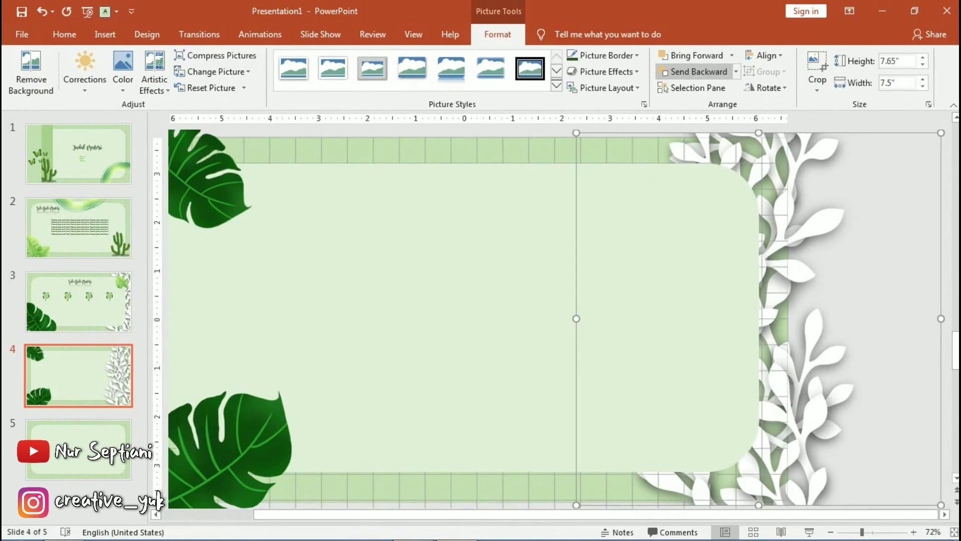
click(697, 55)
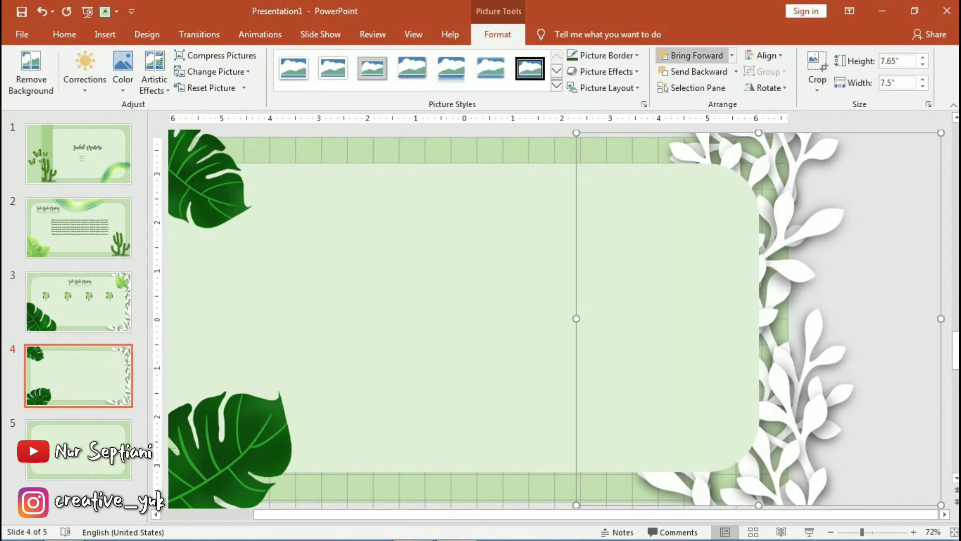
click(78, 302)
- Copy slide 3's Sub Bab Materi title box onto slide 4
click(446, 193)
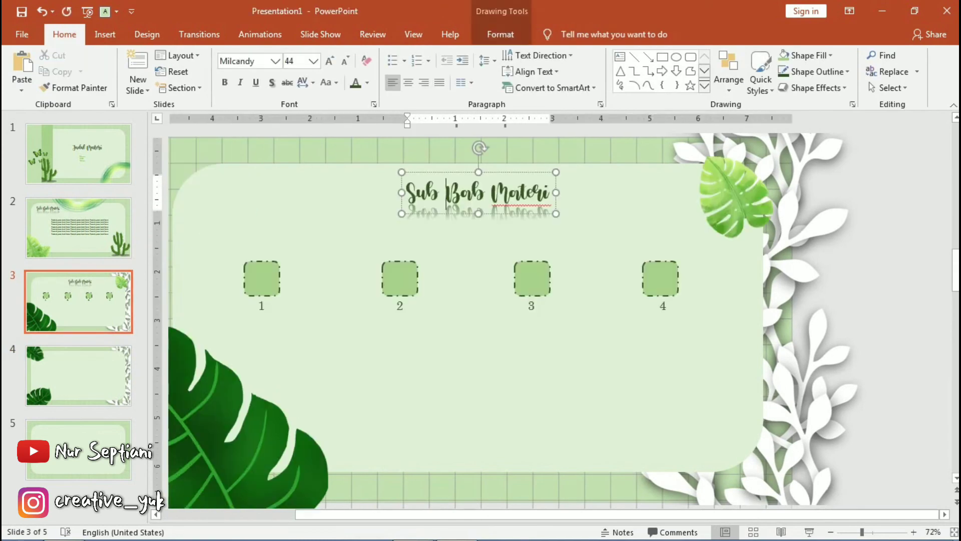
click(467, 318)
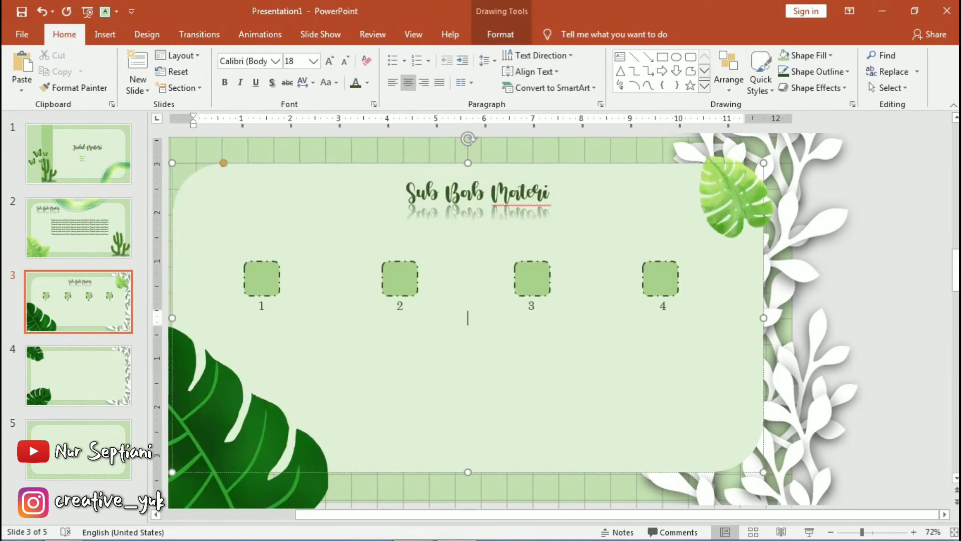
click(478, 192)
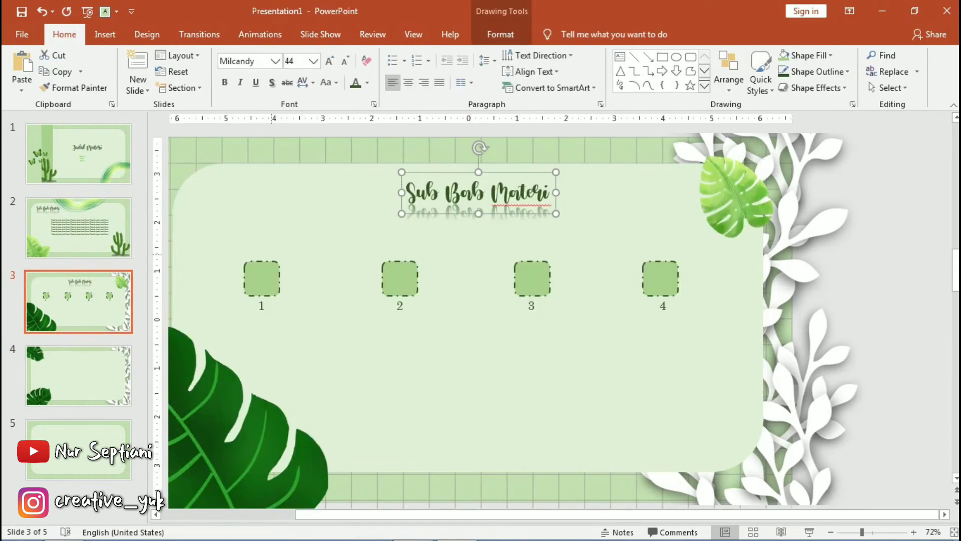
click(78, 376)
key(ctrl+v)
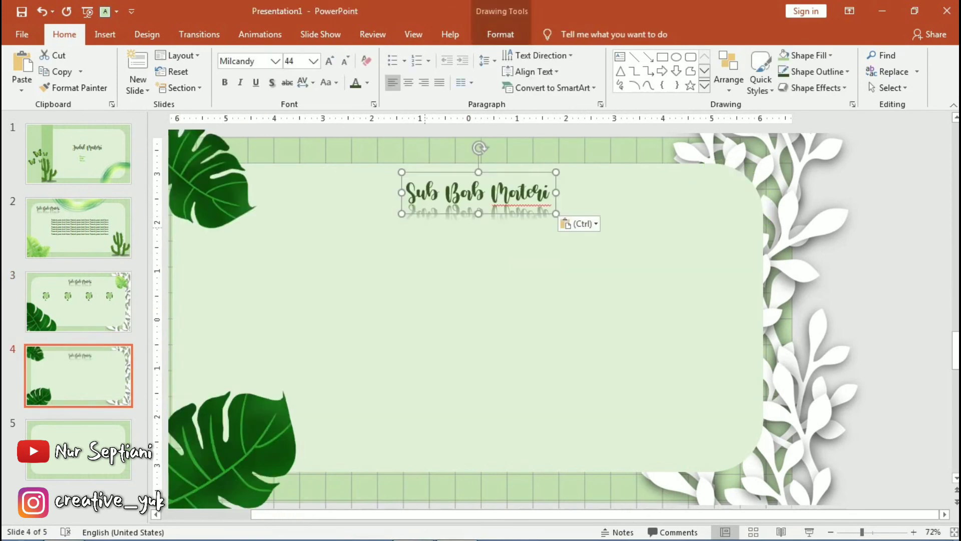
key(ctrl+a)
- Retype the pasted heading as 'Grapichs' and centre it near the panel's top
click(472, 193)
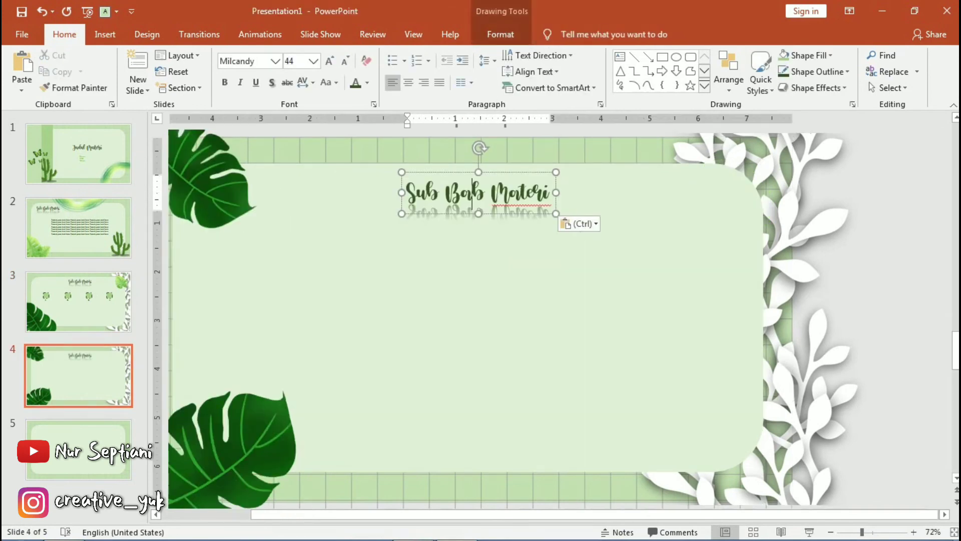
key(ctrl+a)
text(G)
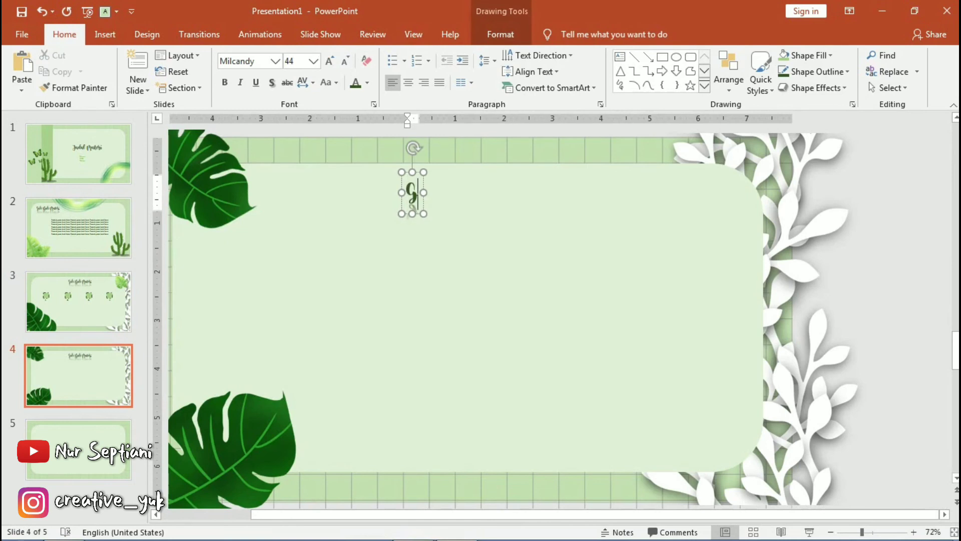
text(rapic)
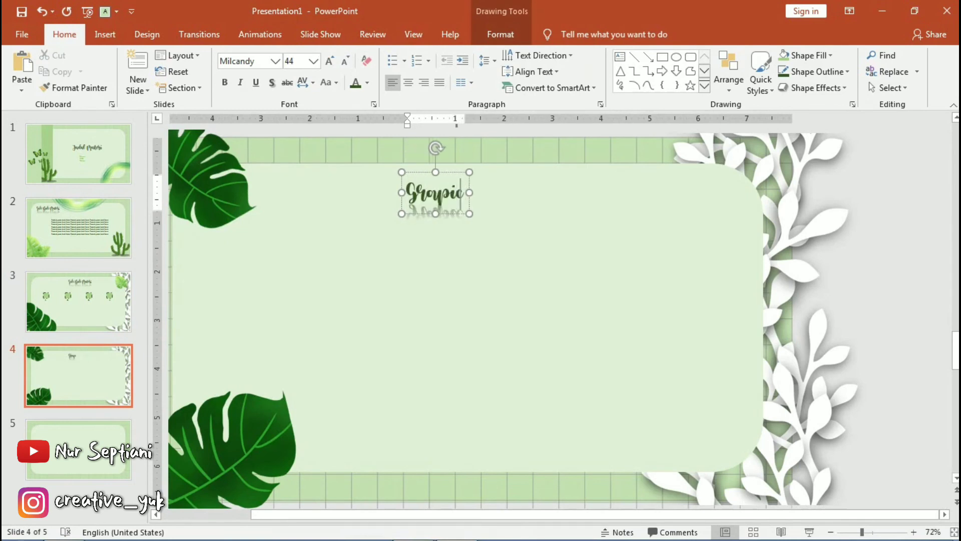
text(hs)
key(ctrl+a)
key(ctrl+s)
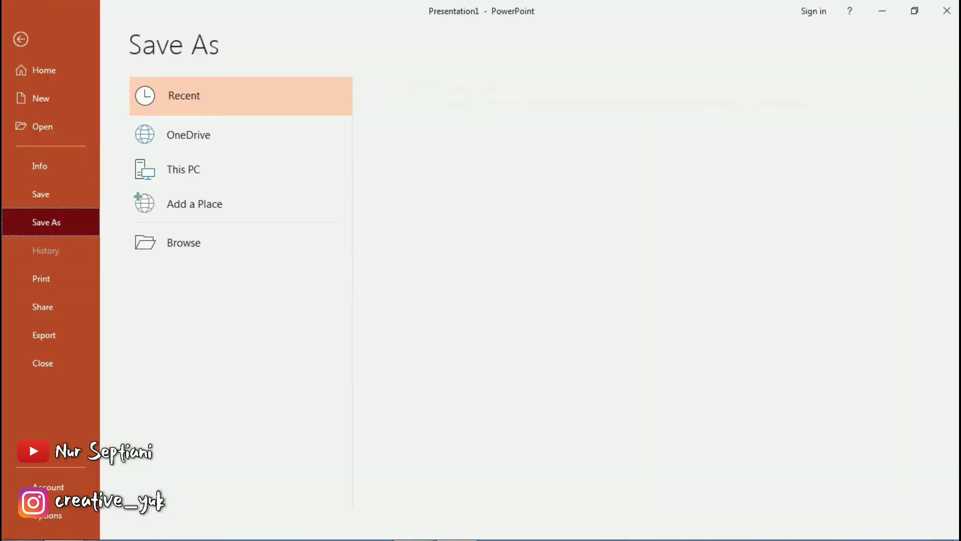
key(Escape)
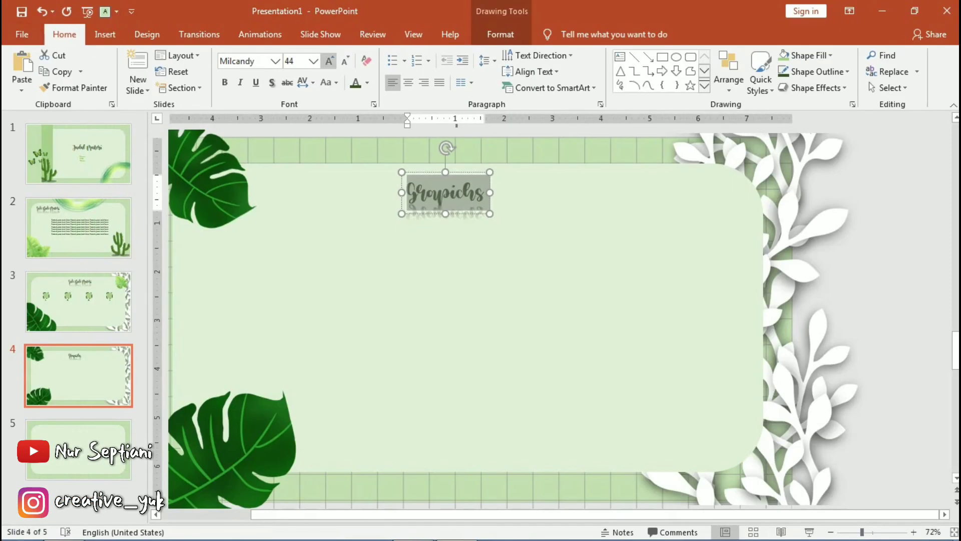
drag(459, 199, 475, 199)
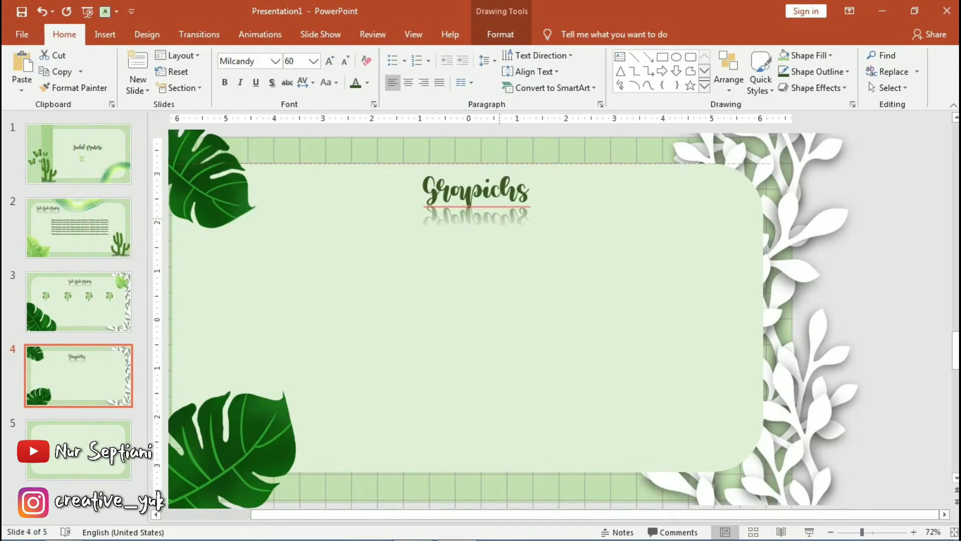
click(801, 301)
- Insert a pie chart of quarterly Sales below the Grapichs heading
click(104, 34)
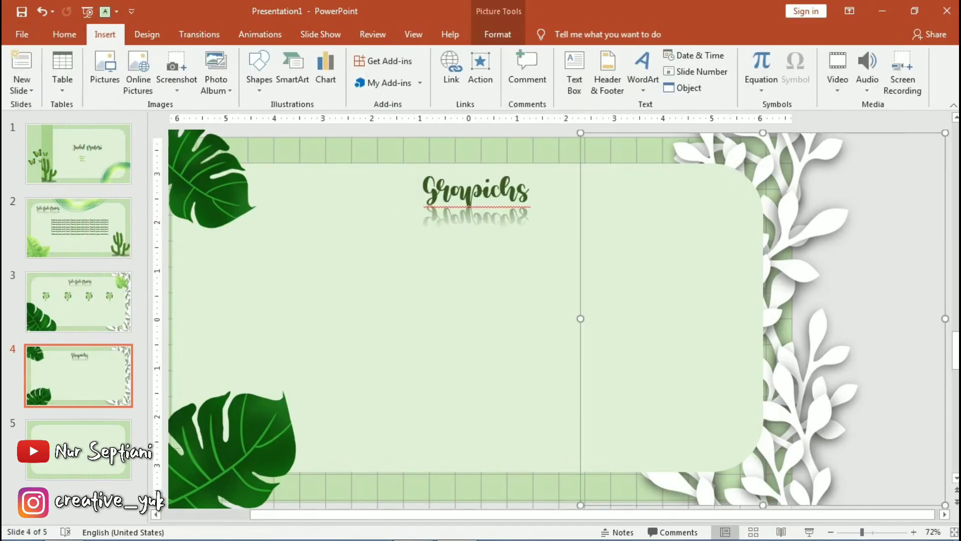
click(325, 70)
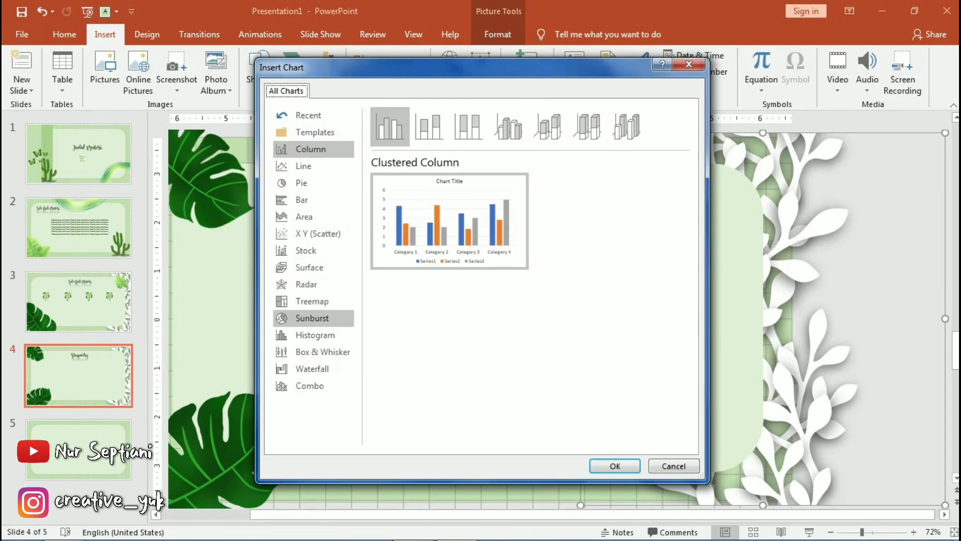
click(312, 318)
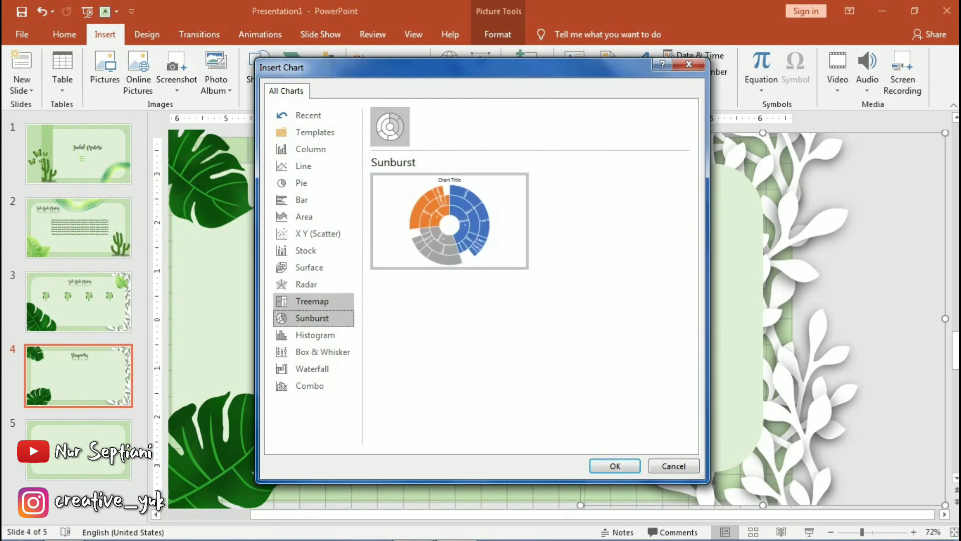
click(301, 183)
key(Return)
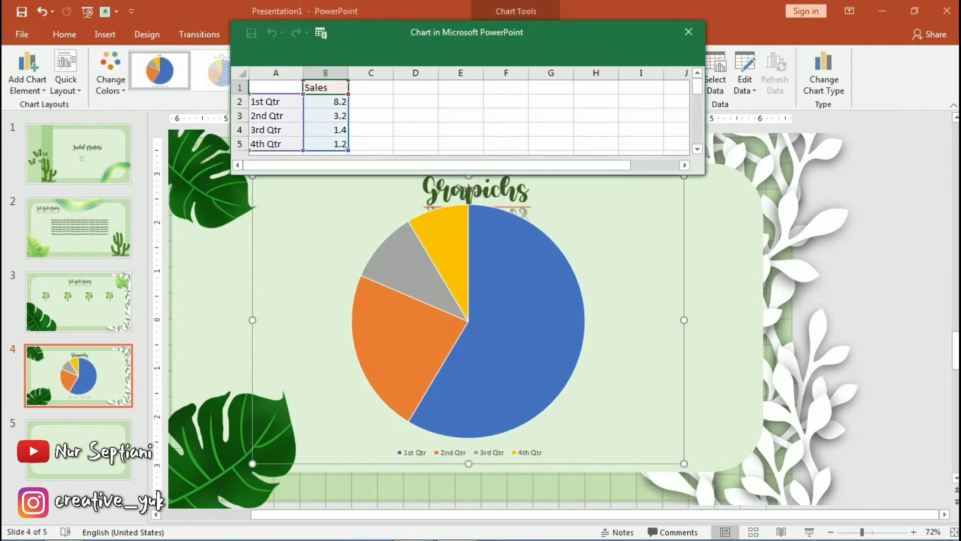
click(688, 32)
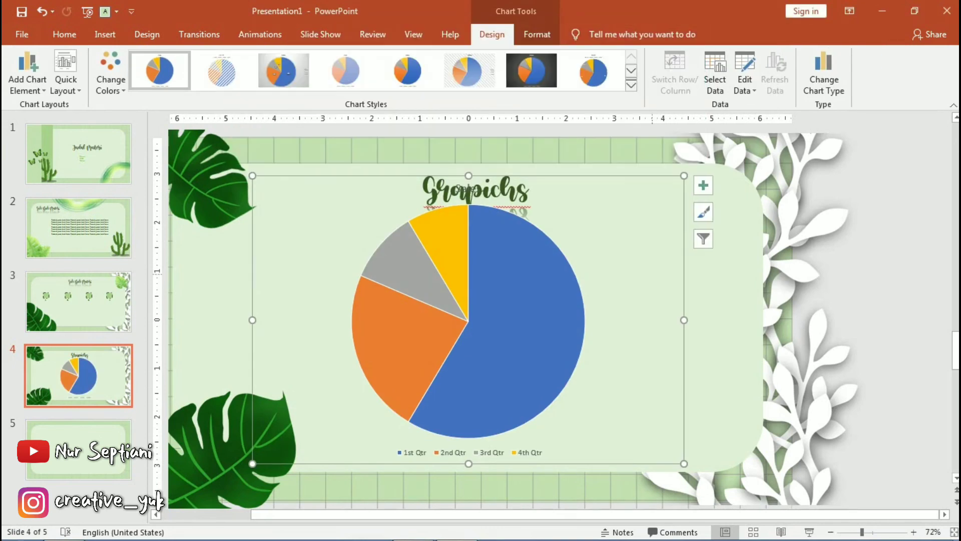
drag(501, 351, 522, 354)
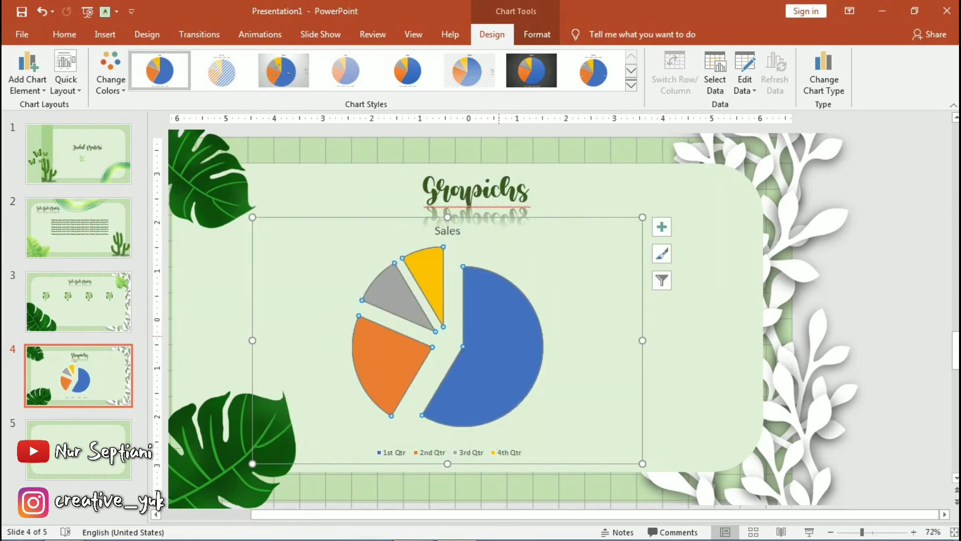
key(ctrl+z)
key(ctrl+z)
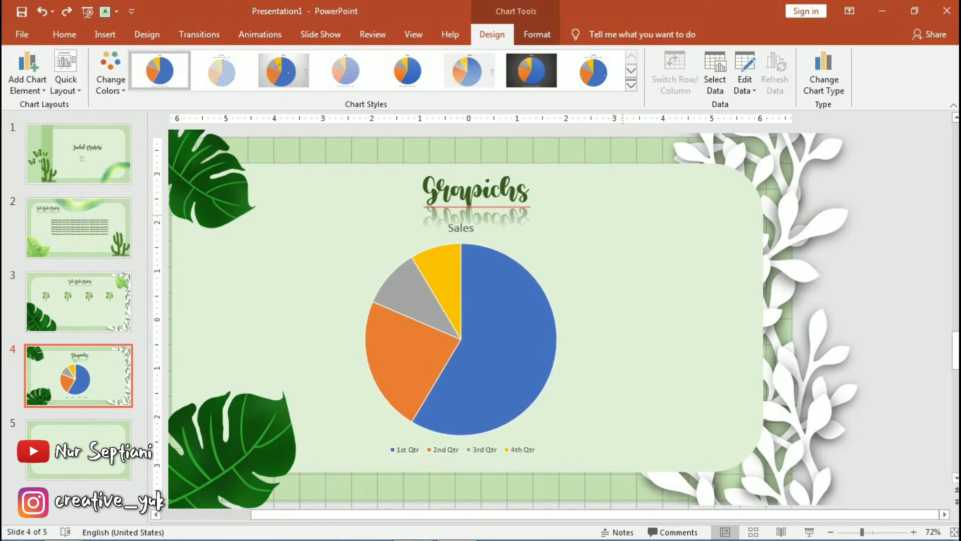
- Recolour the pie chart with the monochromatic green palette
click(481, 351)
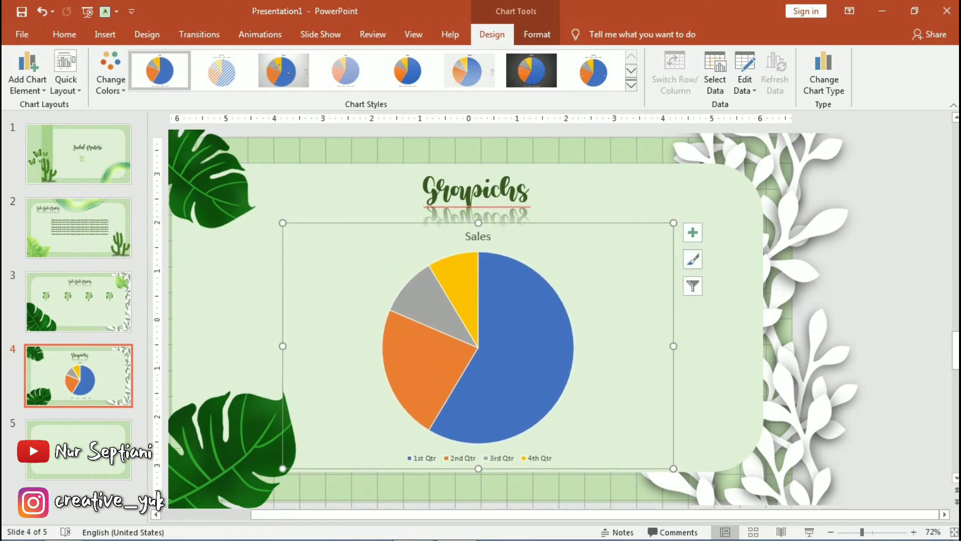
click(111, 81)
scroll(163, 226, down, 3)
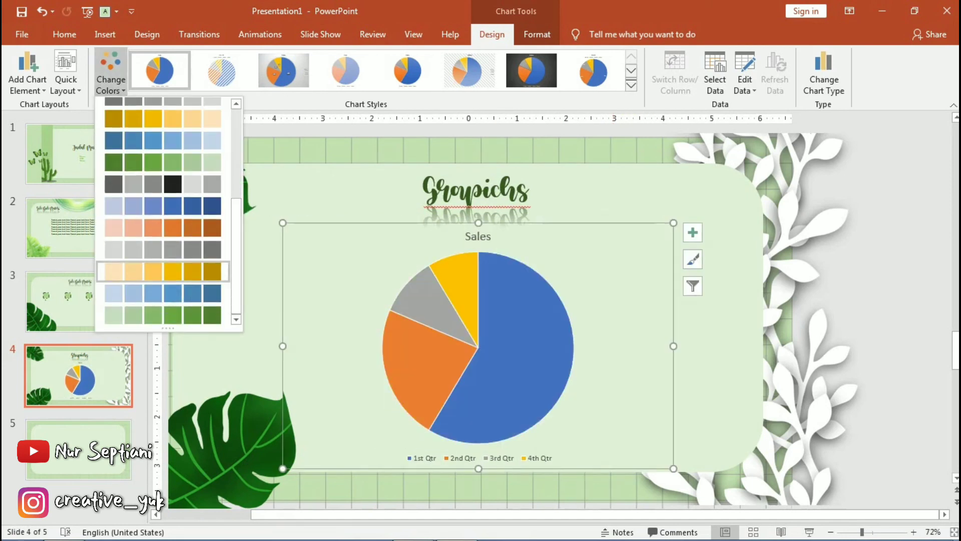
click(162, 146)
click(826, 225)
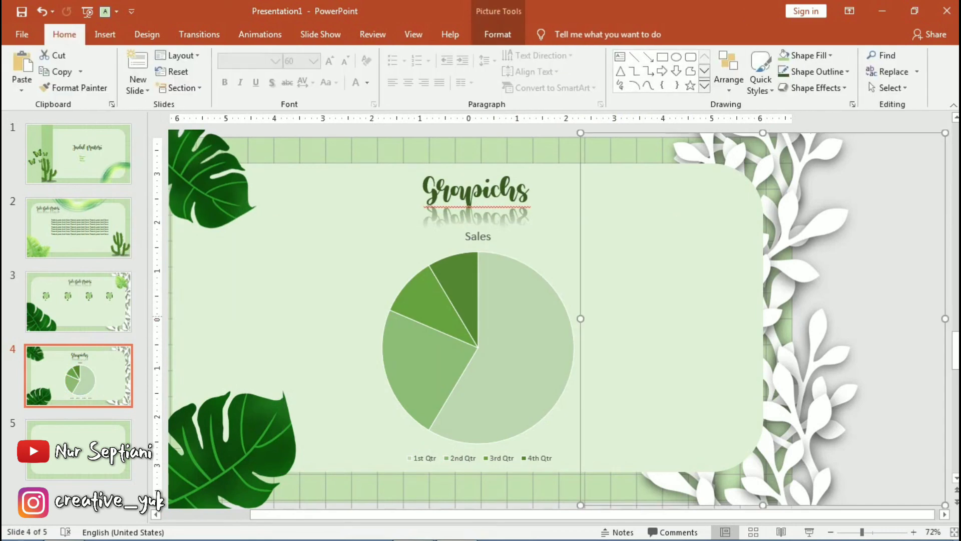
scroll(559, 319, up, 2)
key(Escape)
- Copy all of slide 1's objects and paste them onto slide 5
key(Page_Down)
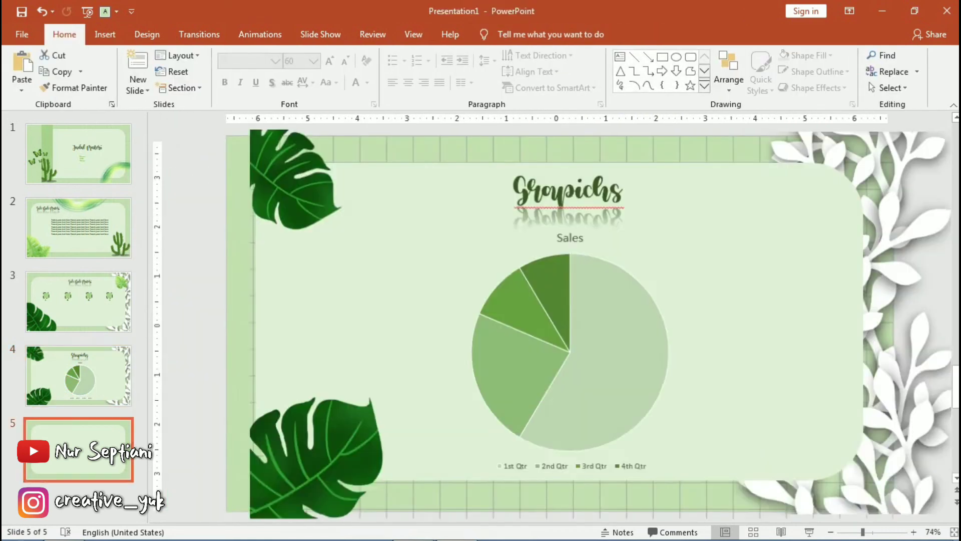
key(Home)
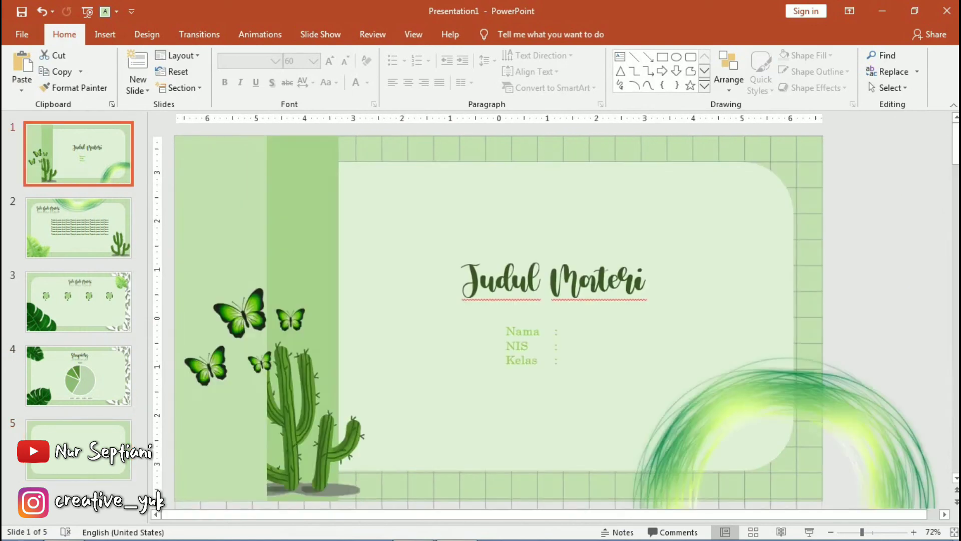
key(ctrl+a)
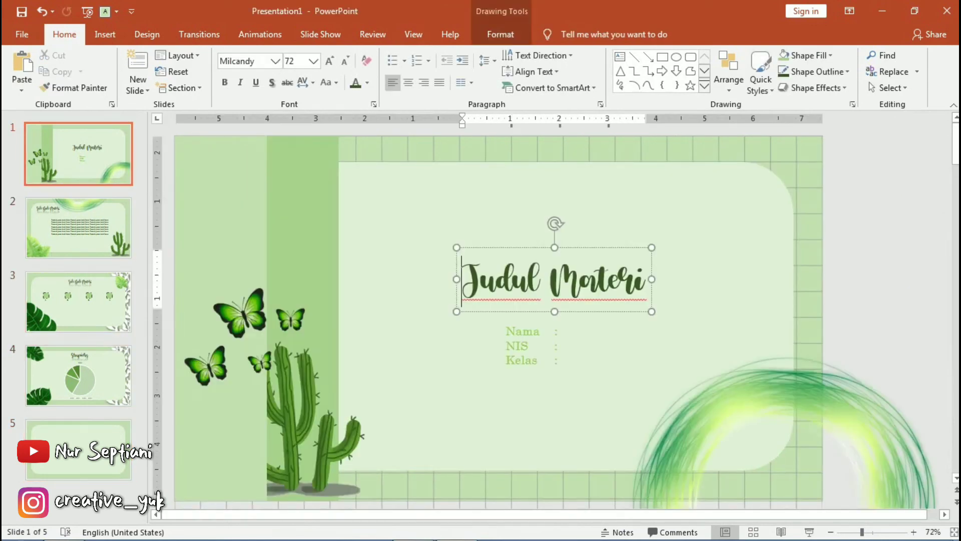
key(ctrl+a)
key(ctrl+c)
click(79, 449)
key(ctrl+v)
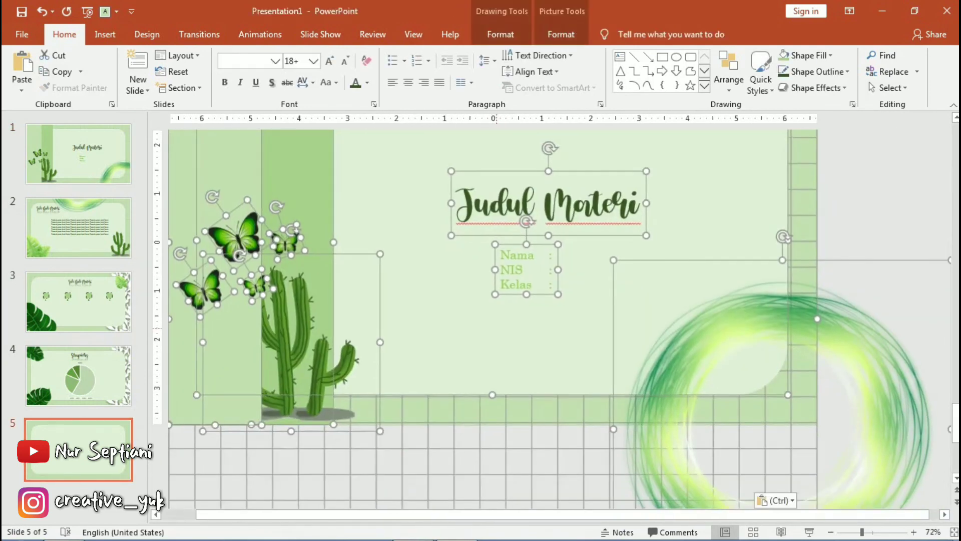
- Delete the Nama/NIS/Kelas details text box from slide 5
click(549, 284)
key(ctrl+z)
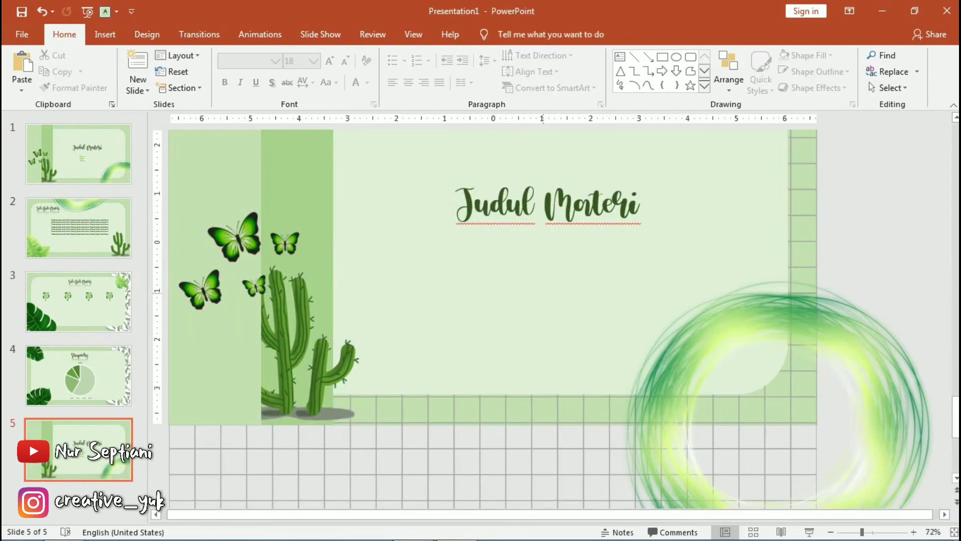
key(ctrl+z)
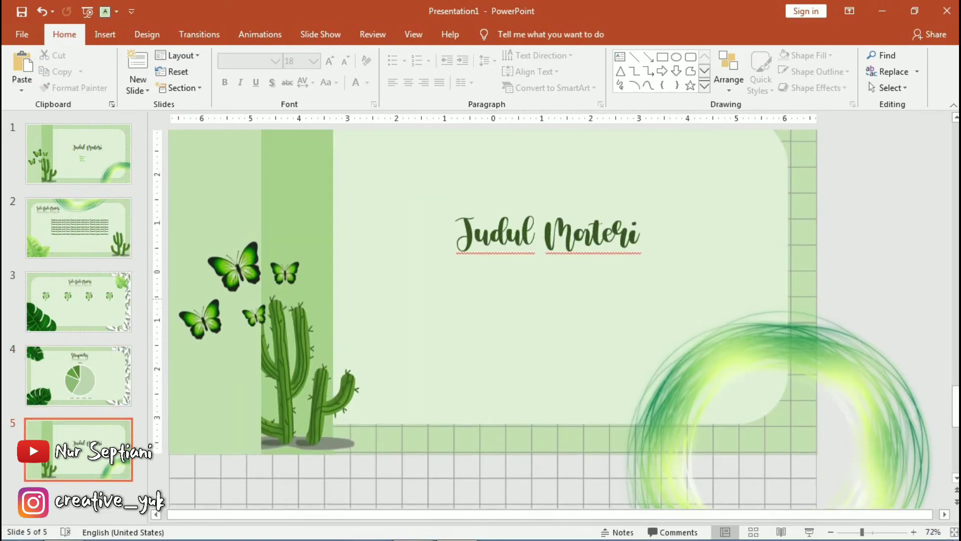
click(29, 442)
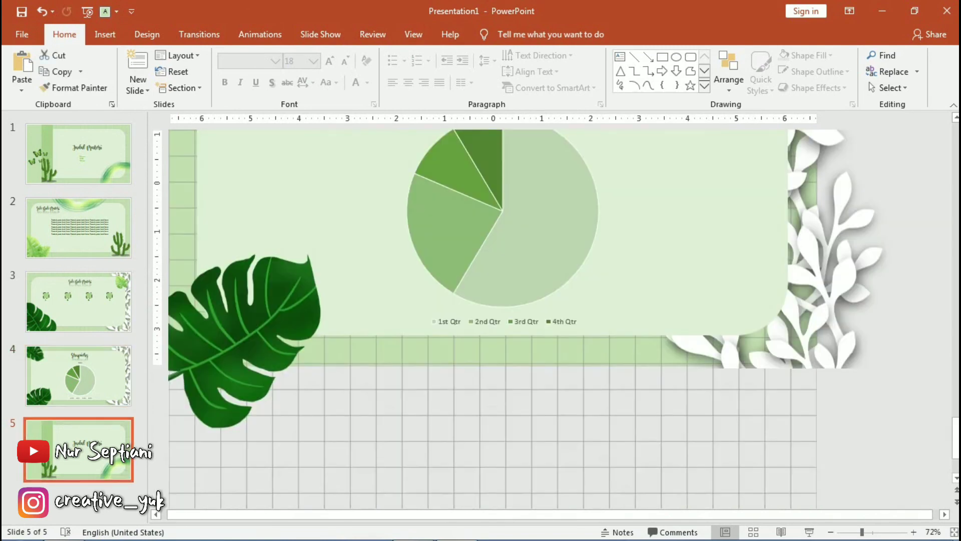
- Move the green rectangle and the left green strip to the slide's right edge
scroll(551, 320, down, 2)
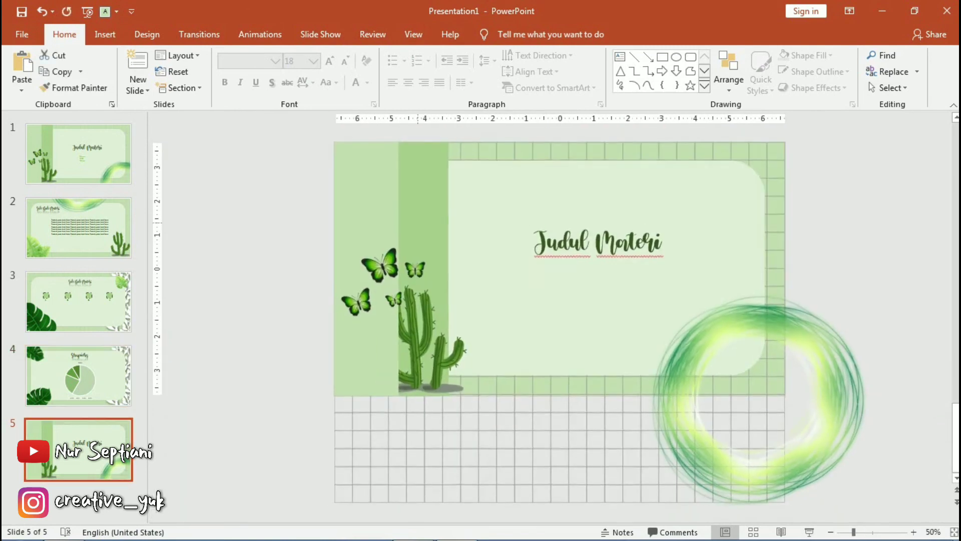
drag(460, 277, 728, 269)
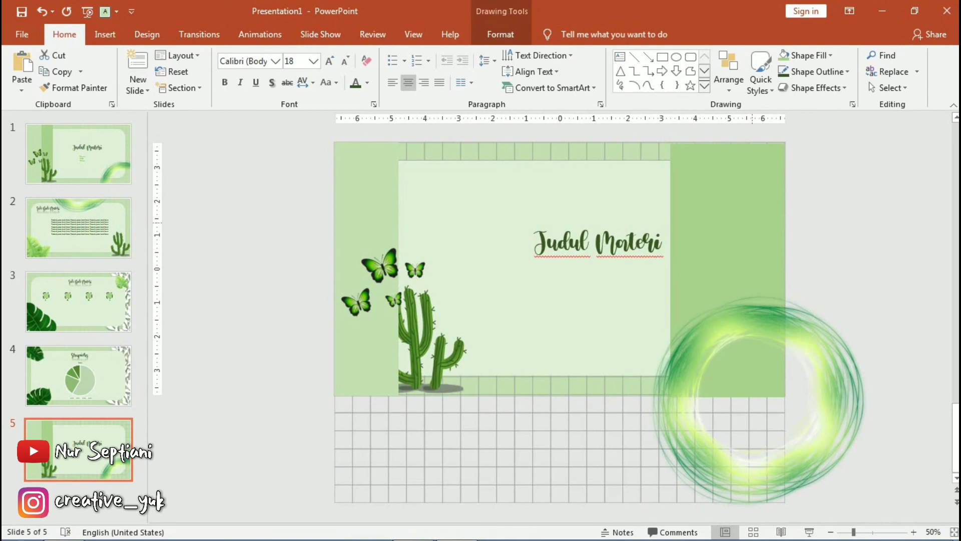
mouse_move(367, 215)
mouse_down()
mouse_move(728, 216)
mouse_move(696, 216)
mouse_up()
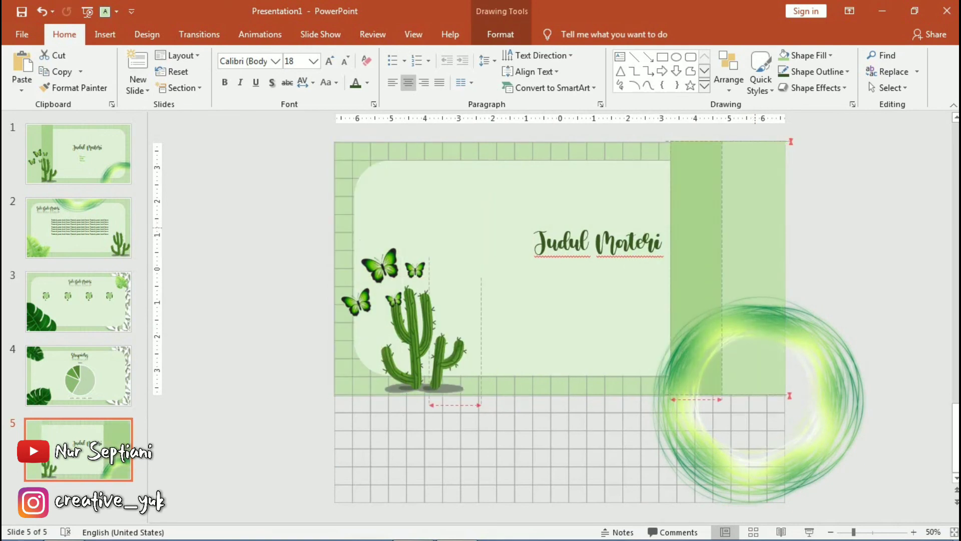
- Flip the cactus picture horizontally and place it against the right green strip
click(420, 338)
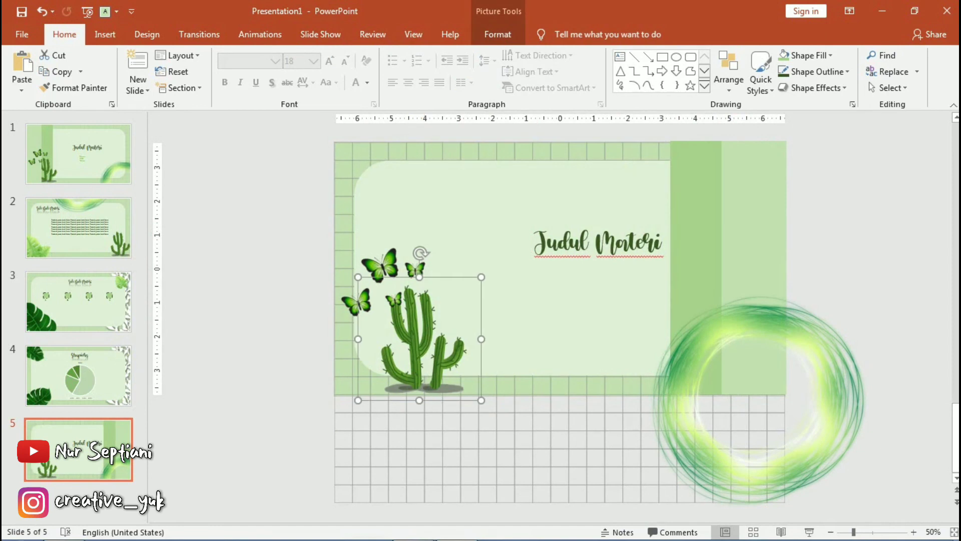
click(498, 34)
click(764, 88)
click(799, 155)
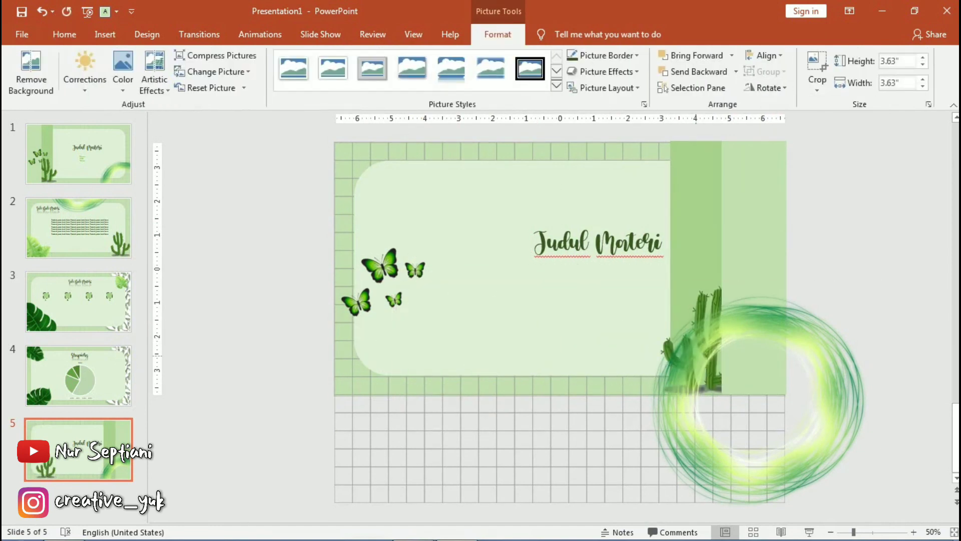
drag(695, 355, 679, 354)
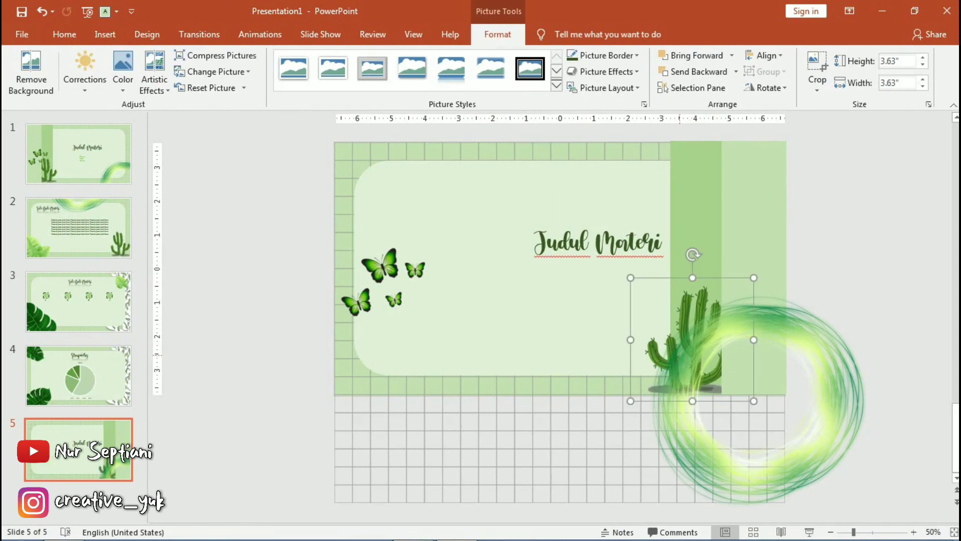
- Group the four butterflies into one object and flip the group horizontally
drag(297, 227, 425, 355)
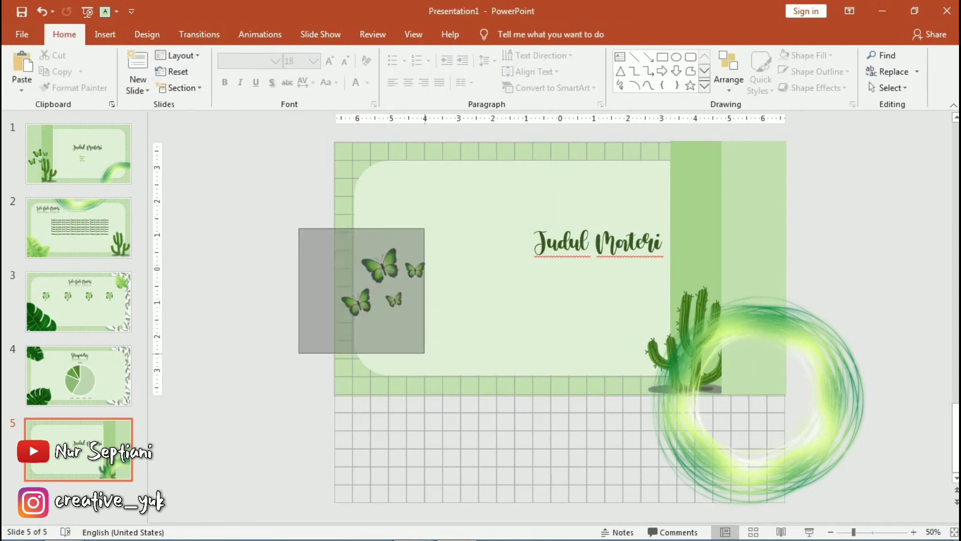
drag(252, 201, 464, 368)
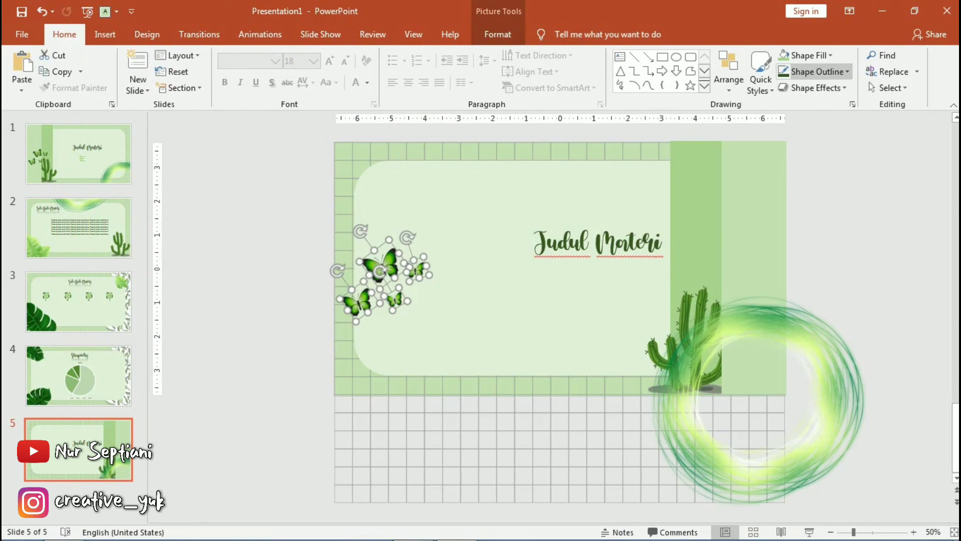
click(497, 34)
click(762, 71)
click(767, 88)
click(767, 88)
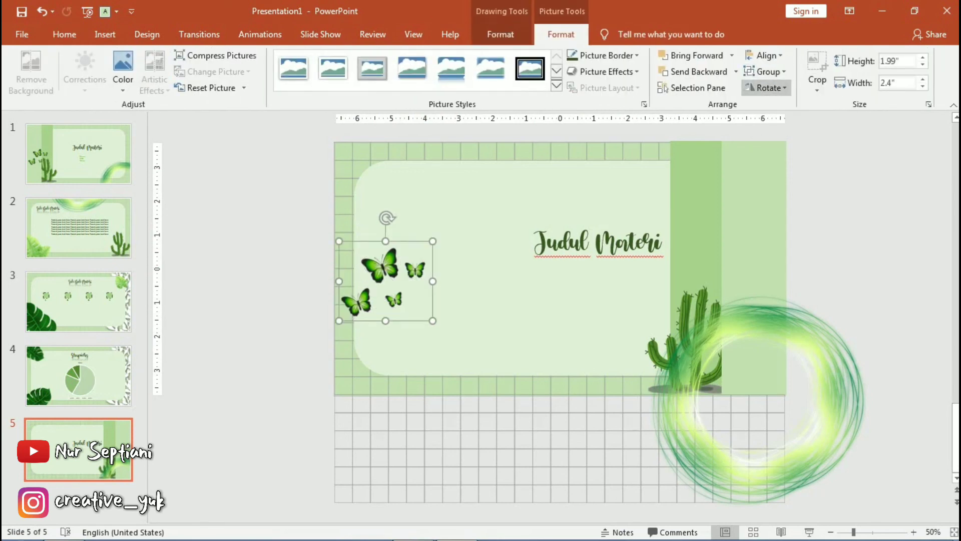
click(793, 156)
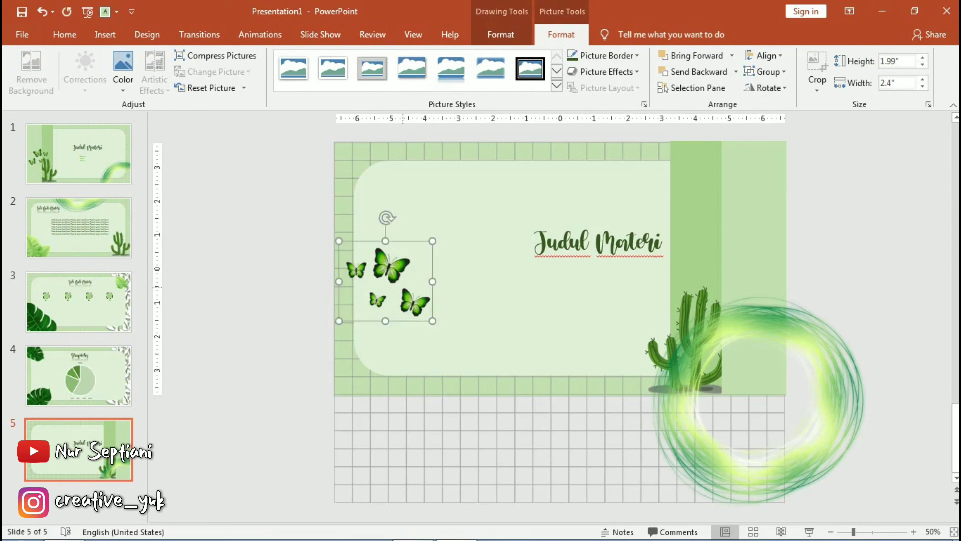
click(766, 88)
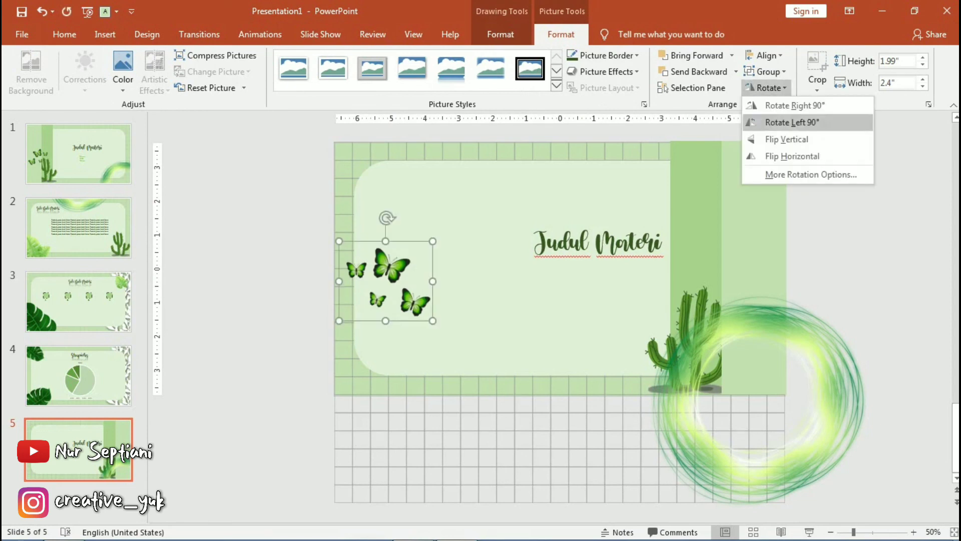
click(793, 157)
- Place the slightly tilted butterfly group above the cactus, and move the green ring to lower left
drag(383, 282, 724, 248)
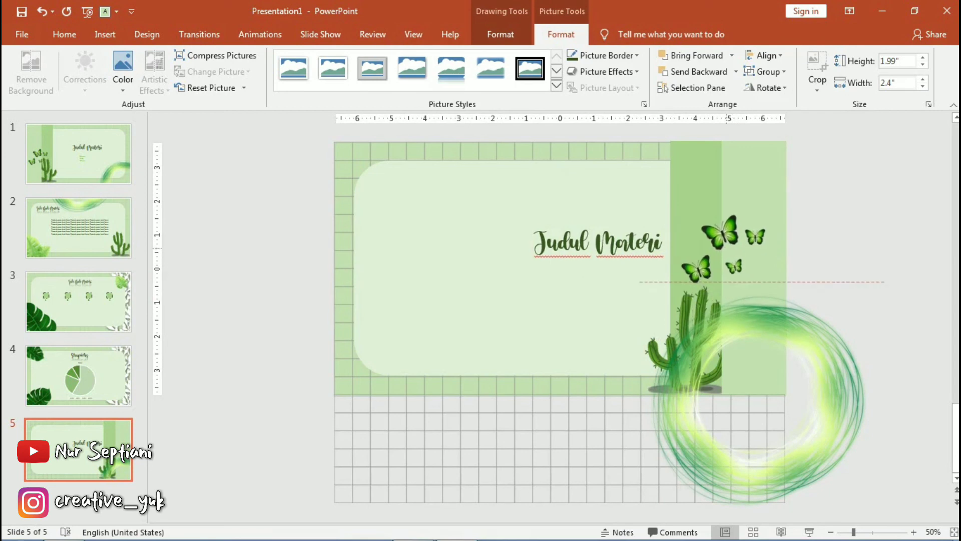
drag(727, 185, 715, 187)
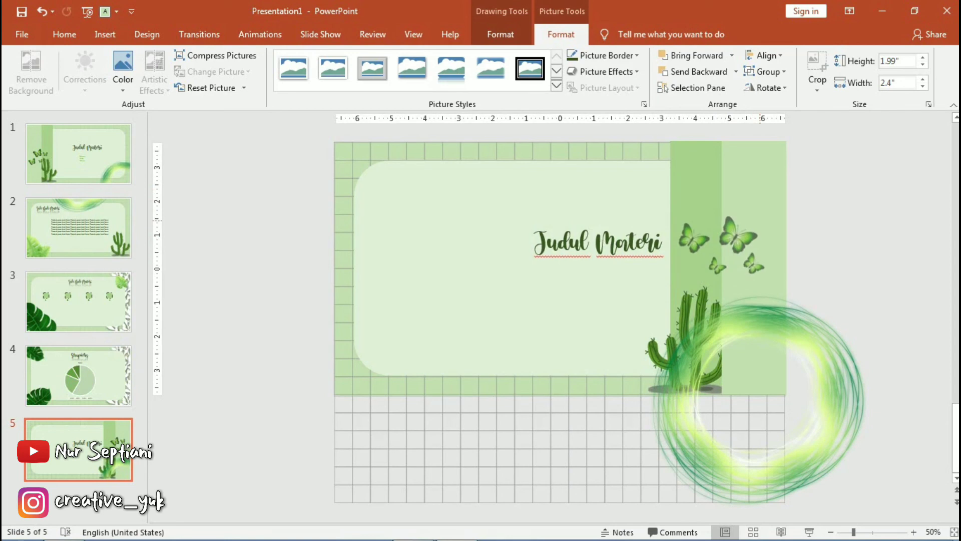
drag(721, 245, 726, 274)
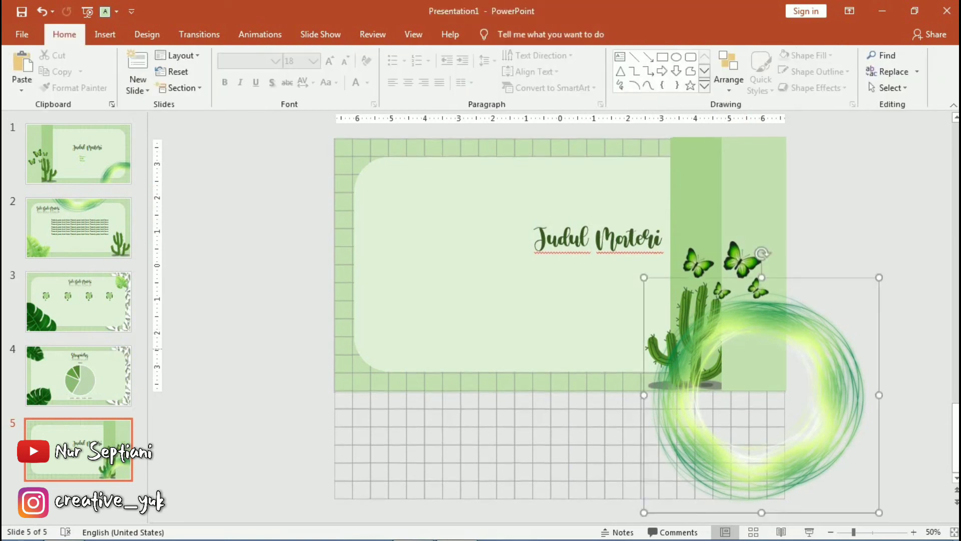
drag(841, 400, 425, 383)
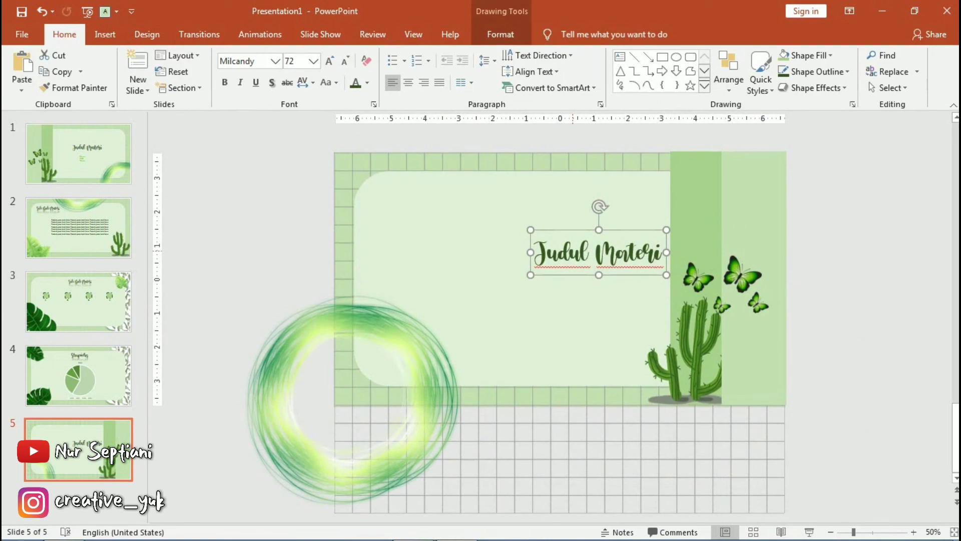
- Replace the Judul Materi title text with "Thank You"
key(ctrl+a)
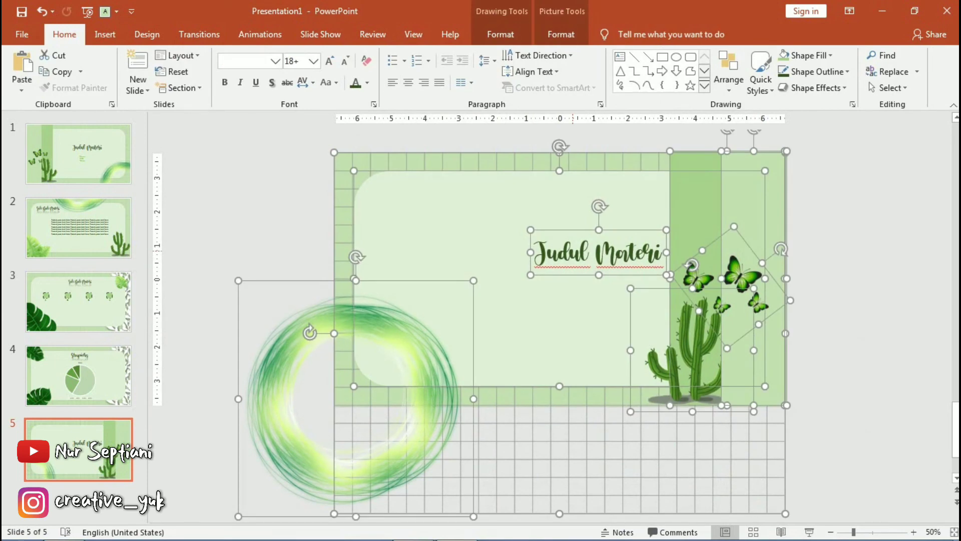
click(570, 253)
key(ctrl+a)
key(BackSpace)
text(Thaounk)
key(Left)
key(Left)
text(ou)
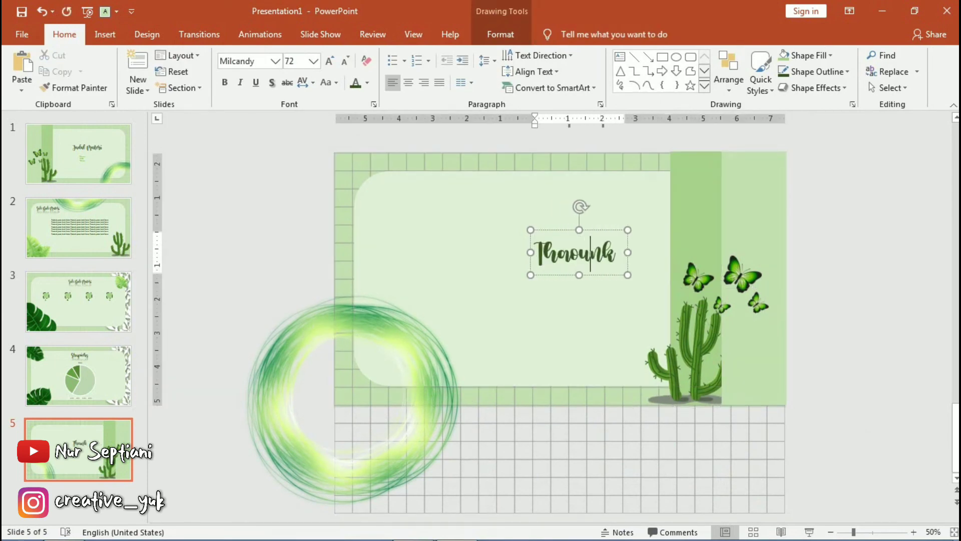
key(BackSpace)
key(BackSpace)
key(Right)
text(You)
- Enlarge the Thank You text to 115 pt and centre it on the slide
key(ctrl+a)
key(ctrl+bracketright)
key(ctrl+bracketright)
key(ctrl+bracketright)
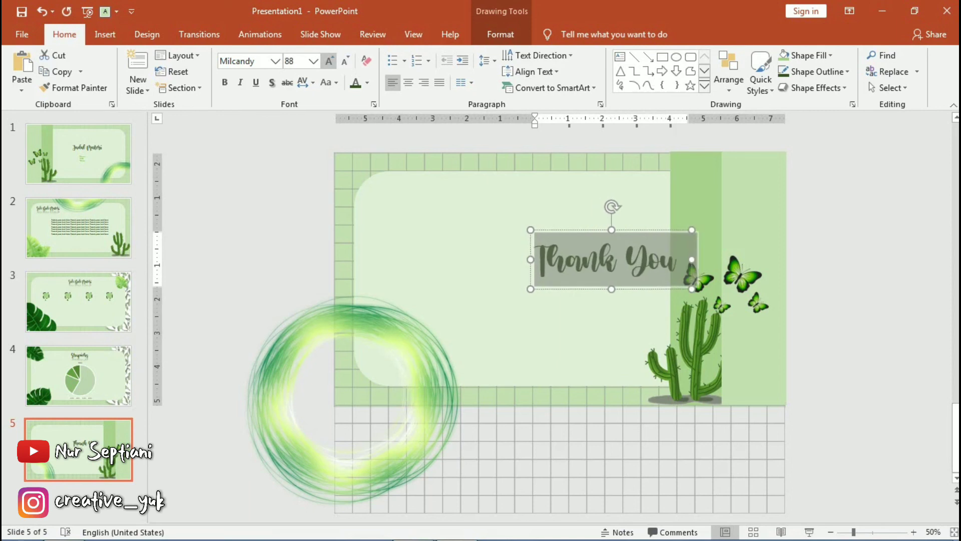
key(ctrl+bracketright)
key(ctrl+bracketright)
key(ctrl+bracketright)
drag(576, 230, 496, 228)
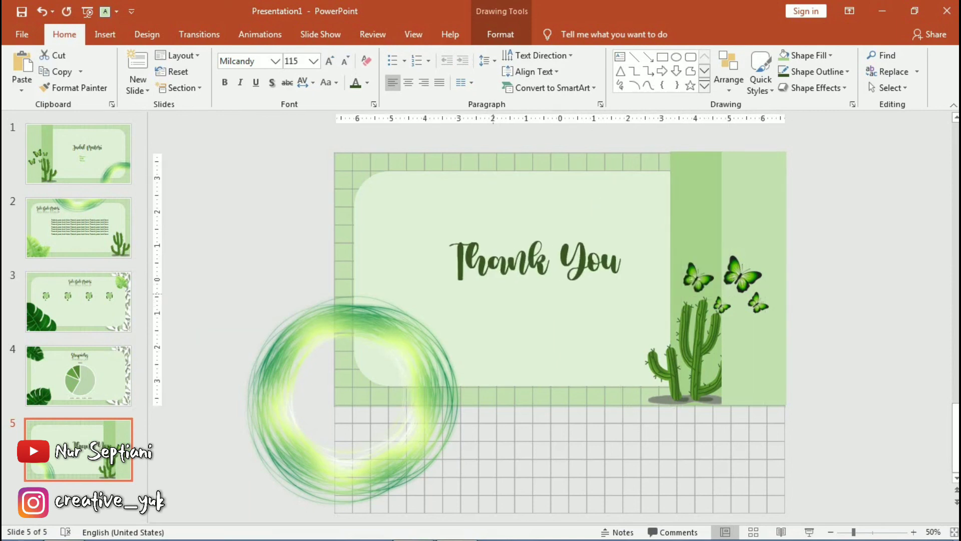
- Apply a perspective shadow text effect to the Thank You title
click(501, 34)
click(588, 88)
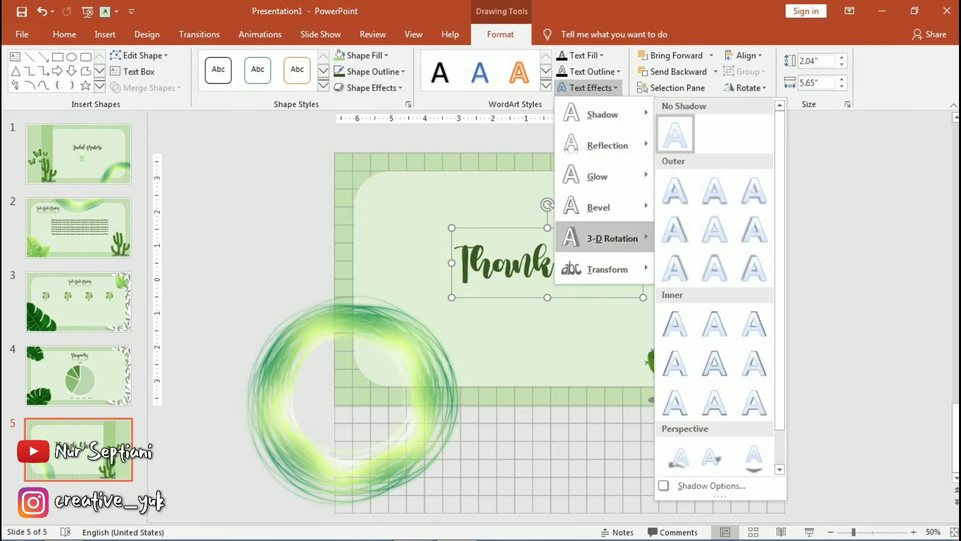
click(715, 456)
click(29, 441)
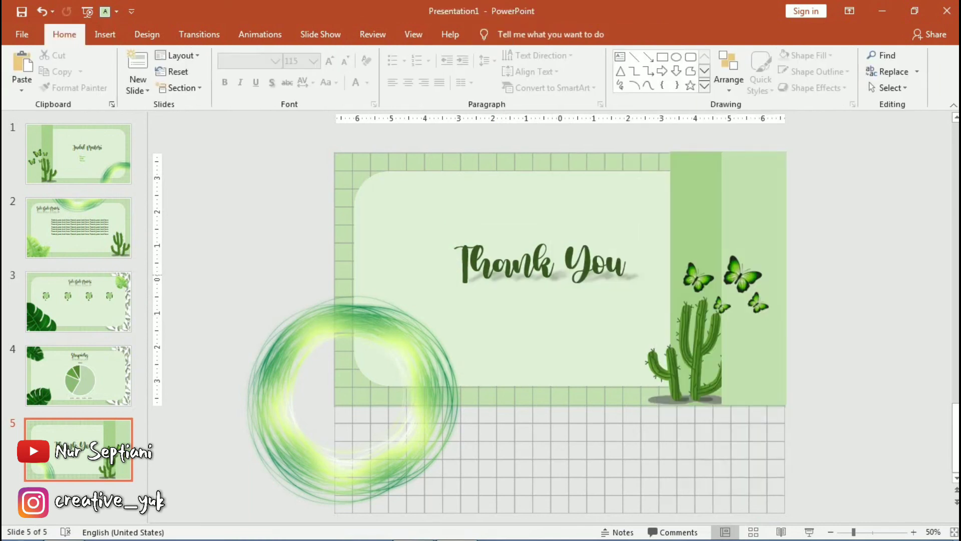
- Play the slide show with F5, advancing through all five slides to Thank You
key(F5)
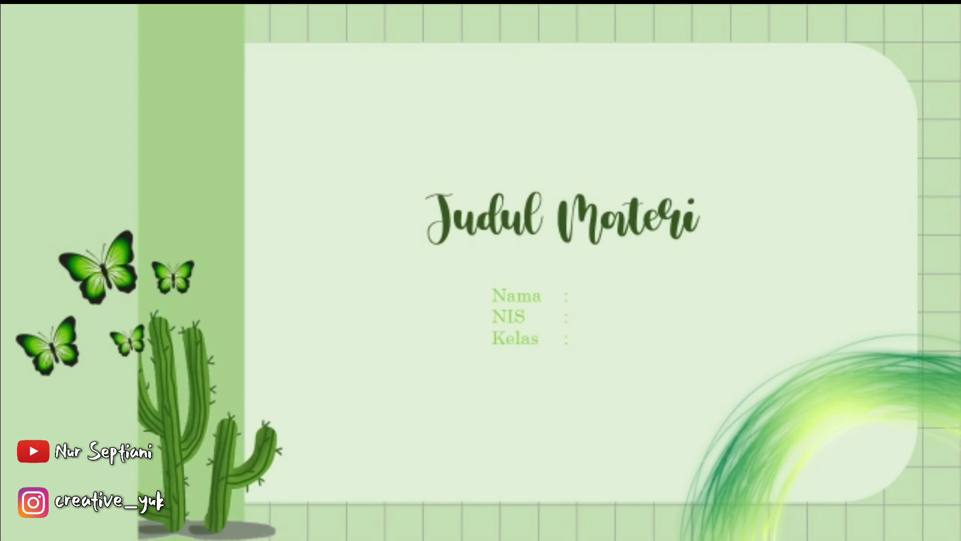
key(Right)
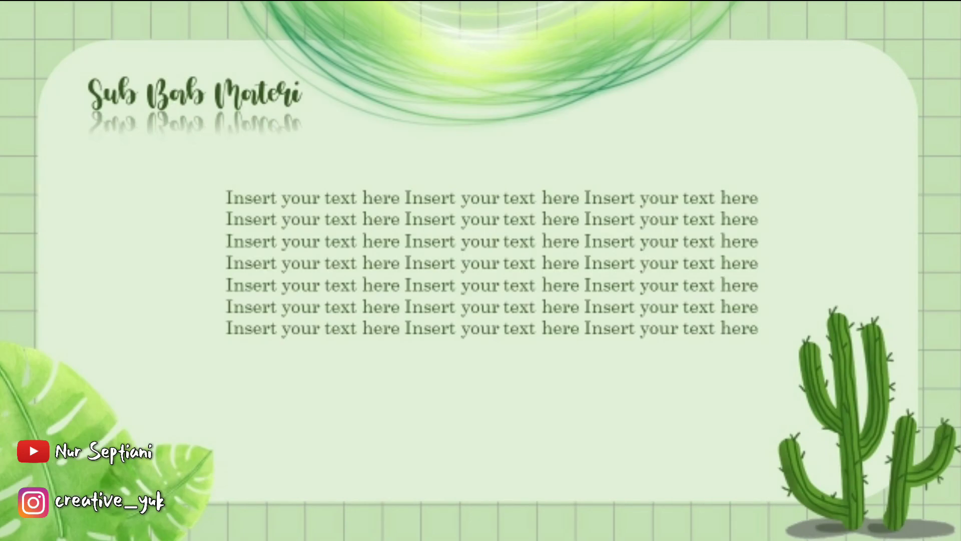
key(Right)
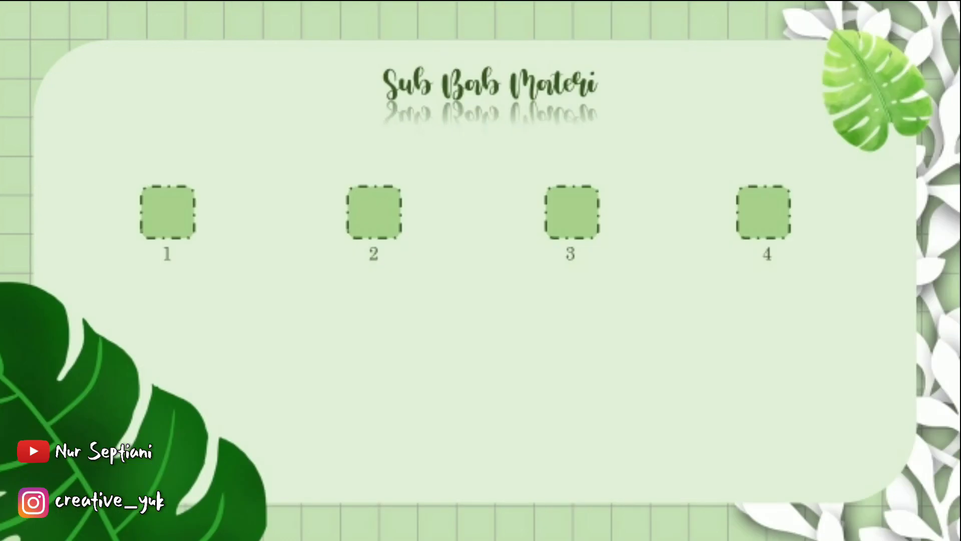
key(Right)
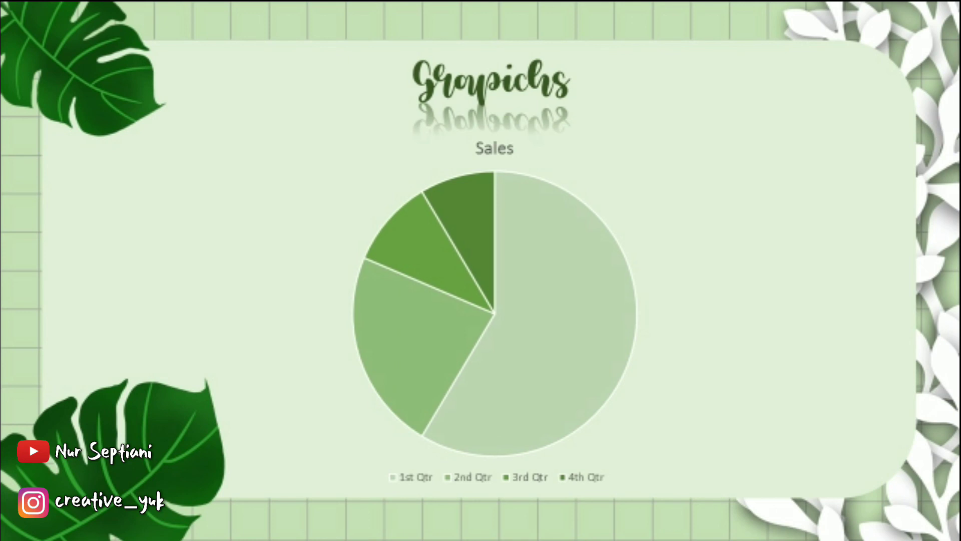
key(Right)
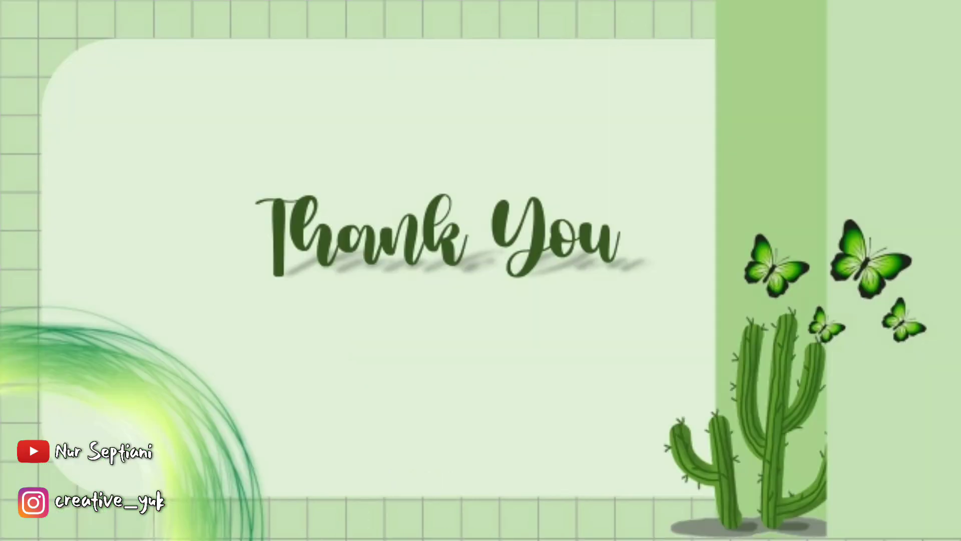